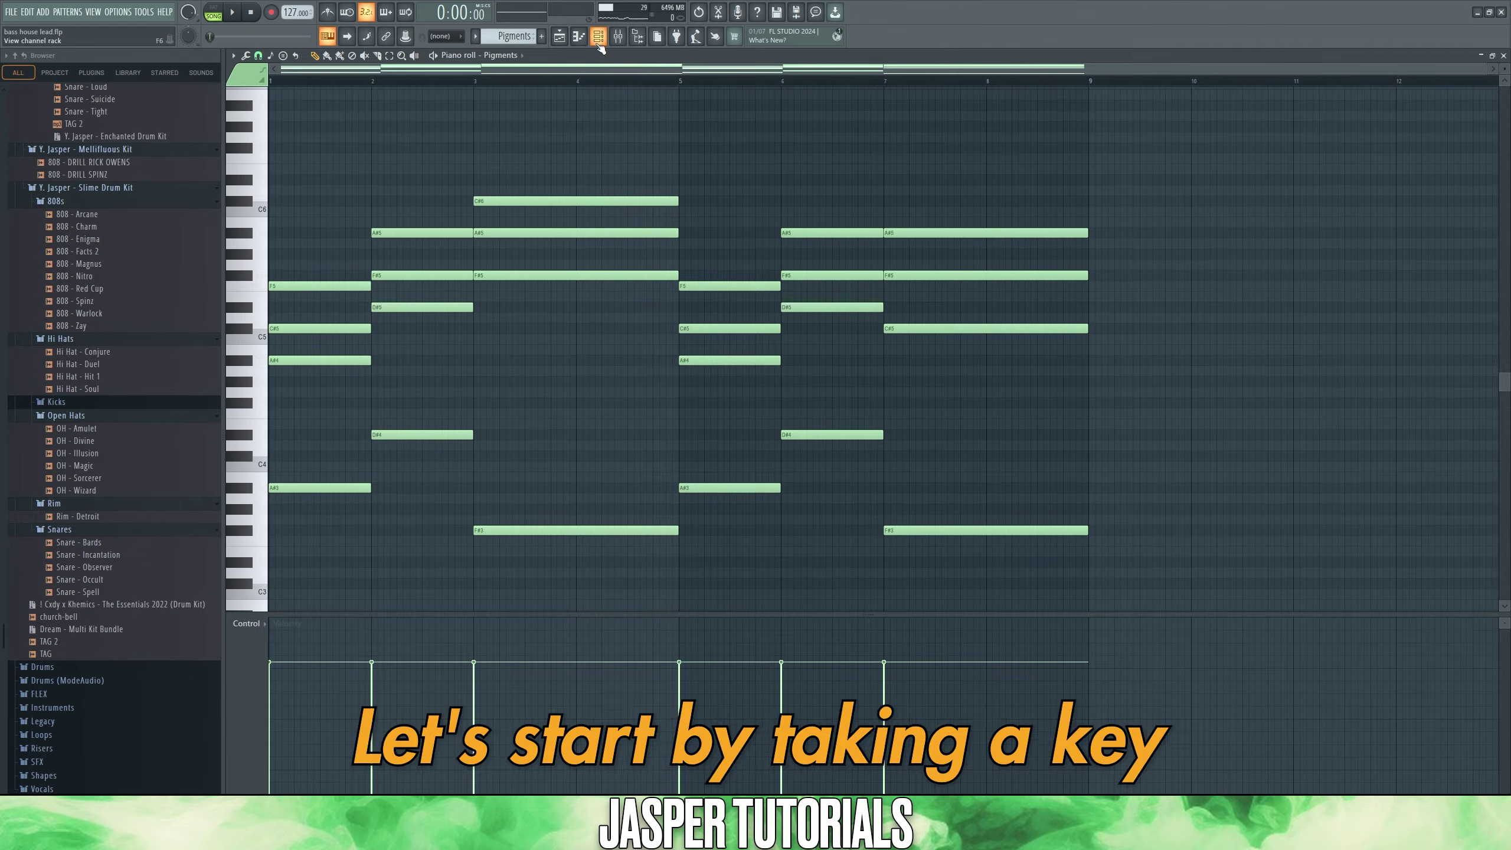
Step: Set the piano roll's scale highlighting to A# with the Minor Natural (Aeolian) scale
{"action": "left_click", "coordinate": [599, 36]}
{"action": "left_click", "coordinate": [577, 381]}
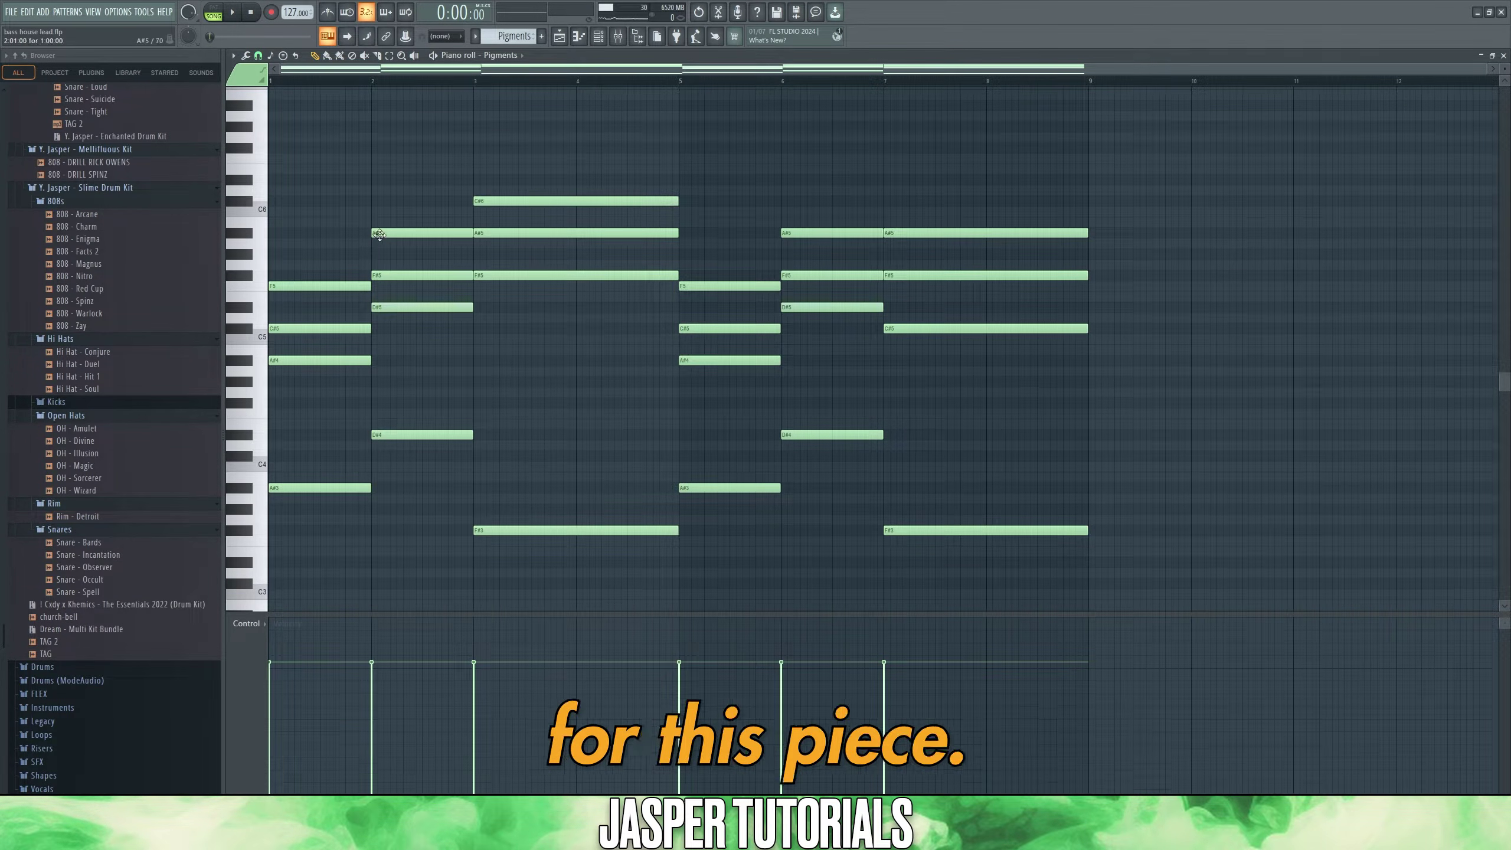
{"action": "left_click", "coordinate": [234, 55]}
{"action": "mouse_move", "coordinate": [284, 116]}
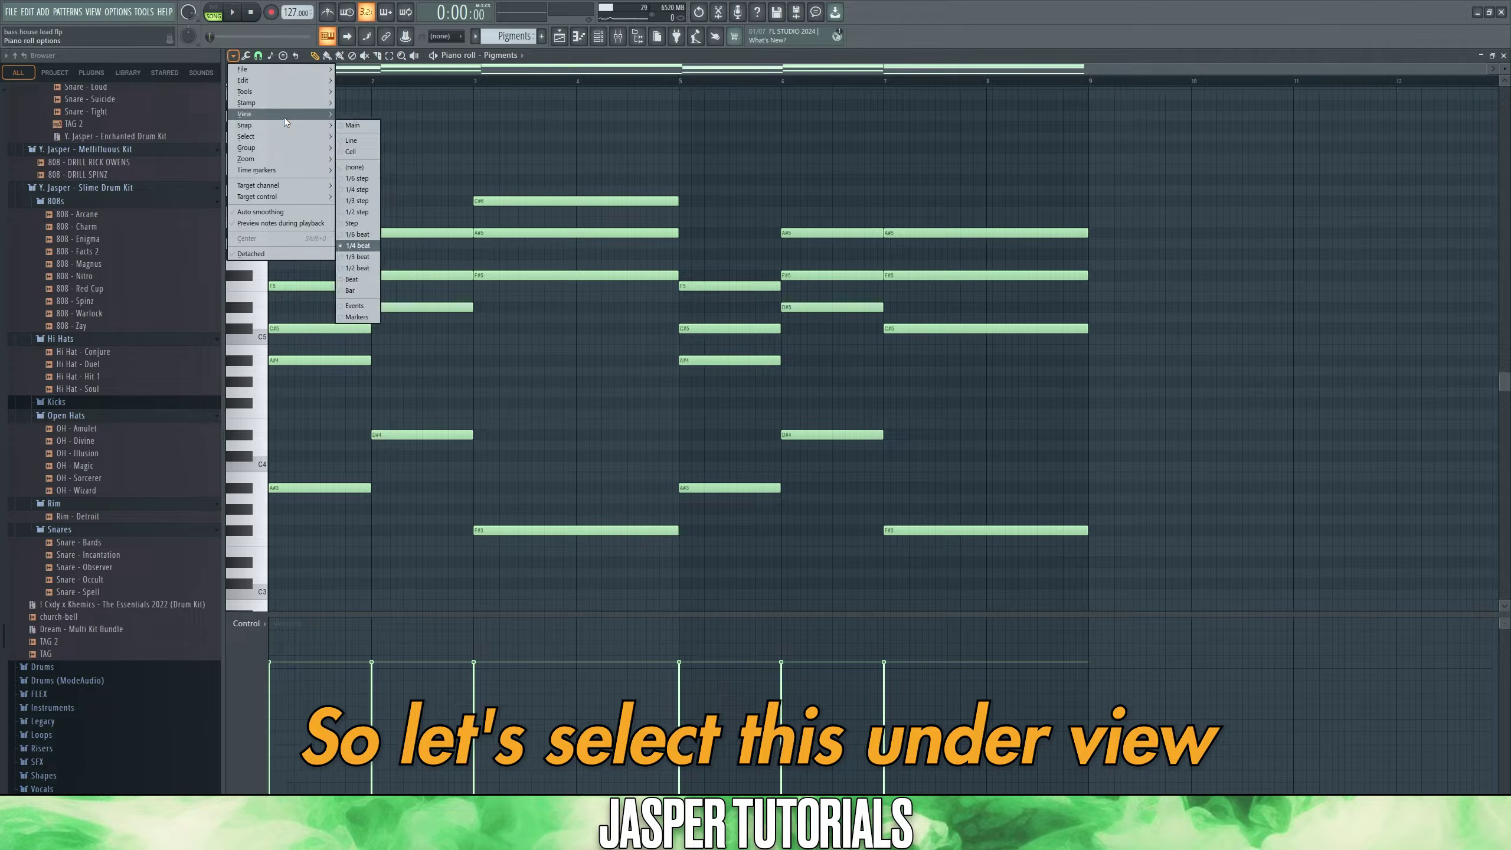
{"action": "mouse_move", "coordinate": [399, 288]}
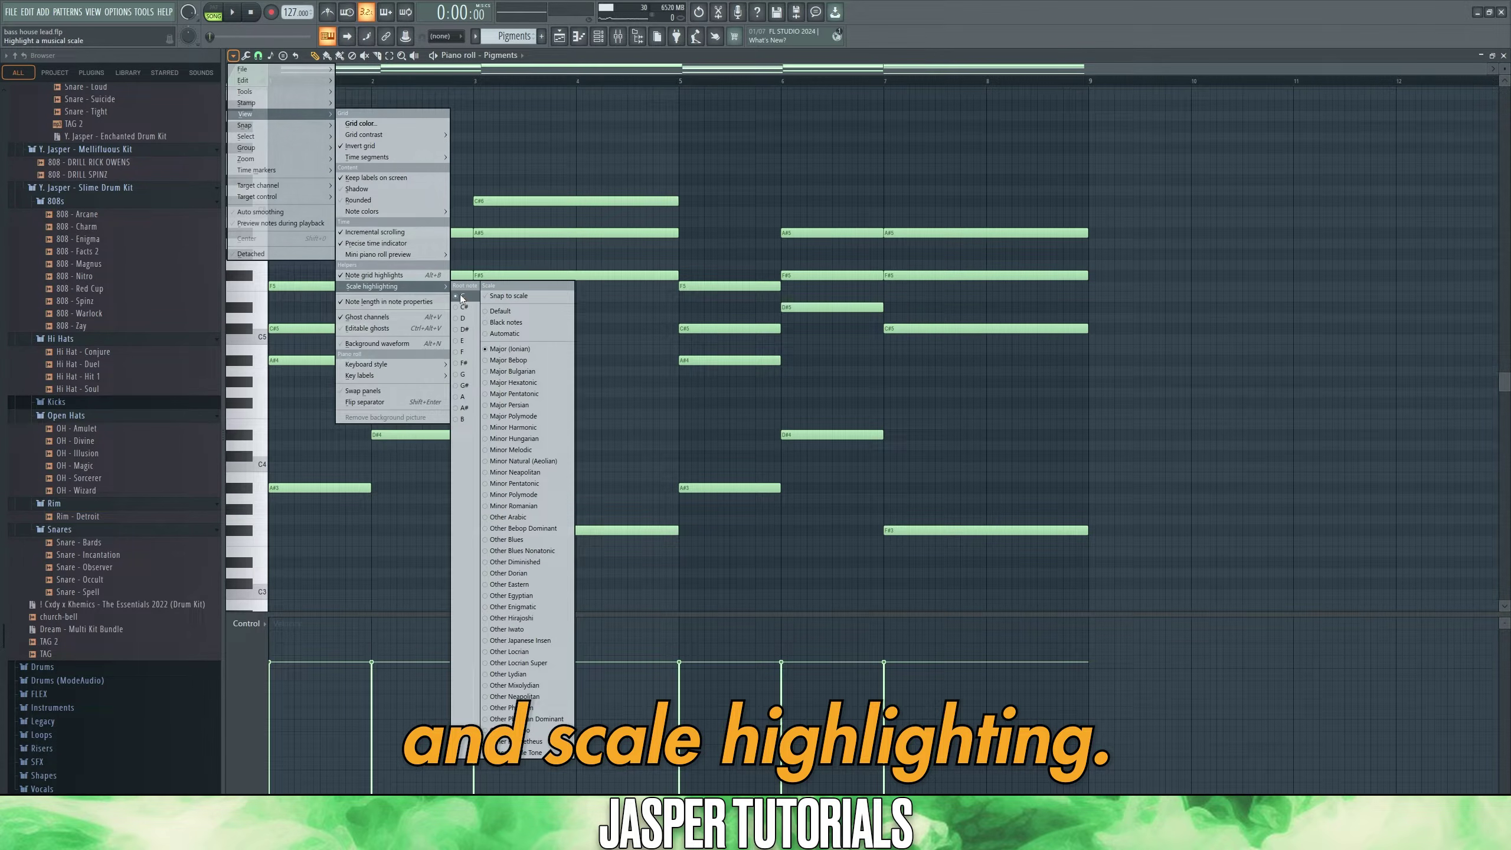
{"action": "left_click", "coordinate": [465, 406]}
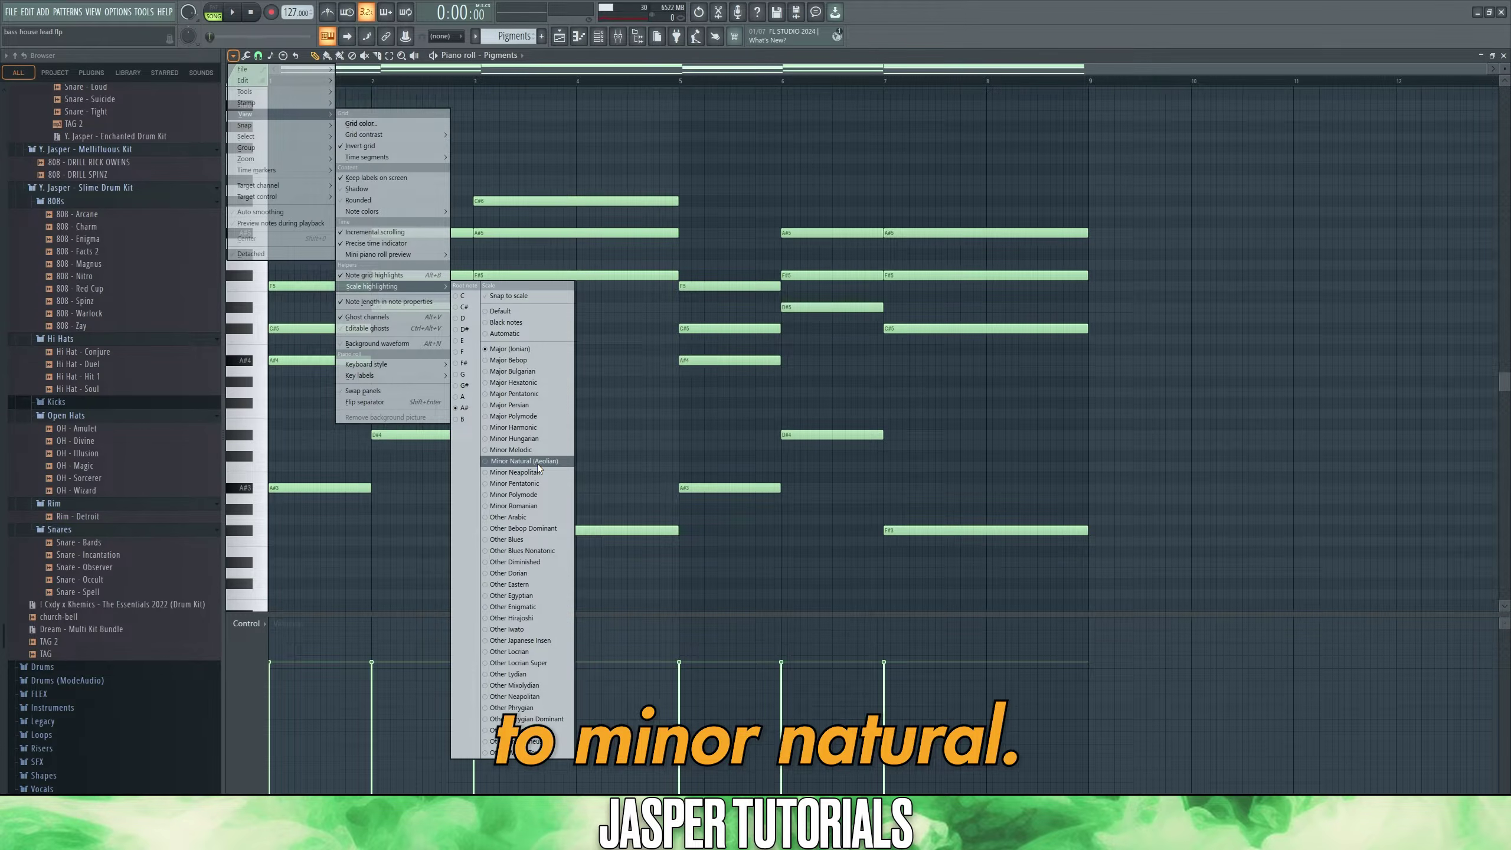
{"action": "left_click", "coordinate": [537, 464]}
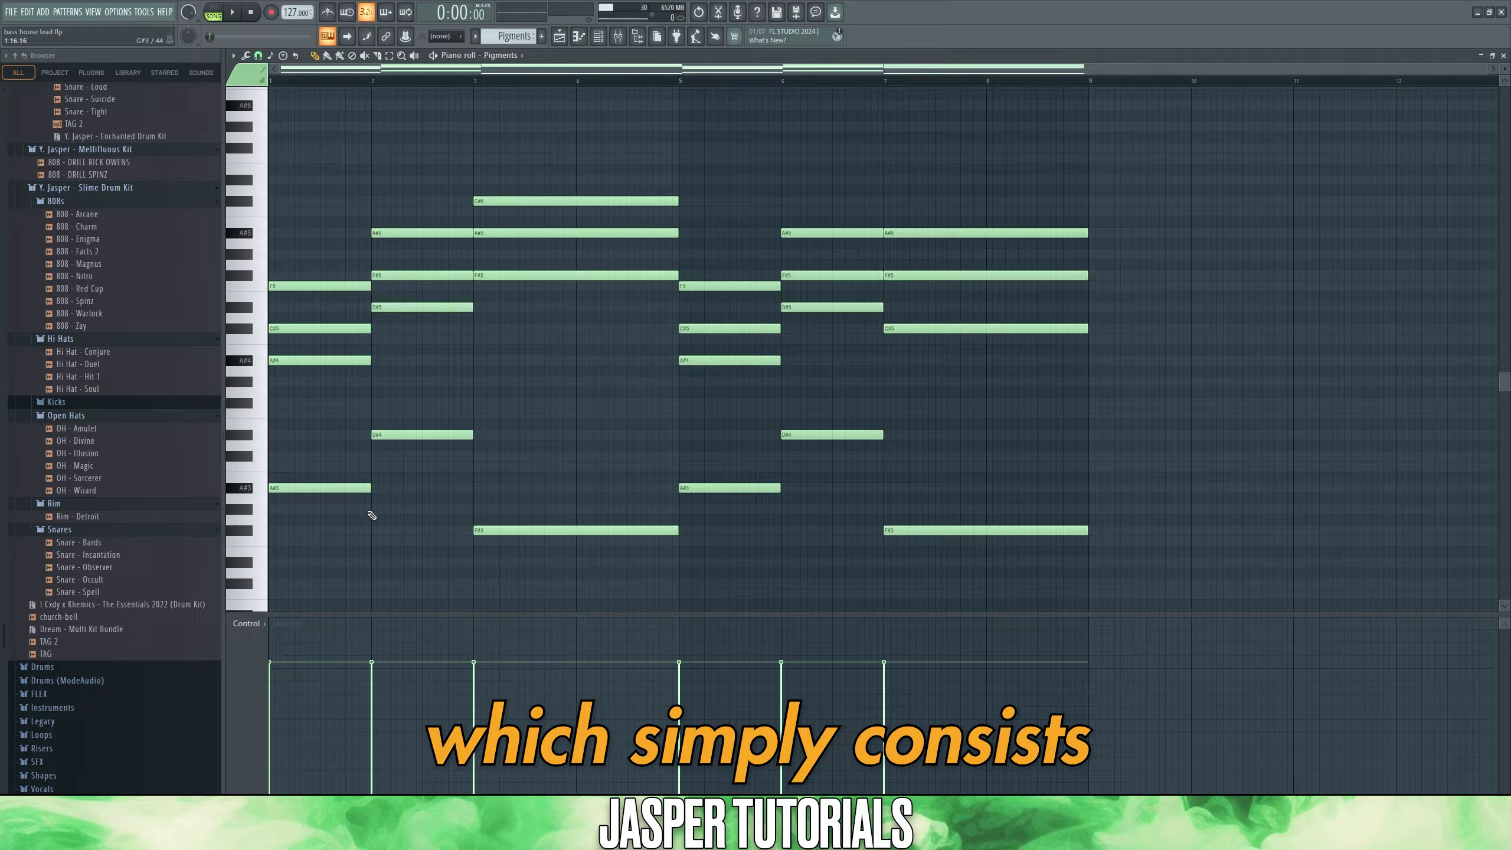
Step: Highlight the bass notes of the first three chords, shifting the third chord's F# bass note up an octave and back down
{"action": "left_click_drag", "start_coordinate": [355, 516], "coordinate": [287, 453]}
{"action": "left_click", "coordinate": [403, 504], "text": "ctrl"}
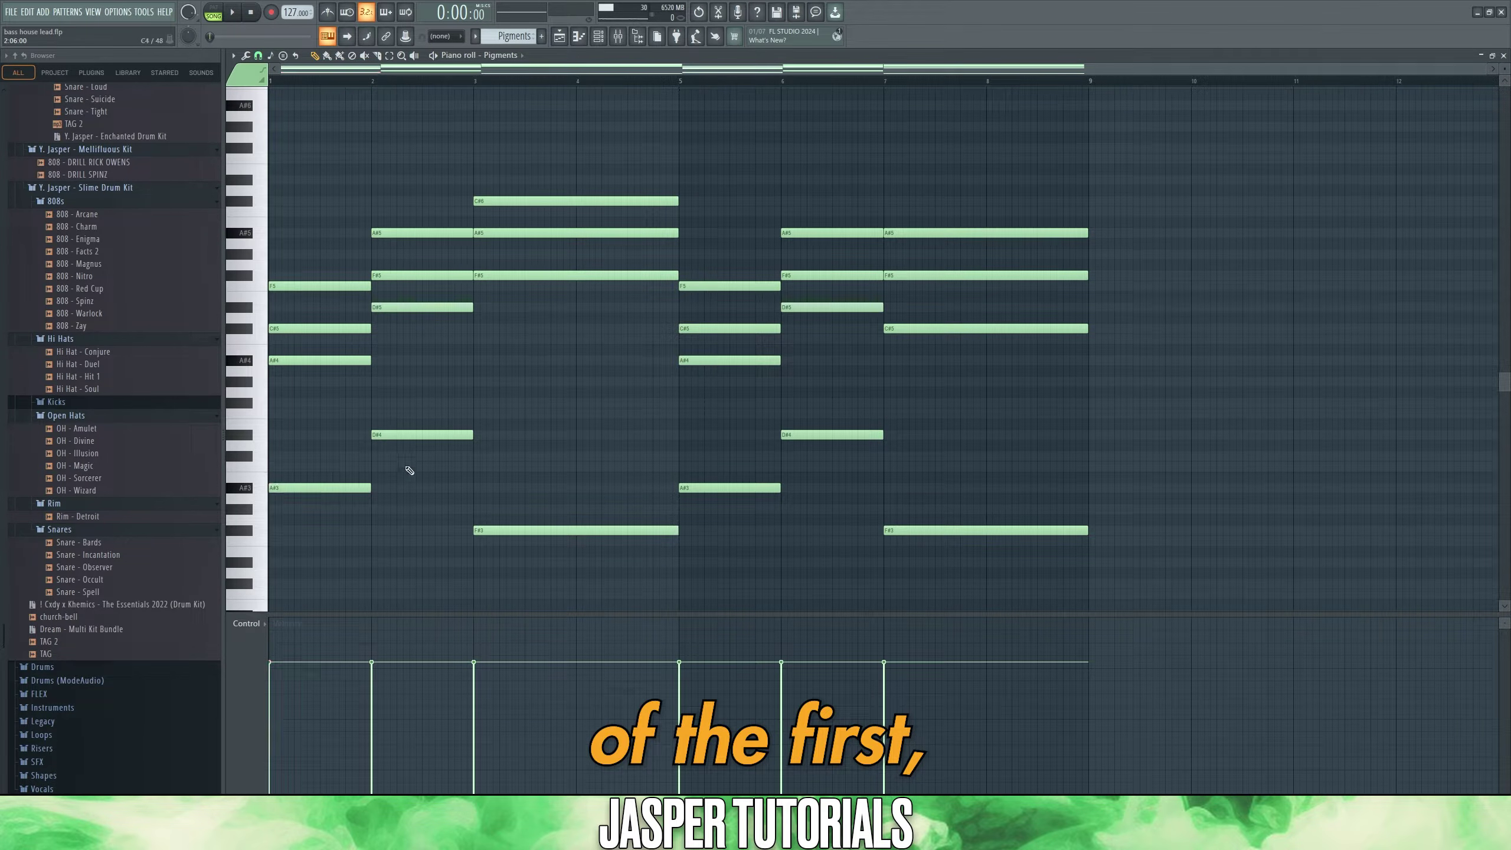
{"action": "left_click_drag", "start_coordinate": [407, 461], "coordinate": [381, 410]}
{"action": "left_click_drag", "start_coordinate": [477, 570], "coordinate": [679, 486]}
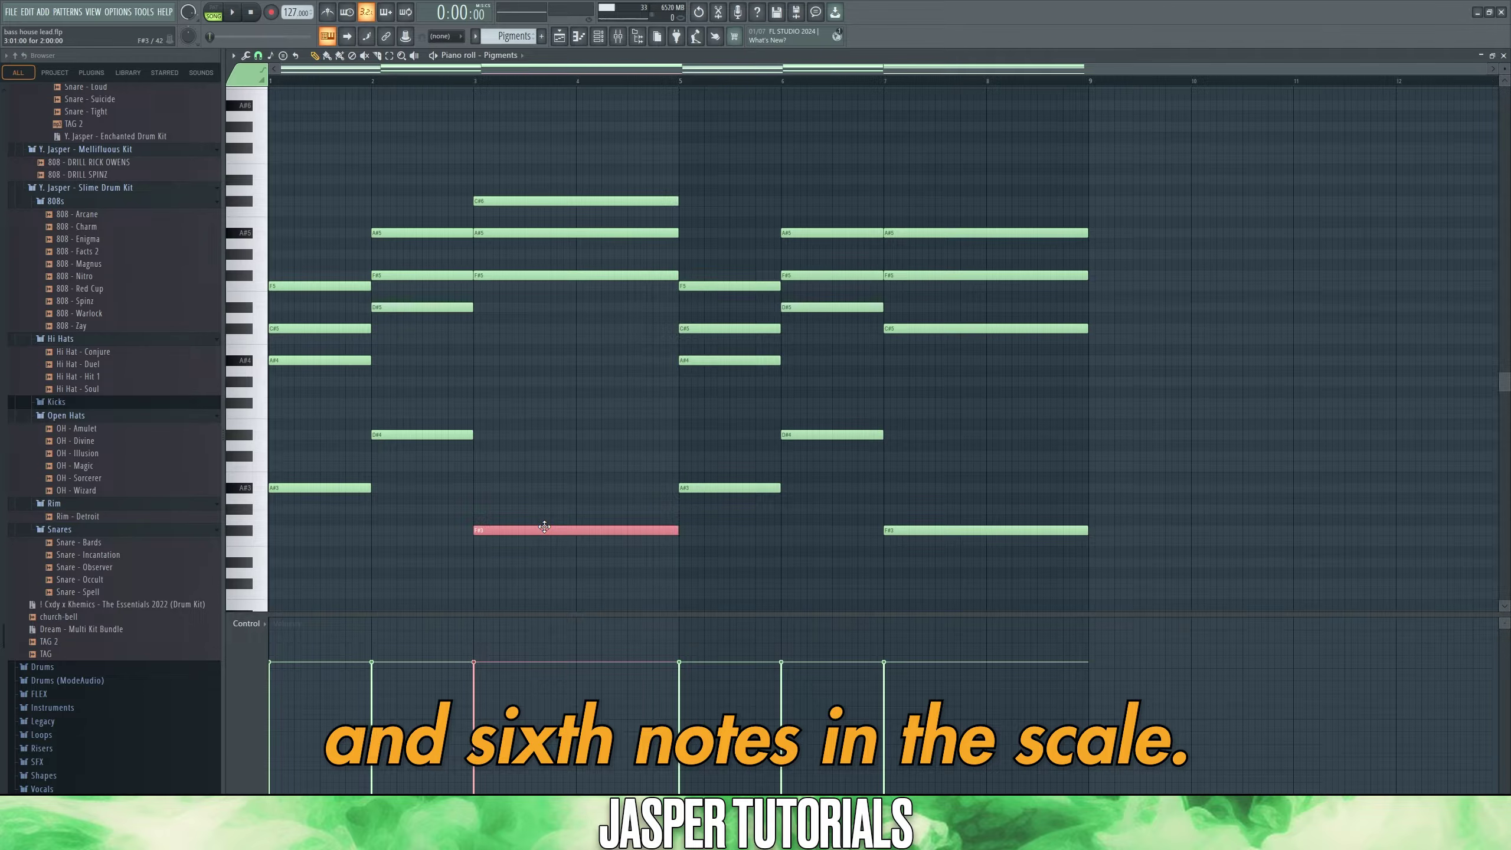
{"action": "key", "text": "ctrl+Up"}
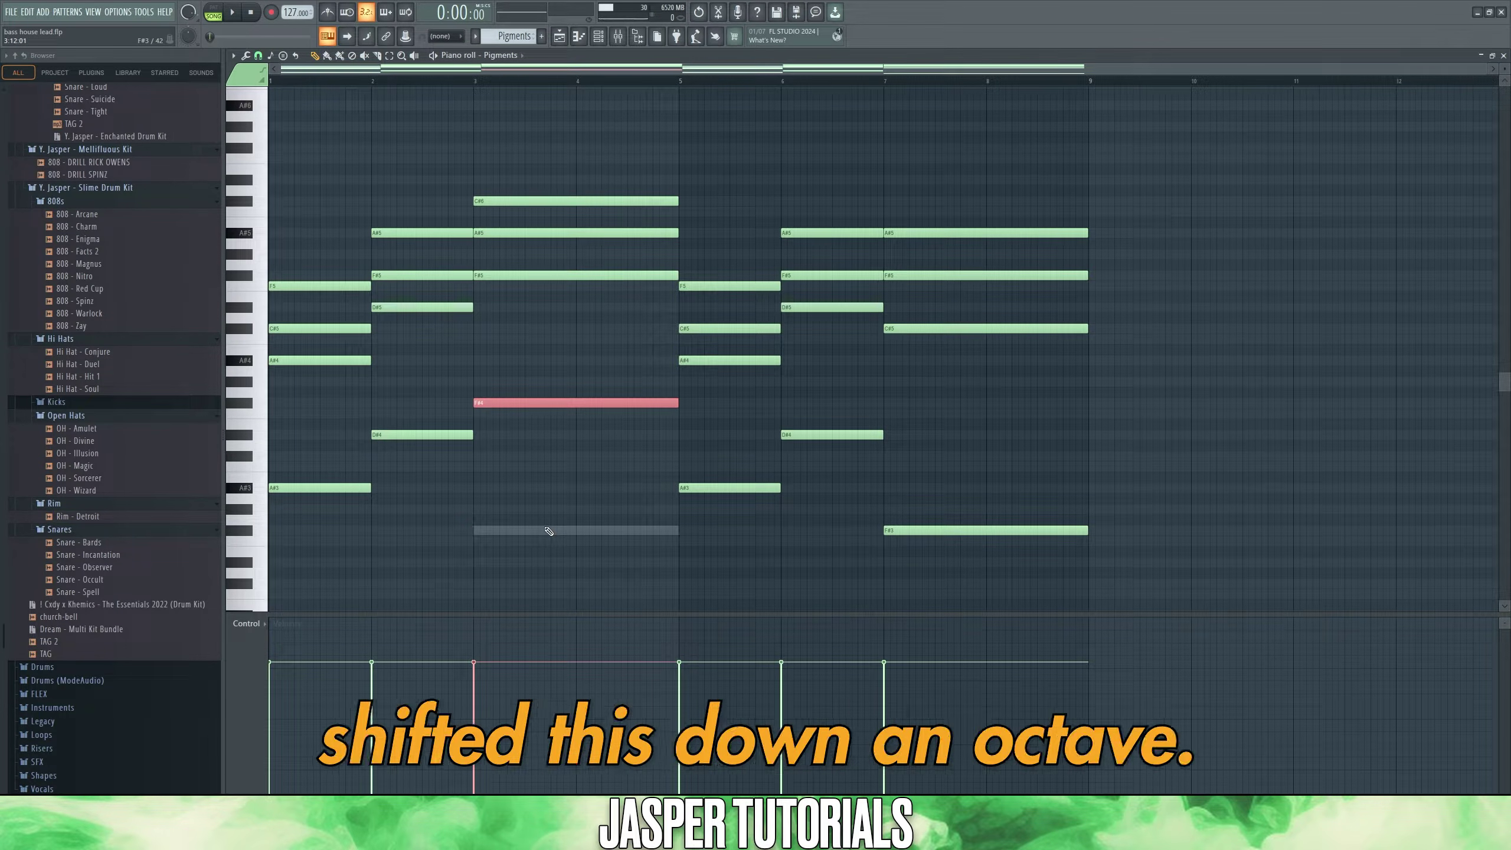
{"action": "key", "text": "ctrl+Down"}
Step: Select the first chord's upper A#, C# and F notes, and each four-bar half of the chord progression in turn
{"action": "left_click", "coordinate": [330, 357]}
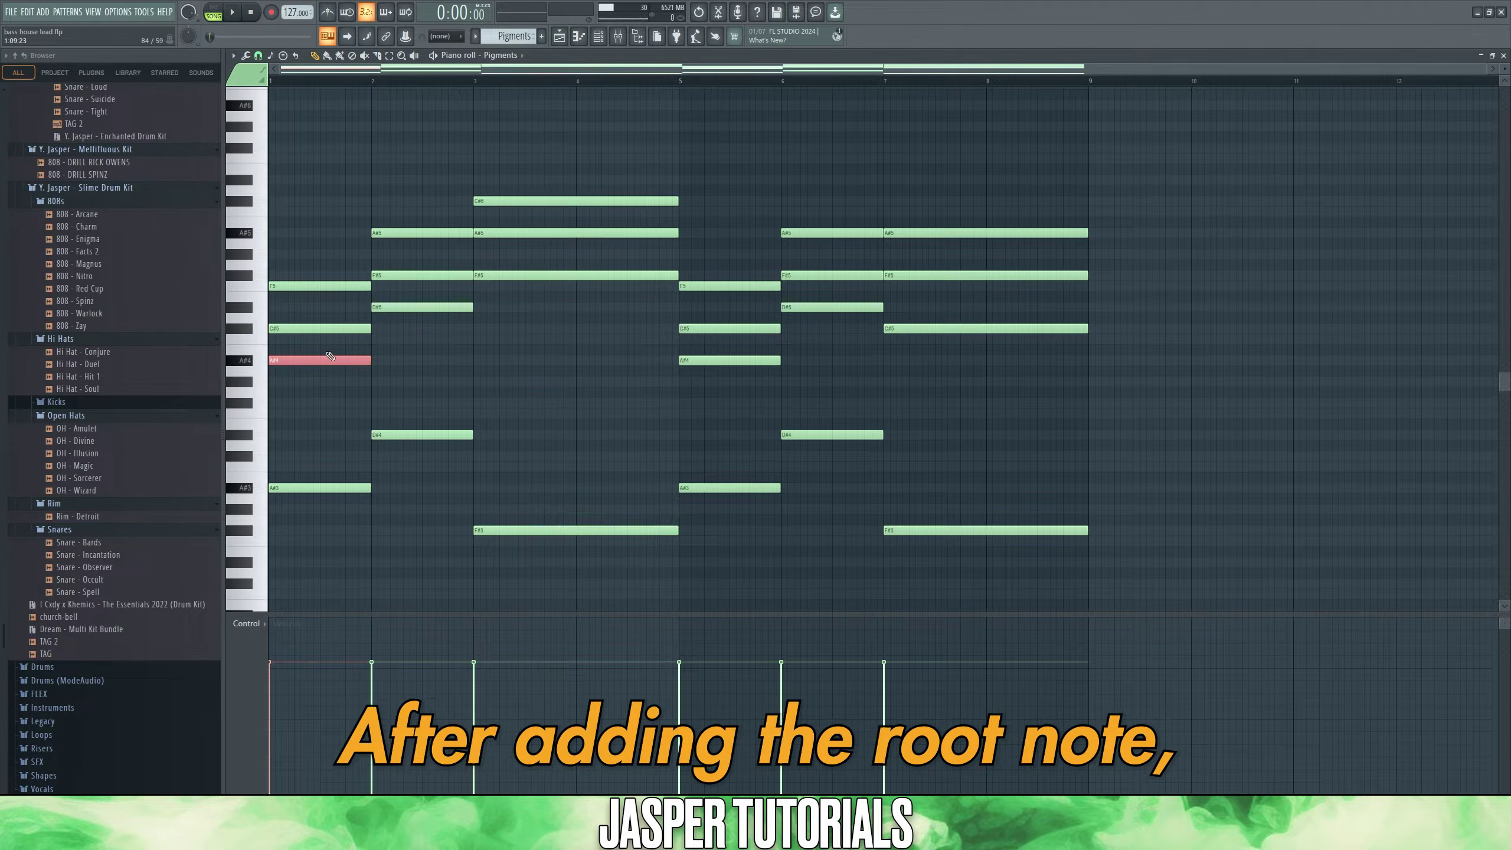
{"action": "left_click", "coordinate": [314, 329], "text": "shift"}
{"action": "left_click", "coordinate": [307, 286], "text": "shift"}
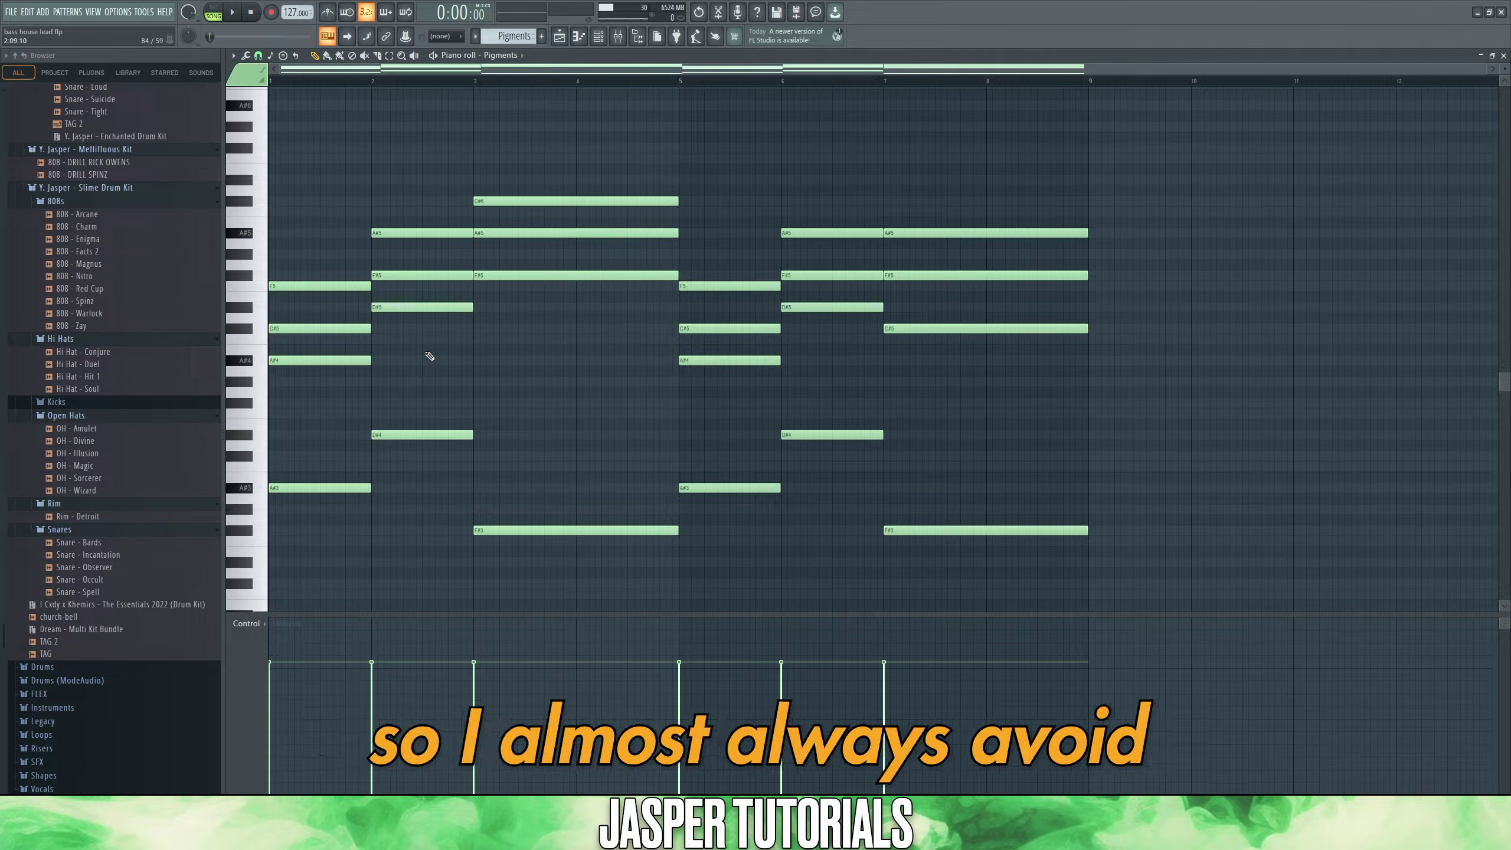
{"action": "left_click_drag", "start_coordinate": [269, 164], "coordinate": [660, 539]}
{"action": "left_click_drag", "start_coordinate": [1223, 155], "coordinate": [717, 589]}
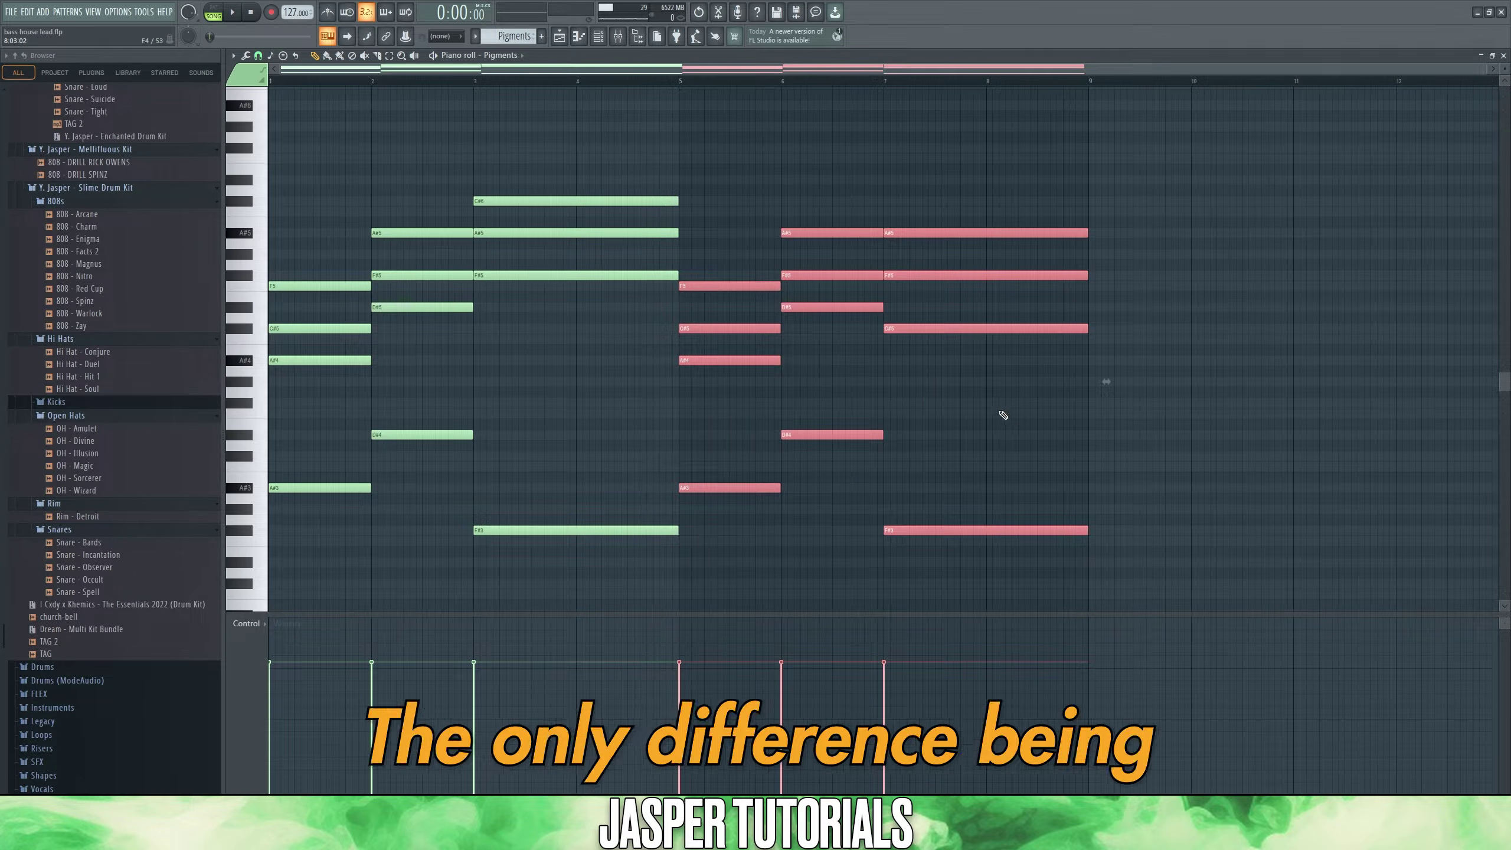
Step: Shift the last chord's C# note up an octave and back down for comparison
{"action": "left_click", "coordinate": [967, 325]}
{"action": "key", "text": "ctrl+Up"}
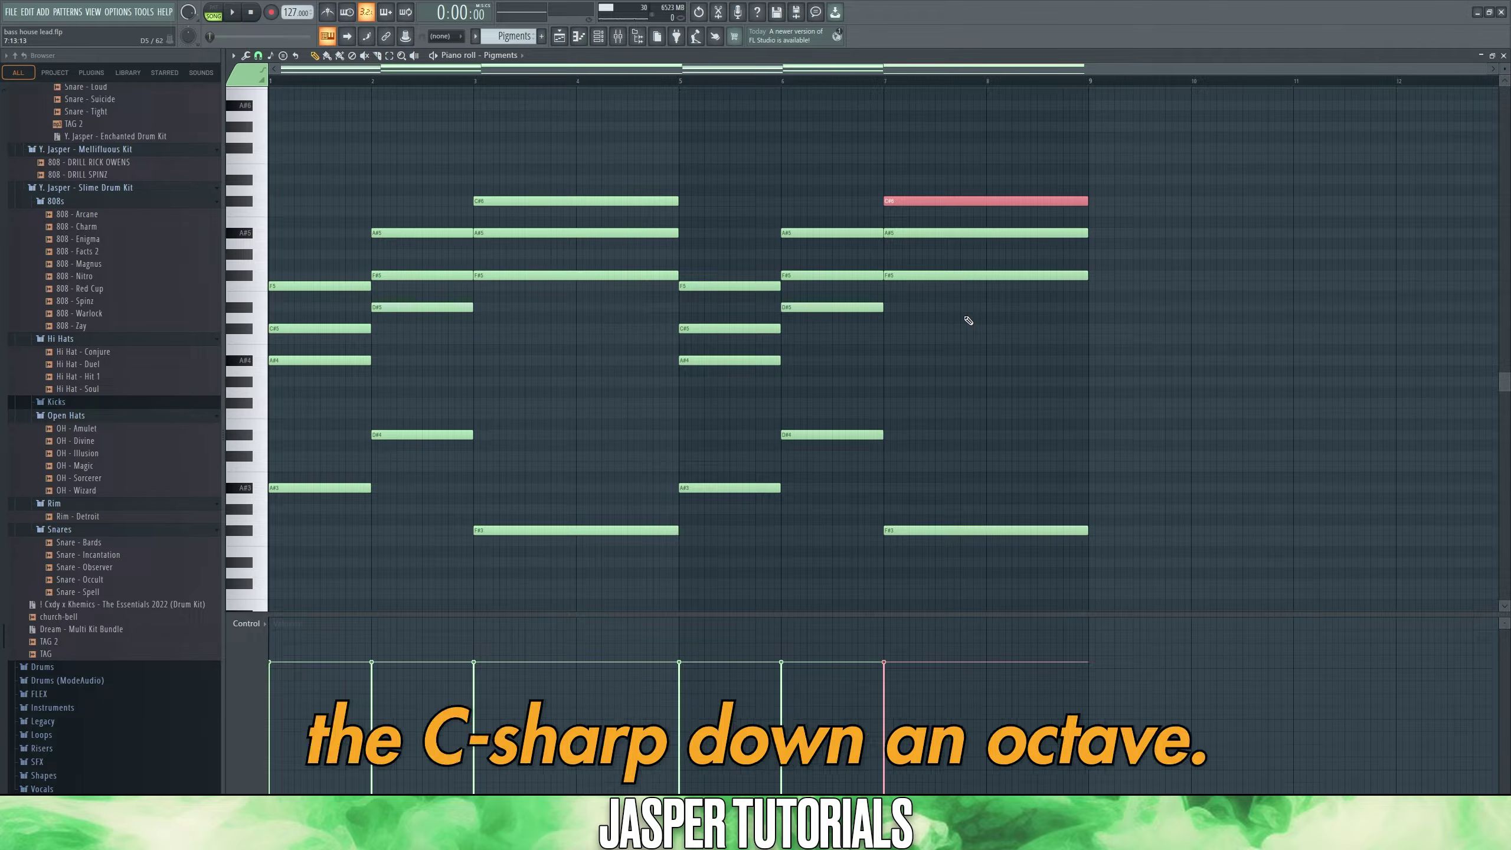
{"action": "key", "text": "ctrl+Down"}
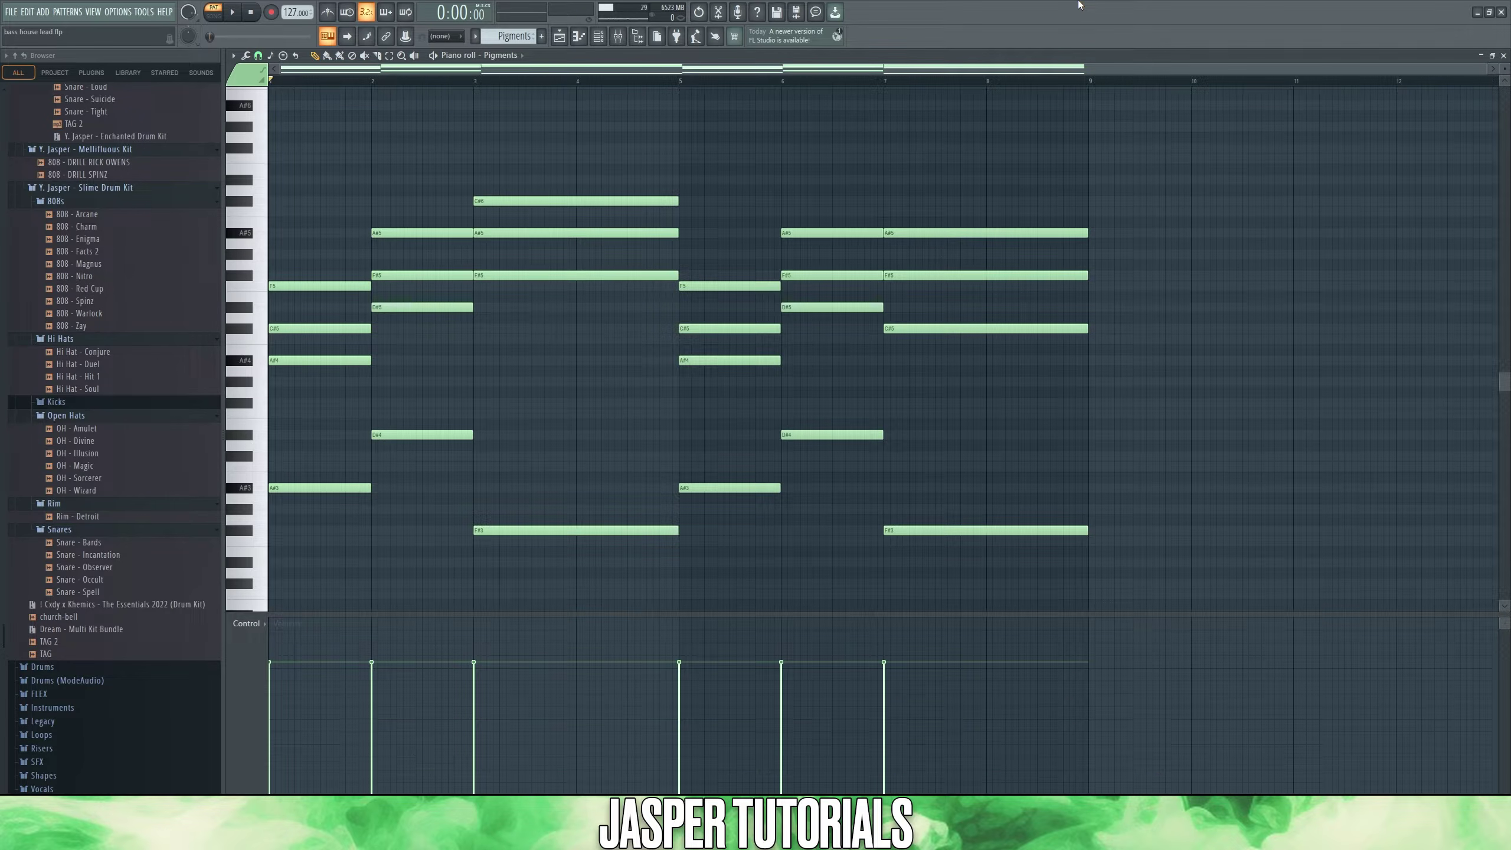
Step: Play the Pigments chord progression and select its bass notes for copying
{"action": "key", "text": "space"}
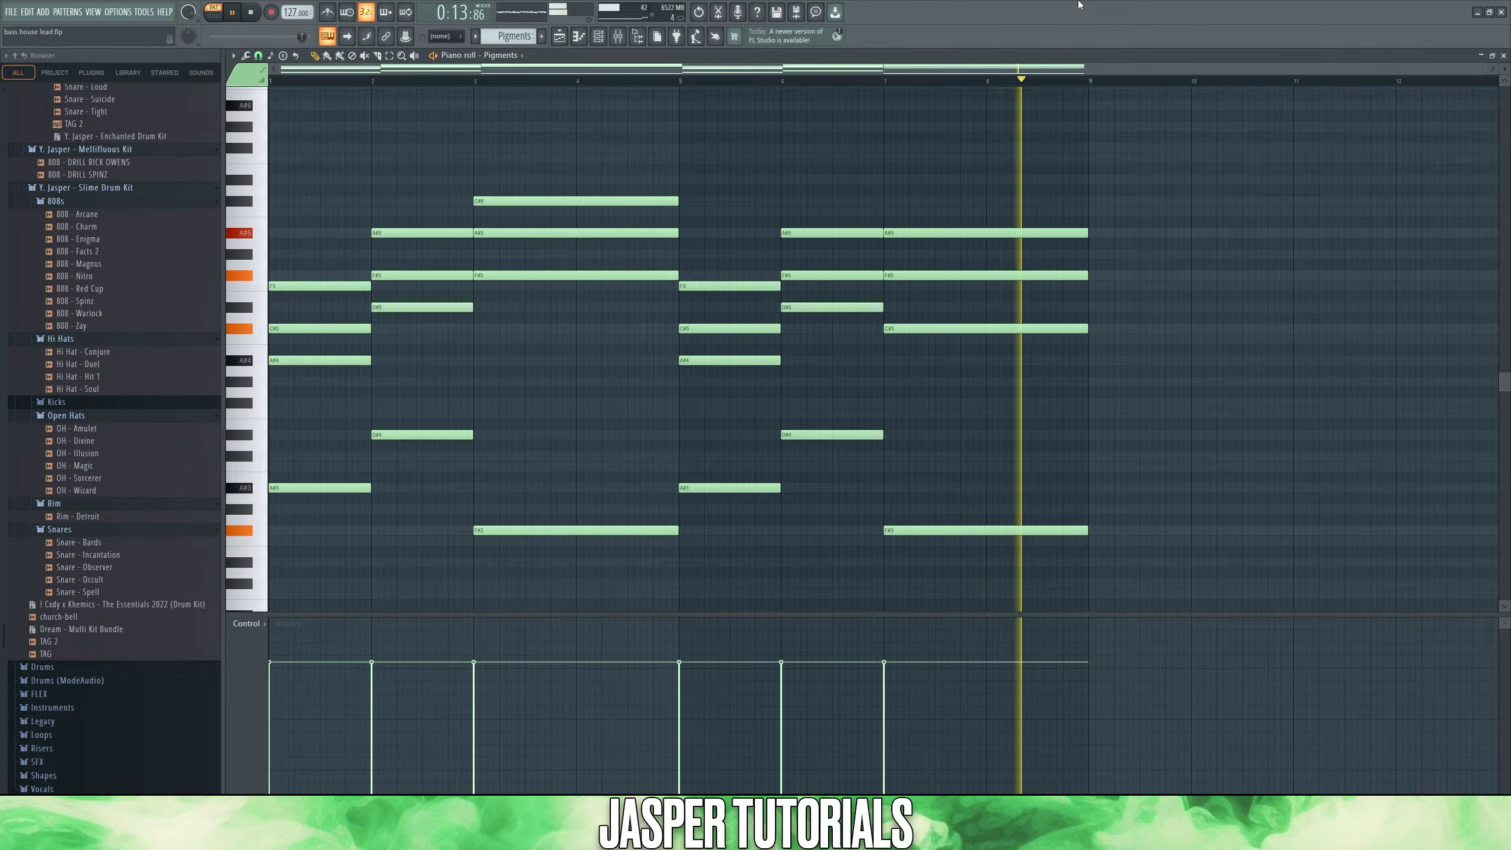
{"action": "key", "text": "space"}
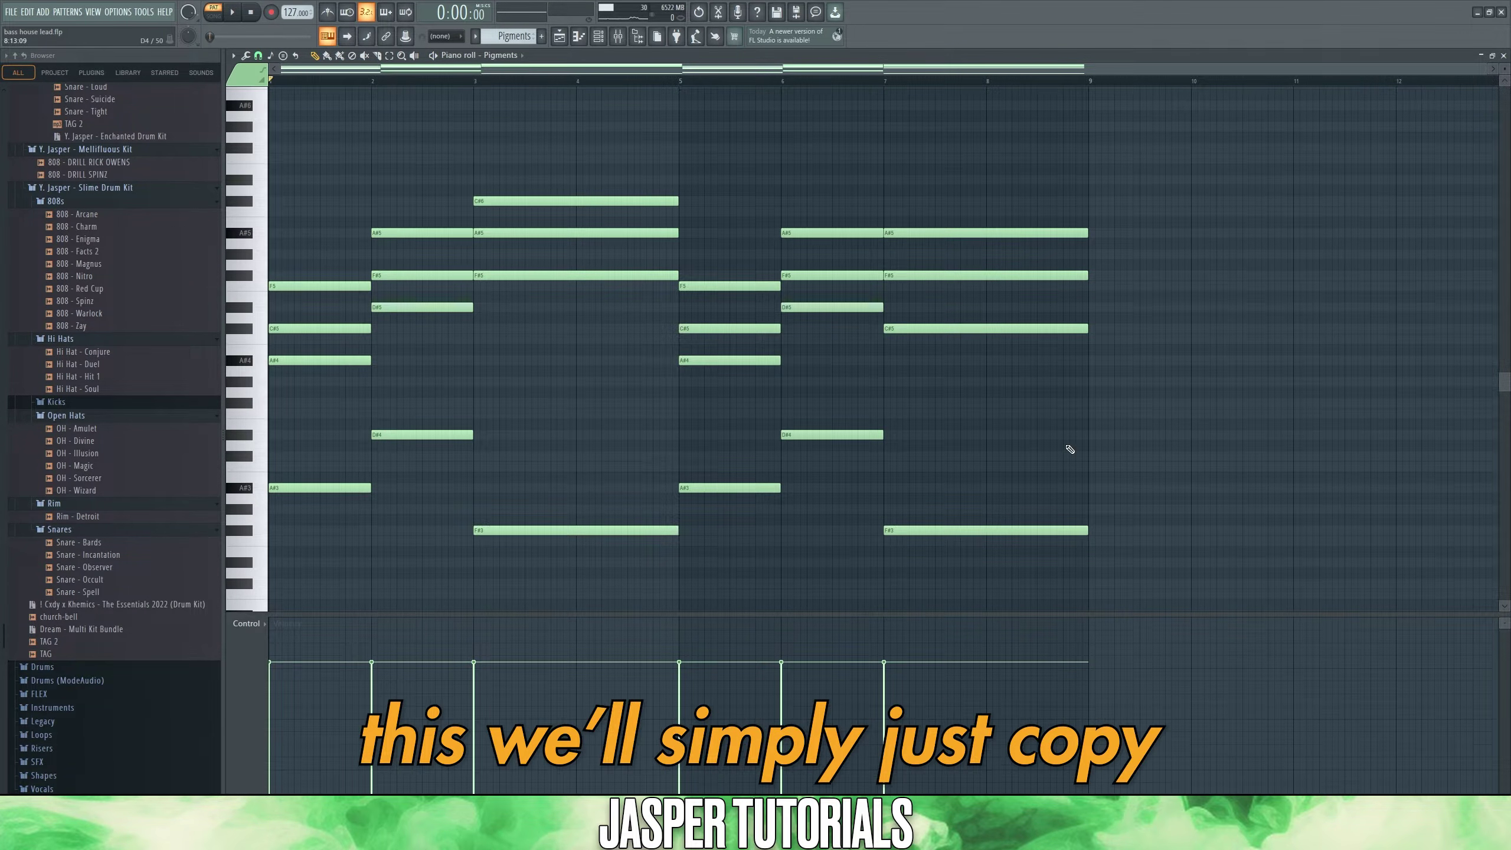
{"action": "left_click_drag", "start_coordinate": [1122, 411], "coordinate": [269, 580]}
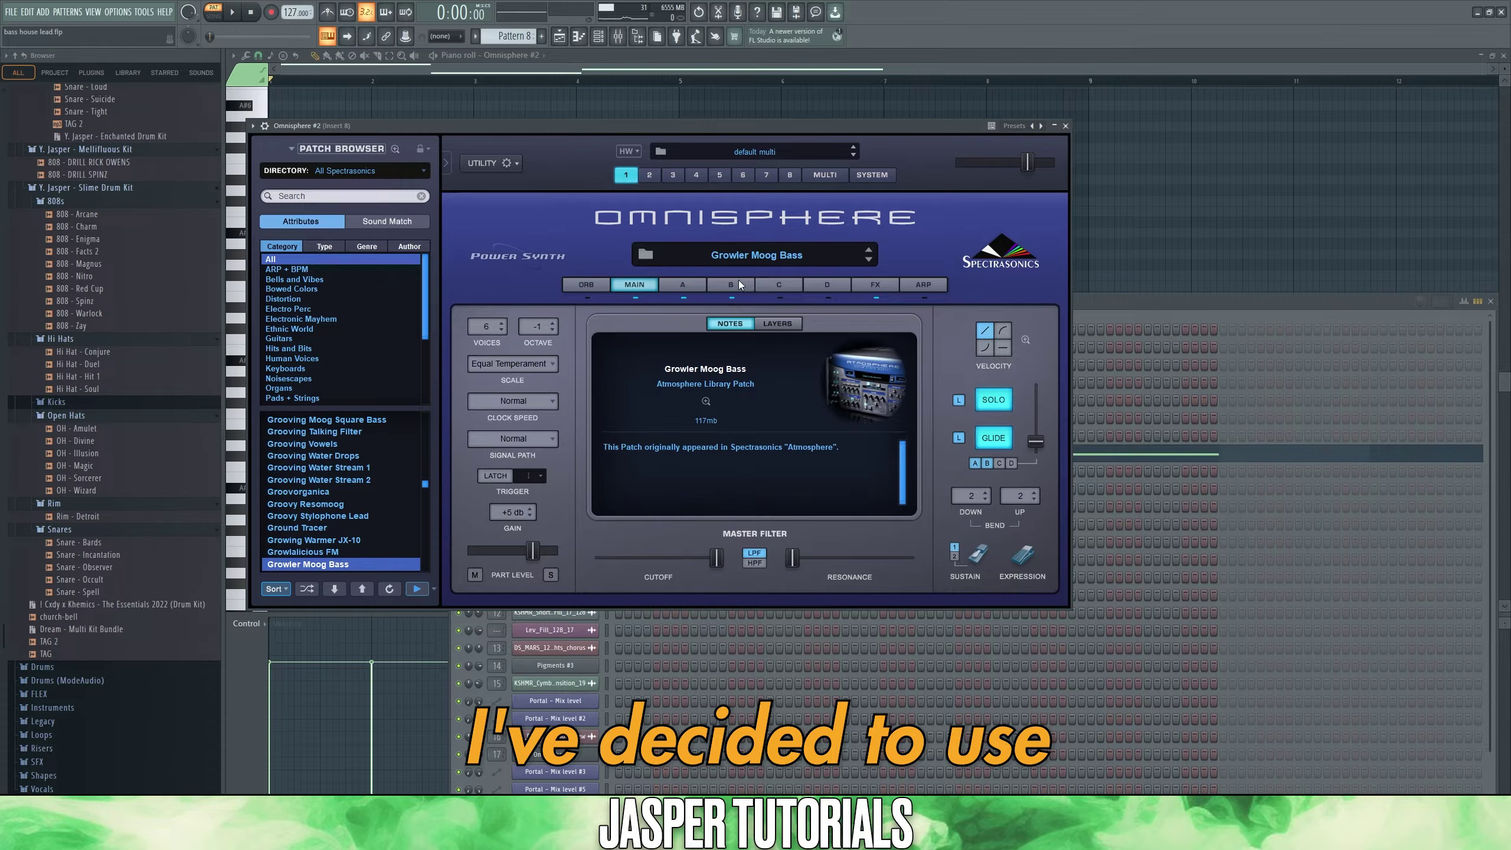
Step: Close the Omnisphere window with the Growler Moog Bass patch and play the Pattern 8 bassline
{"action": "left_click", "coordinate": [1066, 126]}
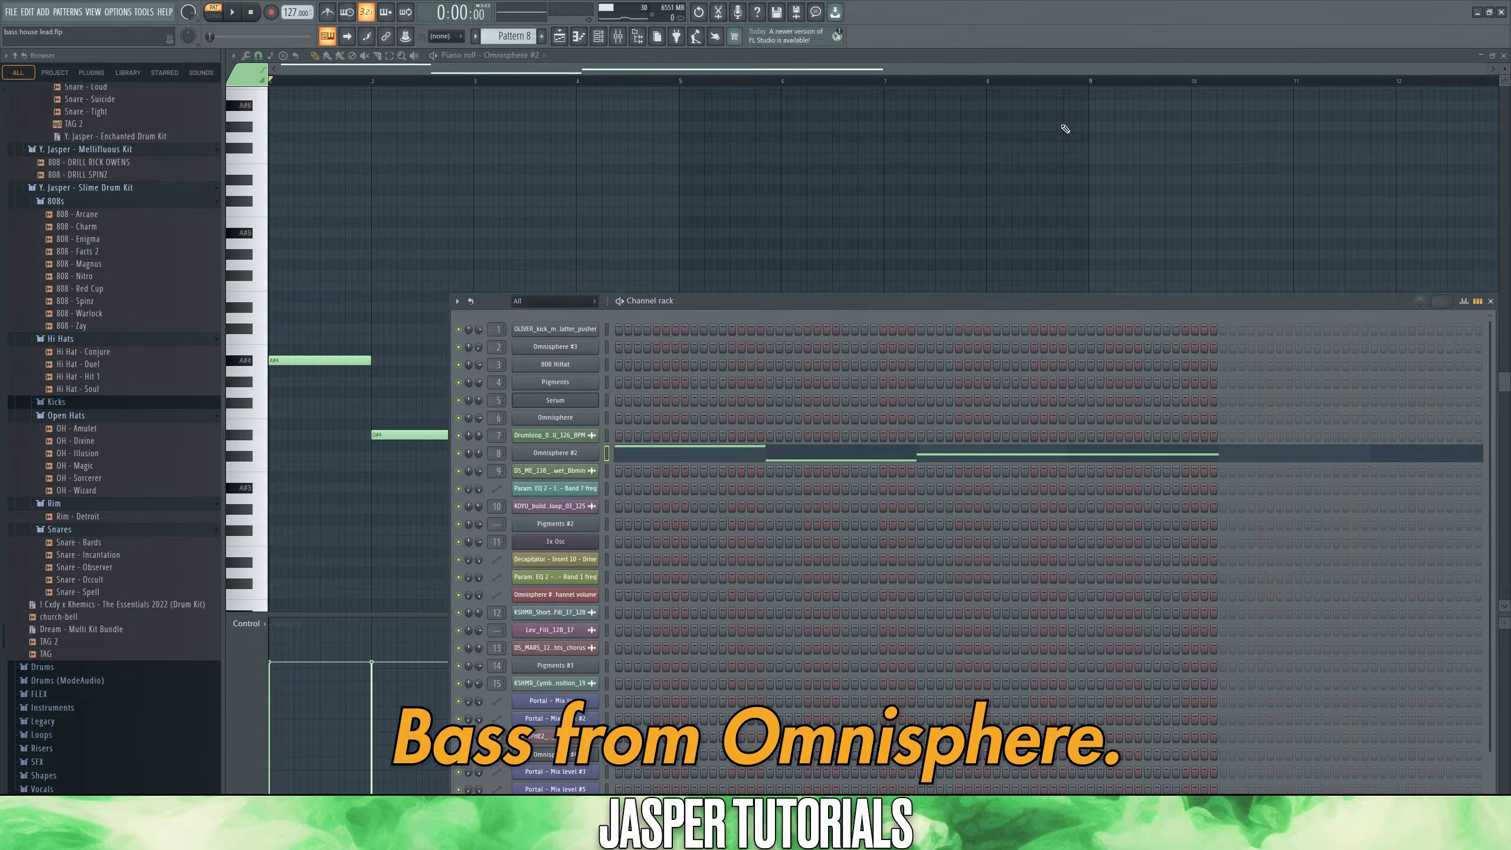
{"action": "left_click", "coordinate": [909, 228]}
{"action": "key", "text": "space"}
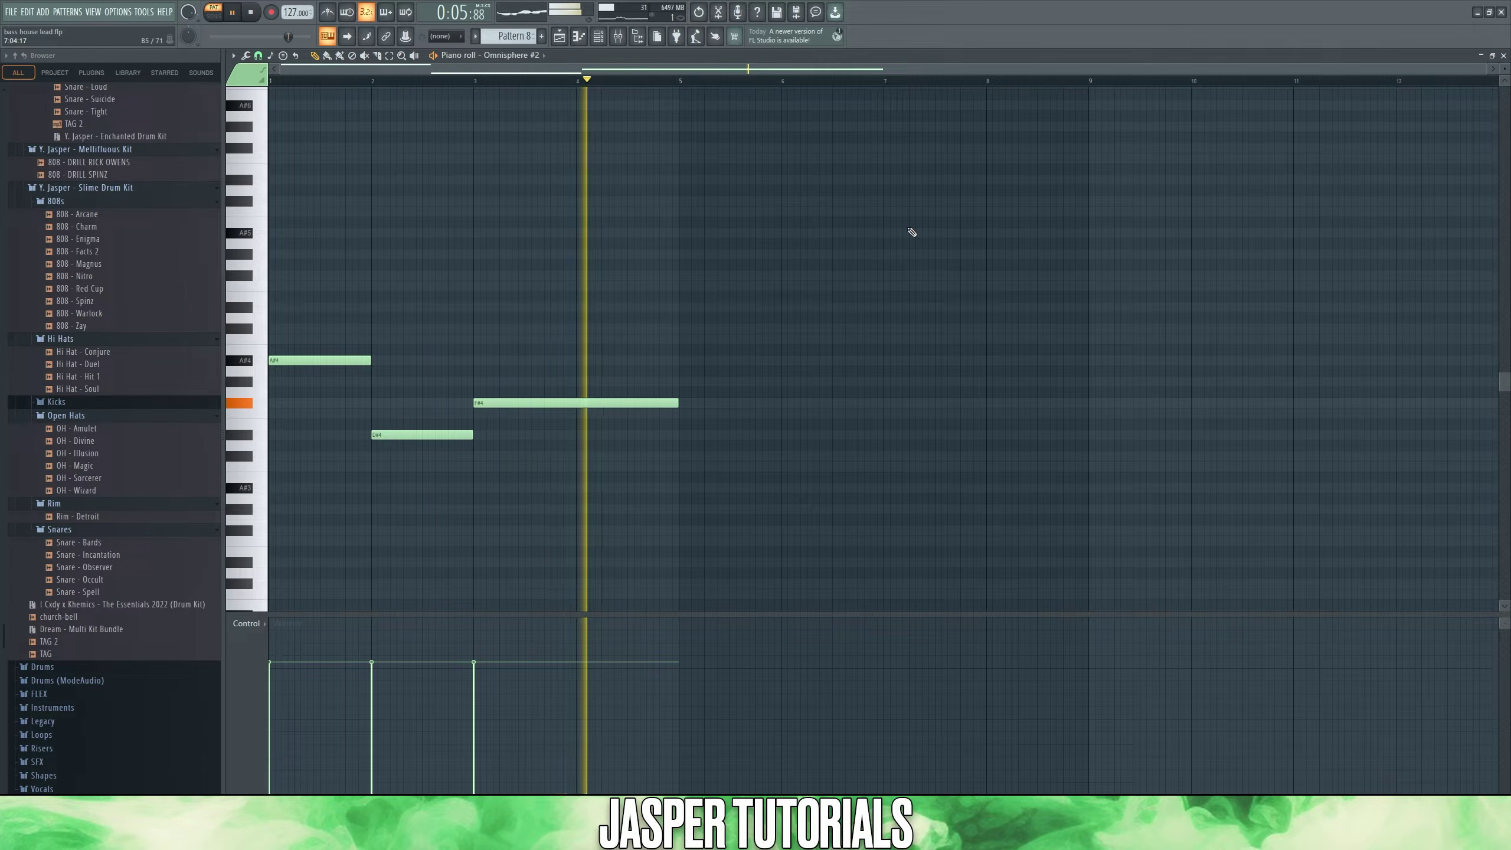
{"action": "key", "text": "space"}
{"action": "left_click", "coordinate": [433, 435]}
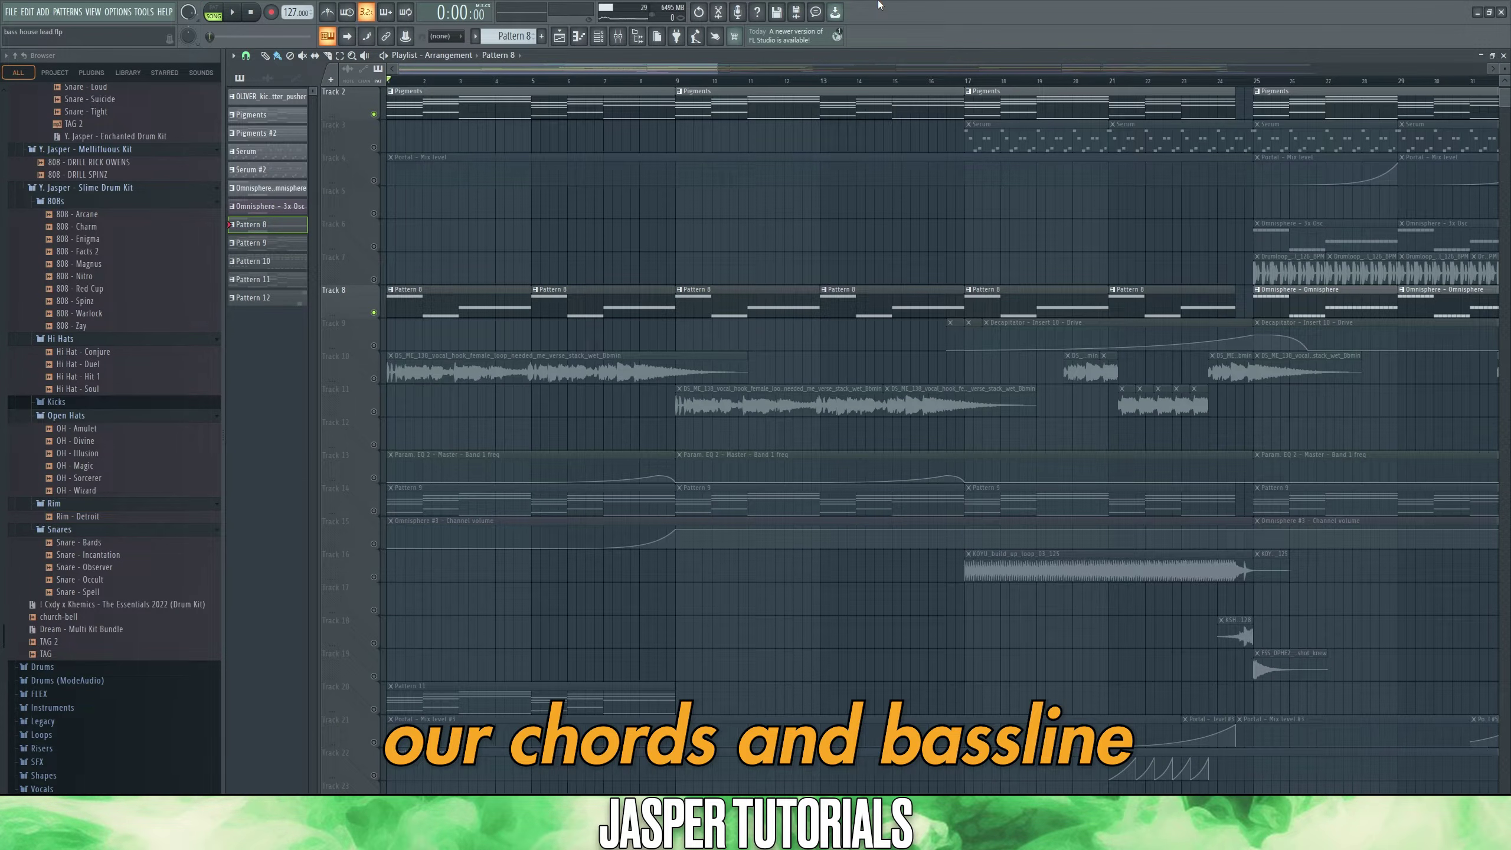
Step: Play the chords and bassline together in the playlist arrangement
{"action": "key", "text": "space"}
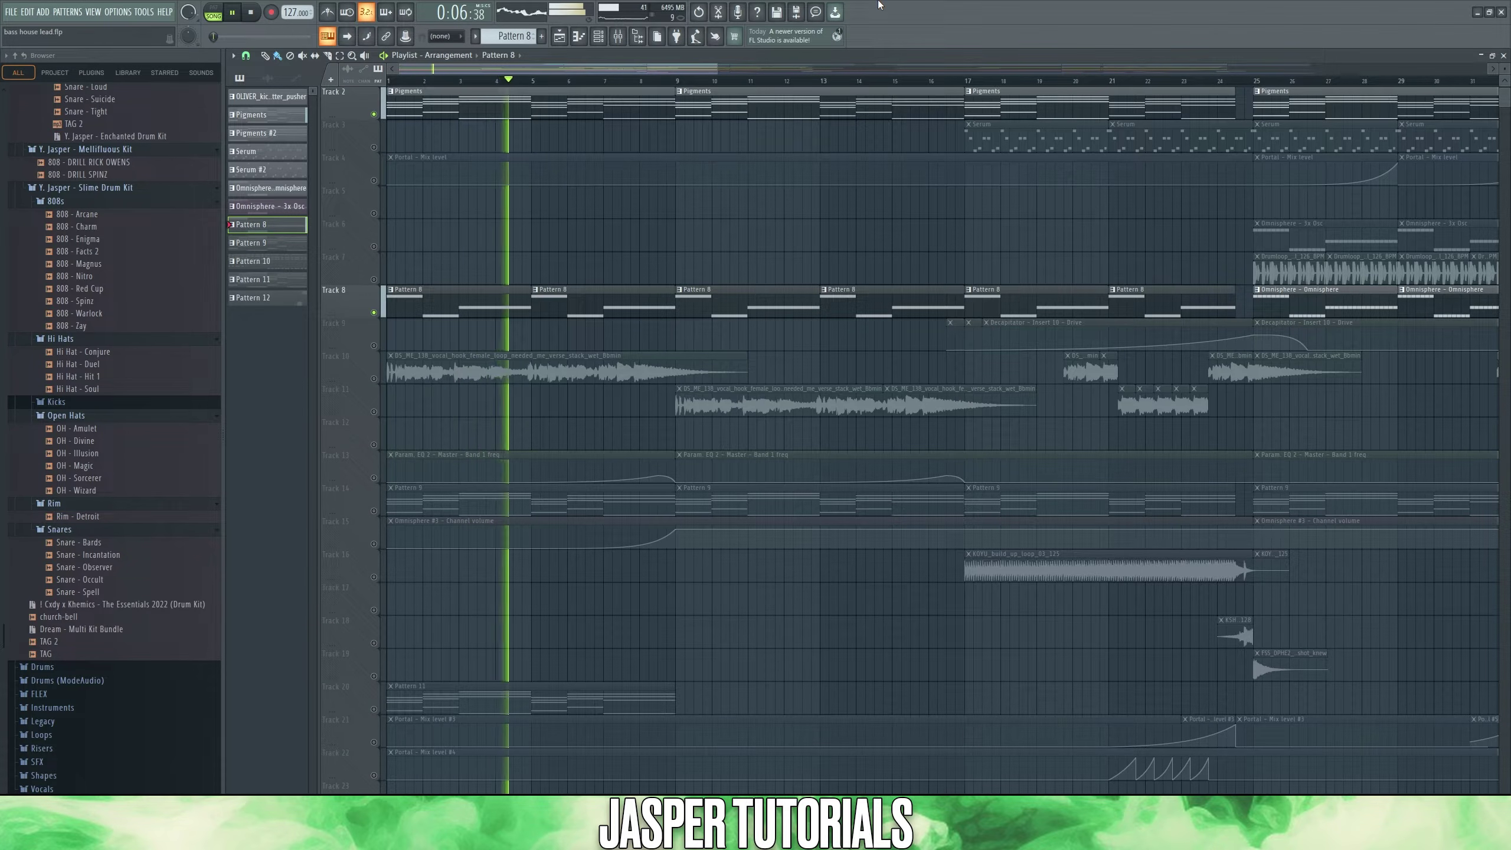
{"action": "key", "text": "space"}
Step: Unmute Track 20 and audition its Pattern 11 chords on their own and together with the arrangement
{"action": "scroll", "coordinate": [381, 679], "scroll_direction": "down", "scroll_amount": 1}
{"action": "left_click", "coordinate": [374, 677]}
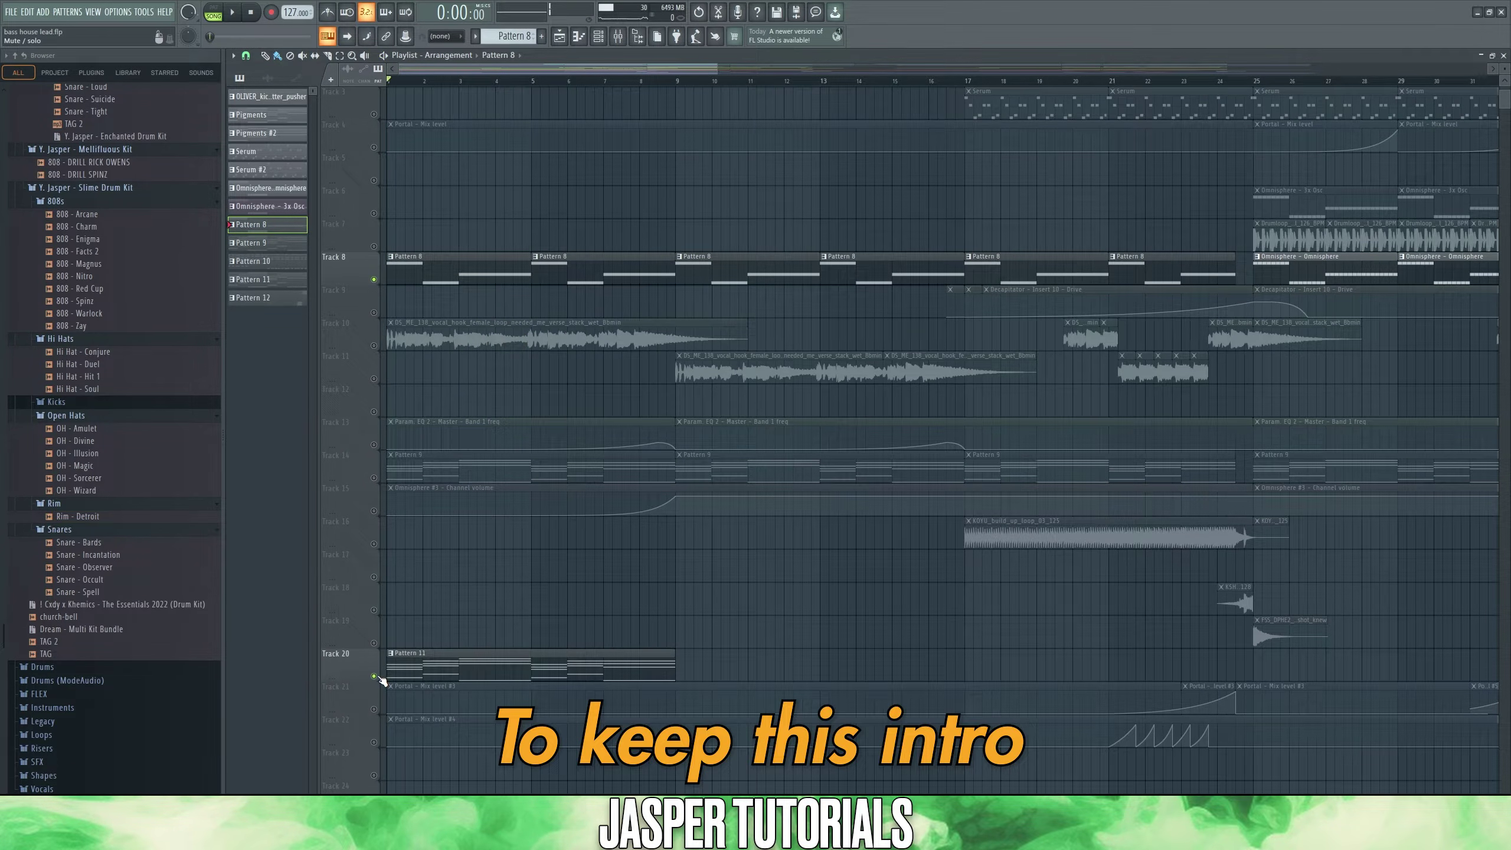
{"action": "double_click", "coordinate": [431, 673]}
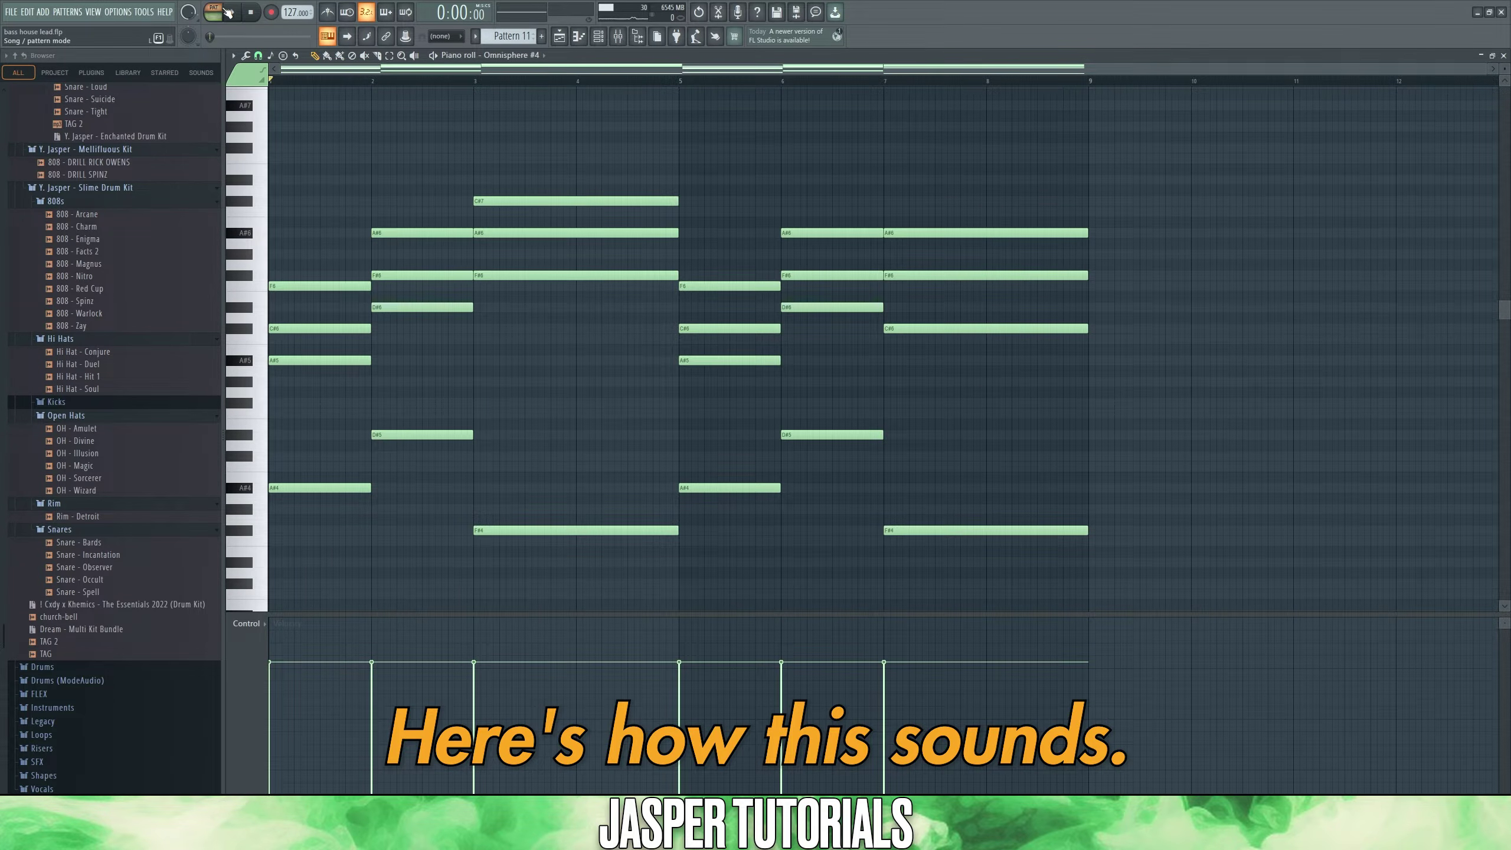
{"action": "left_click", "coordinate": [230, 12]}
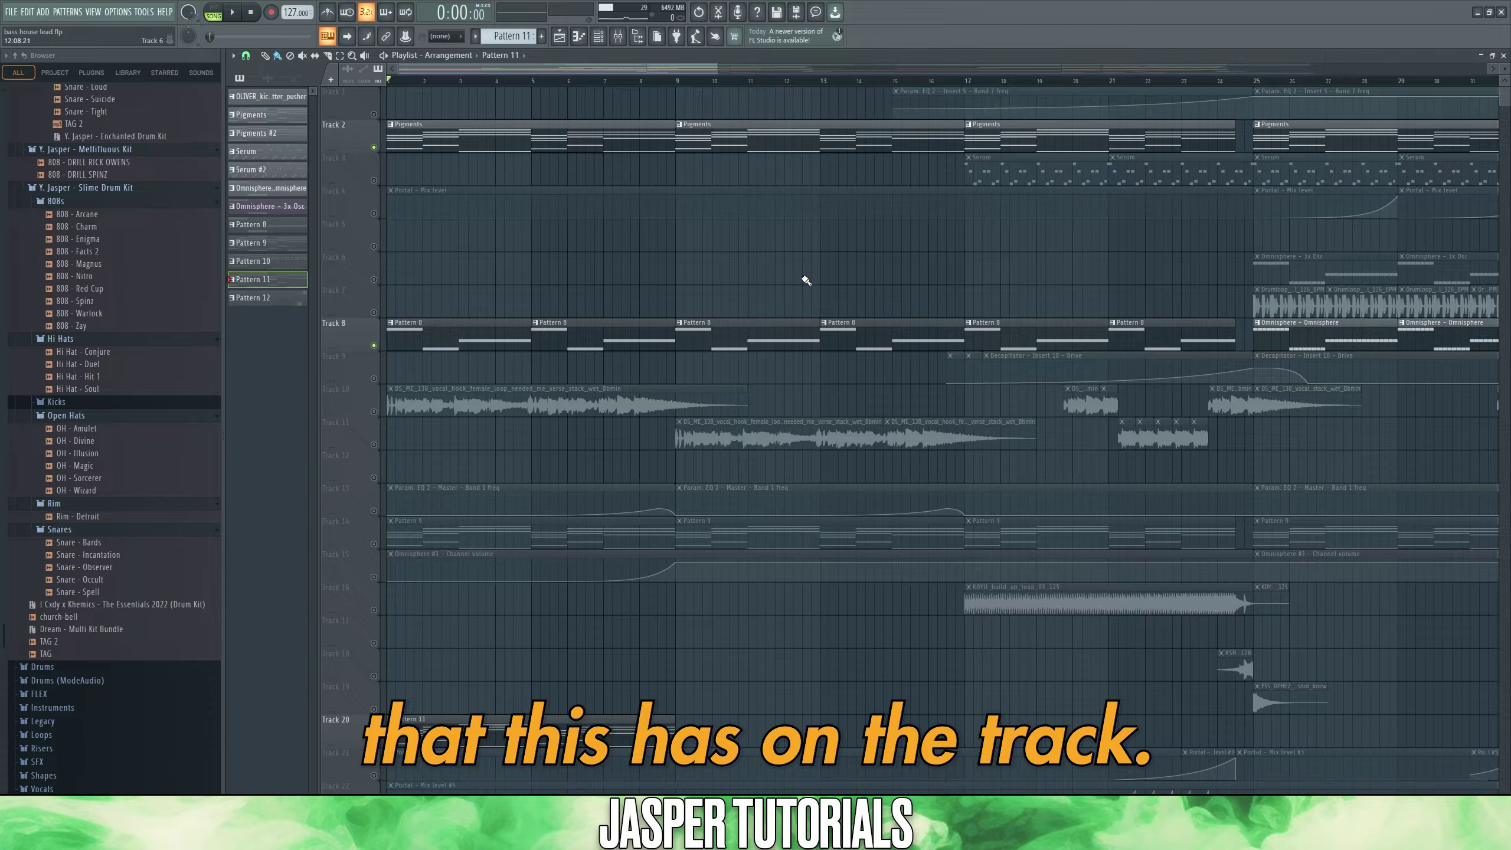
{"action": "key", "text": "space"}
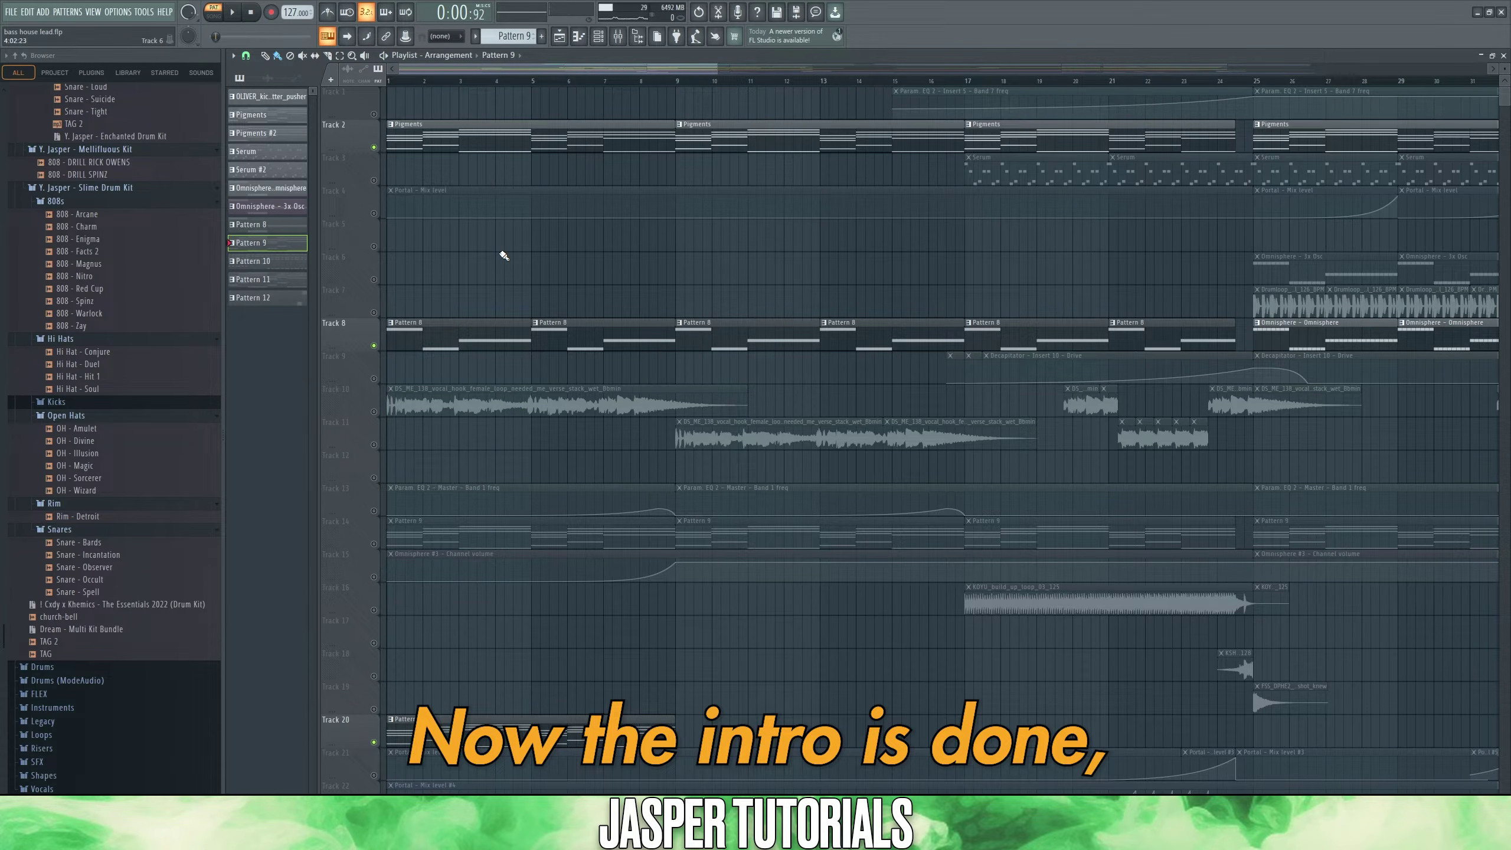
Step: Play the Omnisphere #3 chords of Pattern 9 in the piano roll
{"action": "left_click_drag", "start_coordinate": [678, 67], "coordinate": [744, 67]}
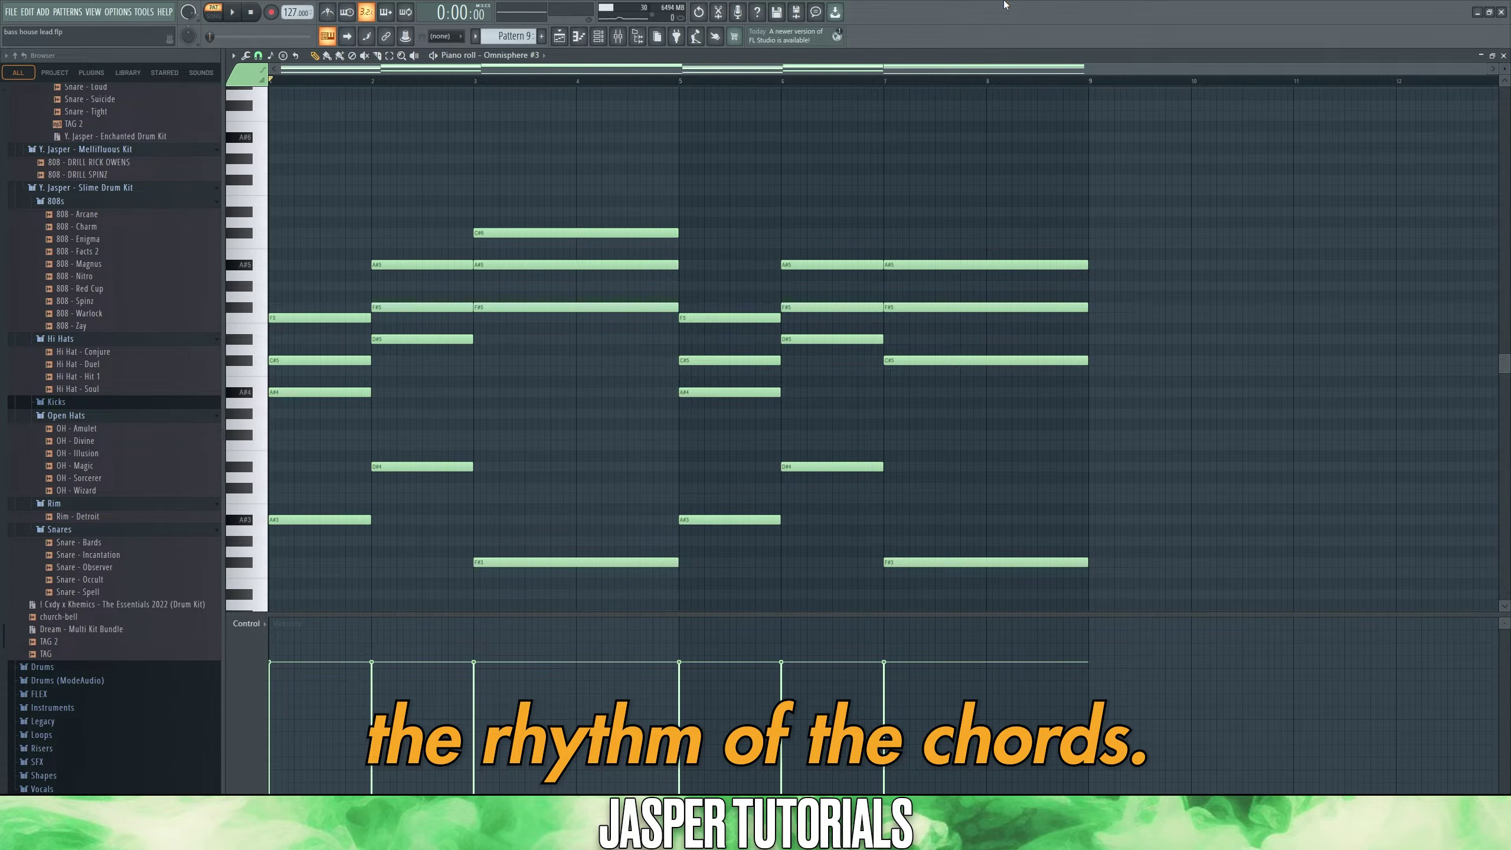
{"action": "left_click", "coordinate": [234, 12]}
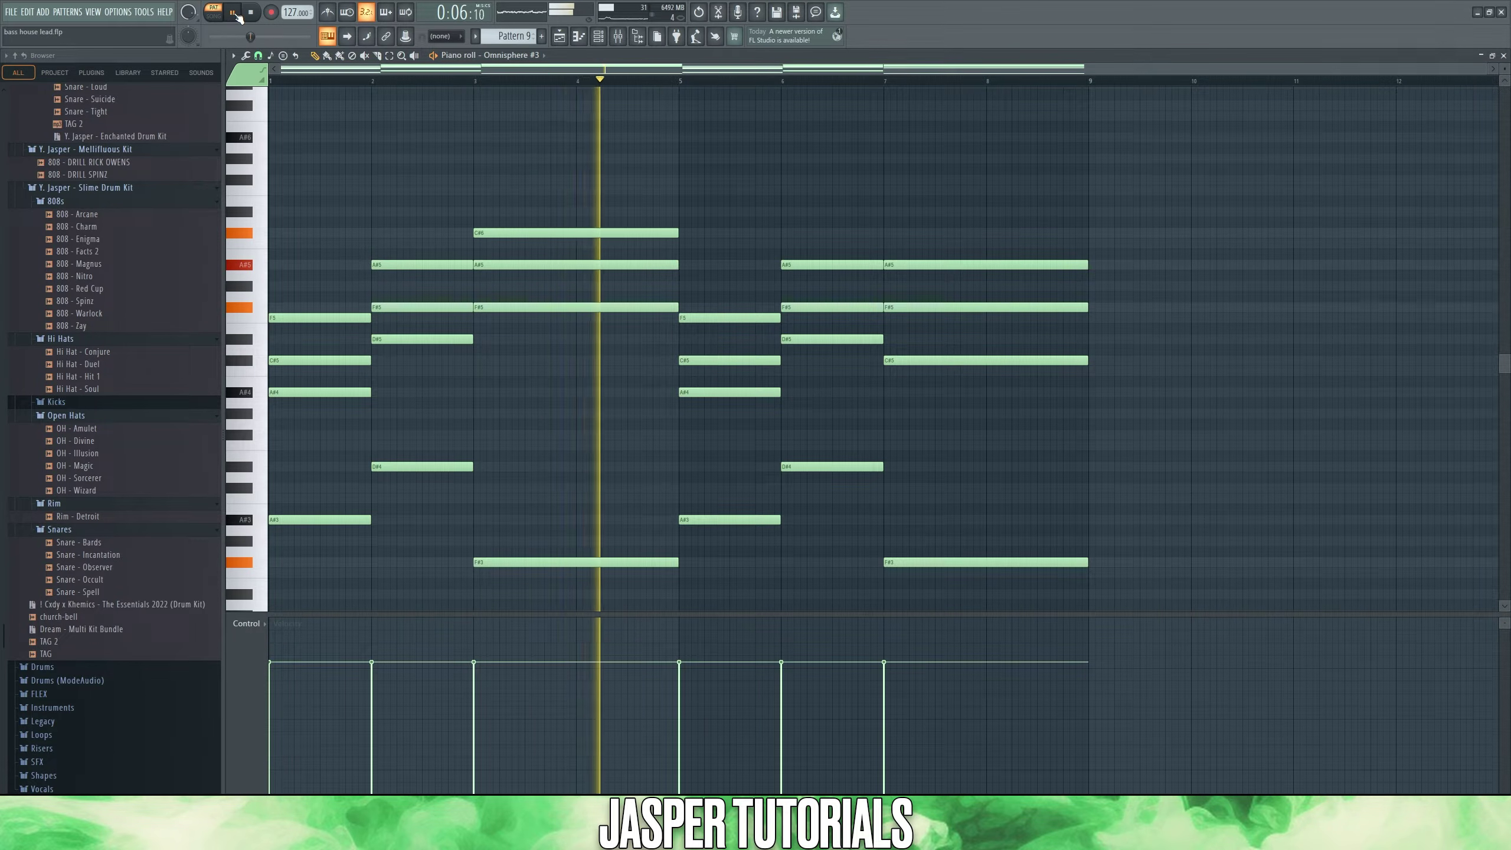
{"action": "left_click", "coordinate": [233, 13]}
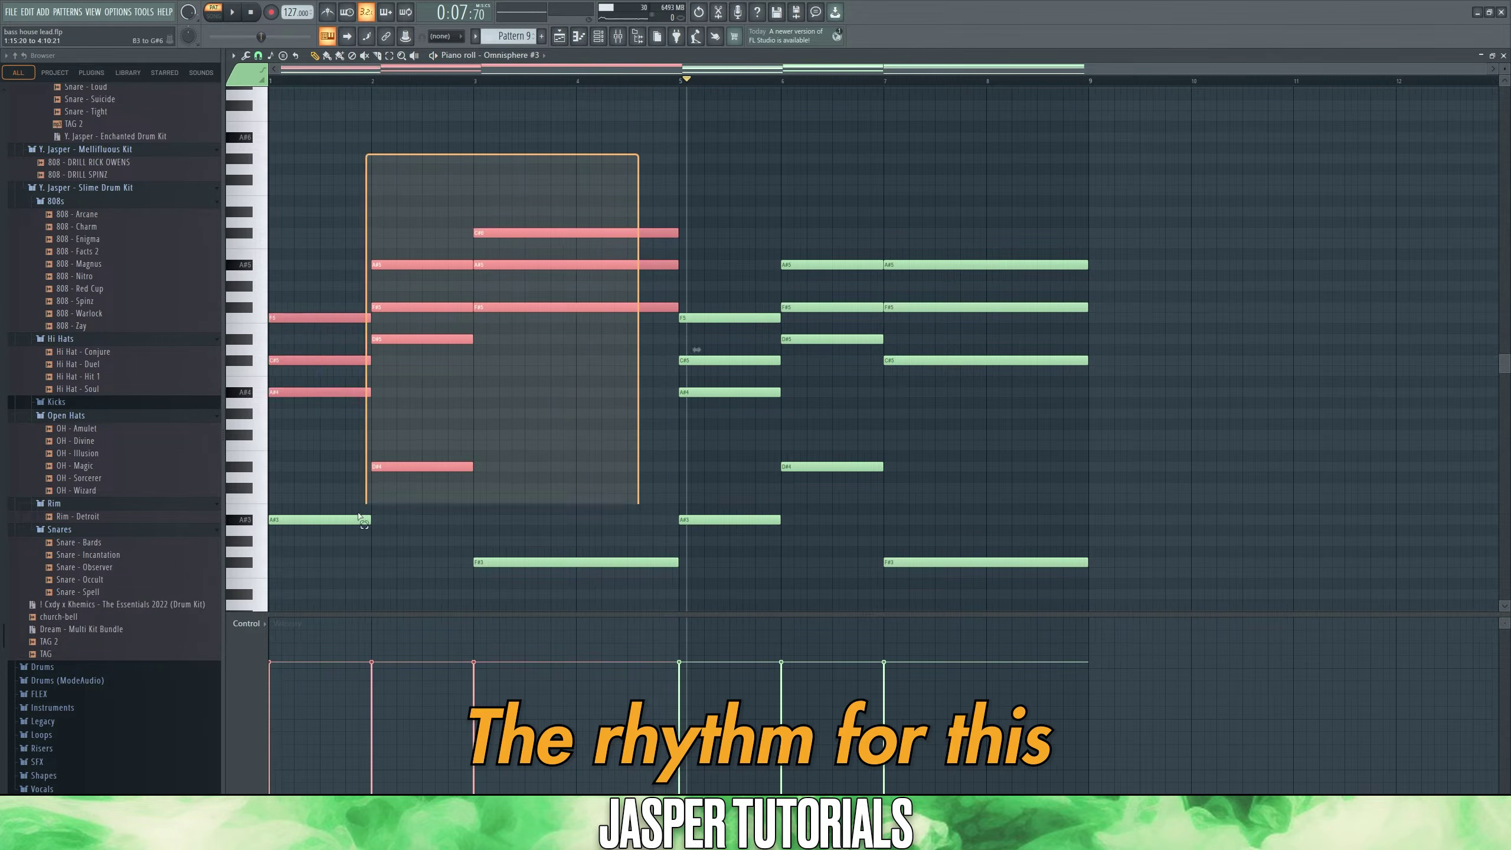
Step: Chop the chords in the first four bars of Pattern 9 into short repeated notes and play them
{"action": "scroll", "coordinate": [352, 534], "scroll_direction": "down", "scroll_amount": 3}
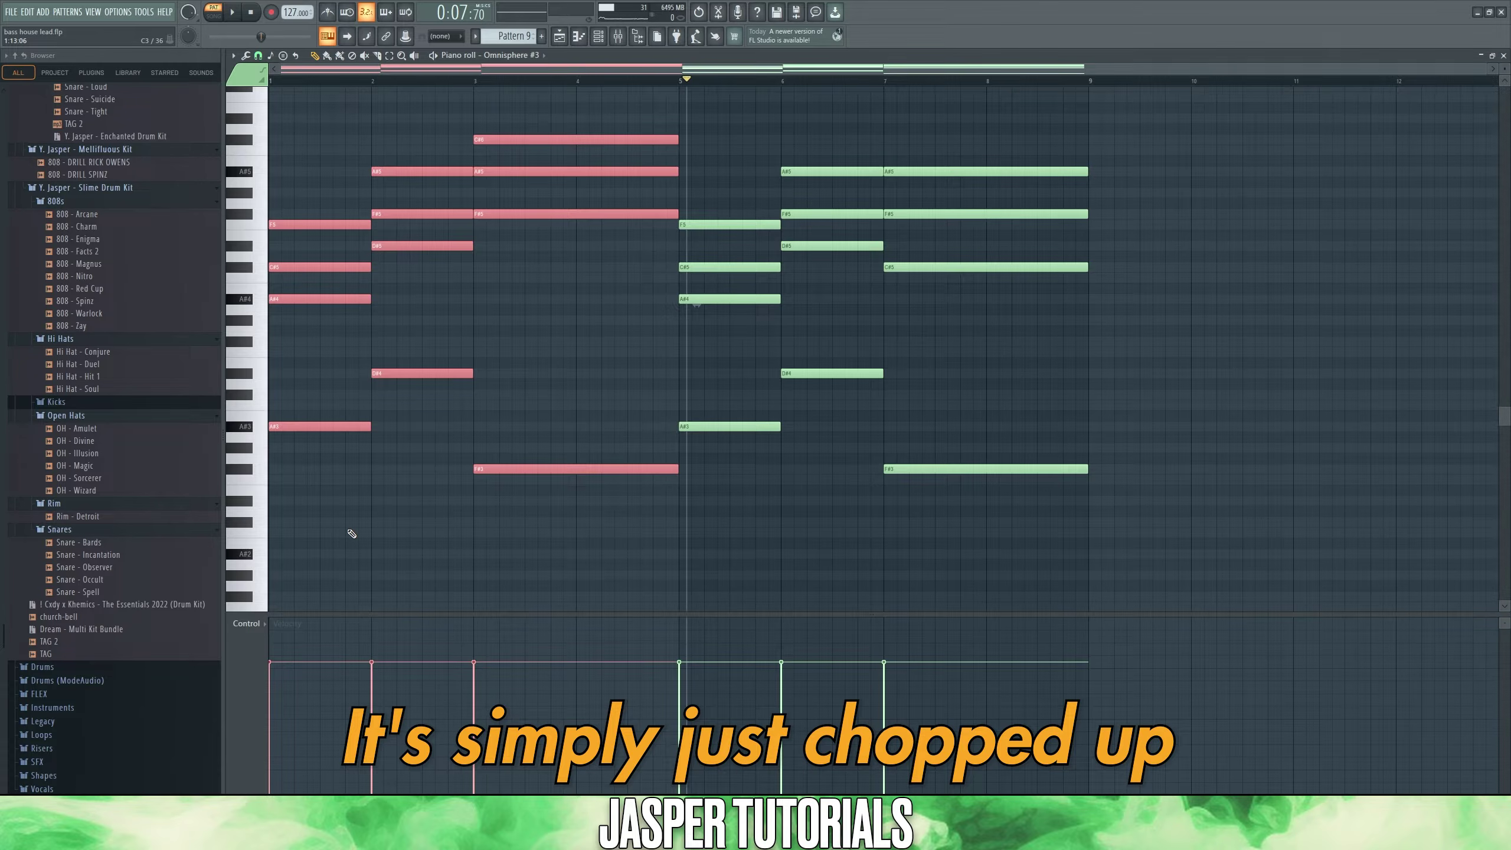
{"action": "key", "text": "ctrl+u"}
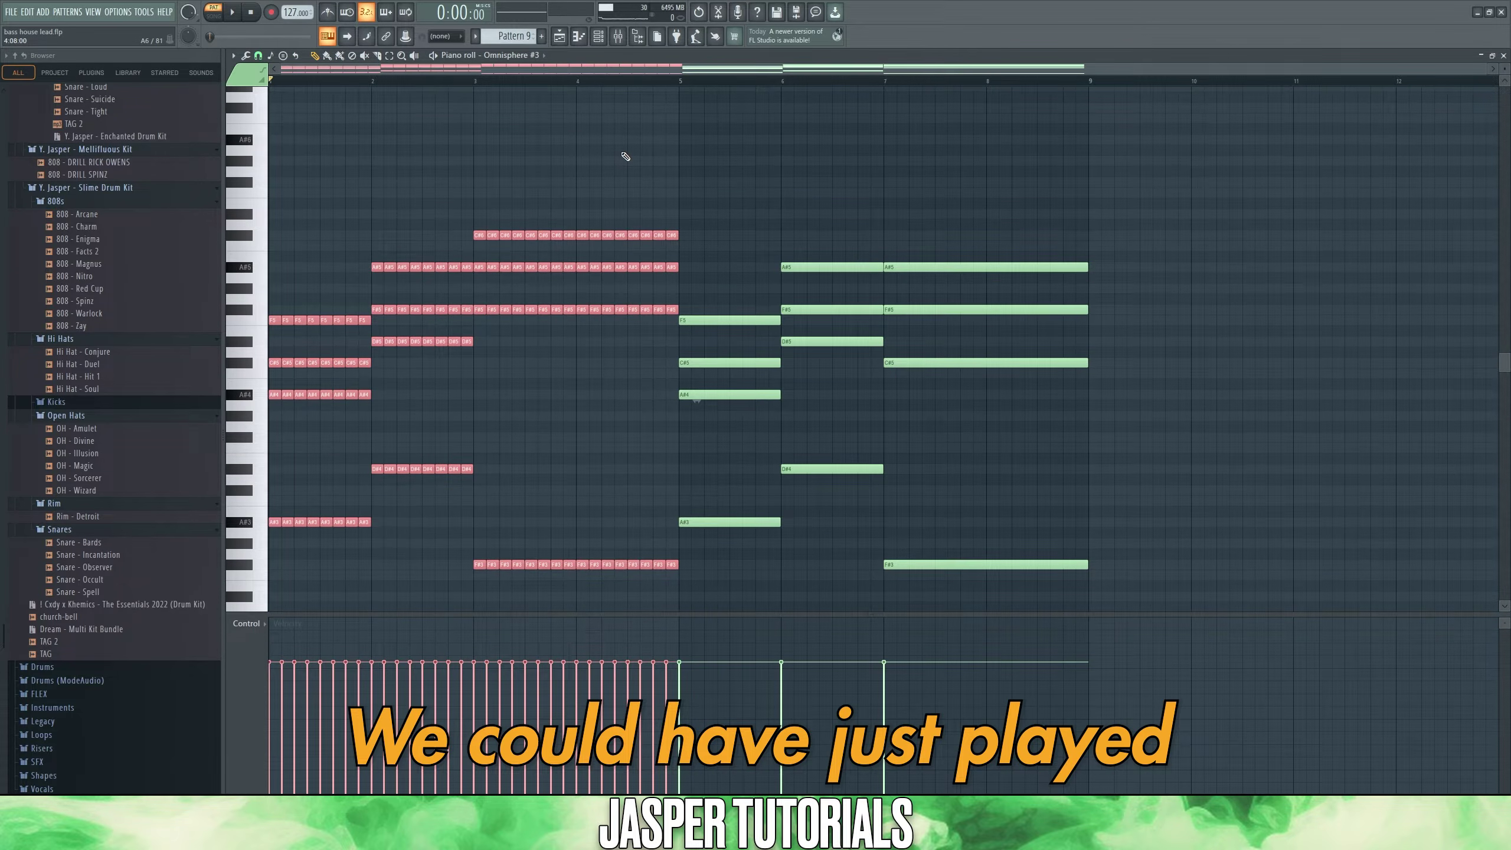
{"action": "key", "text": "space"}
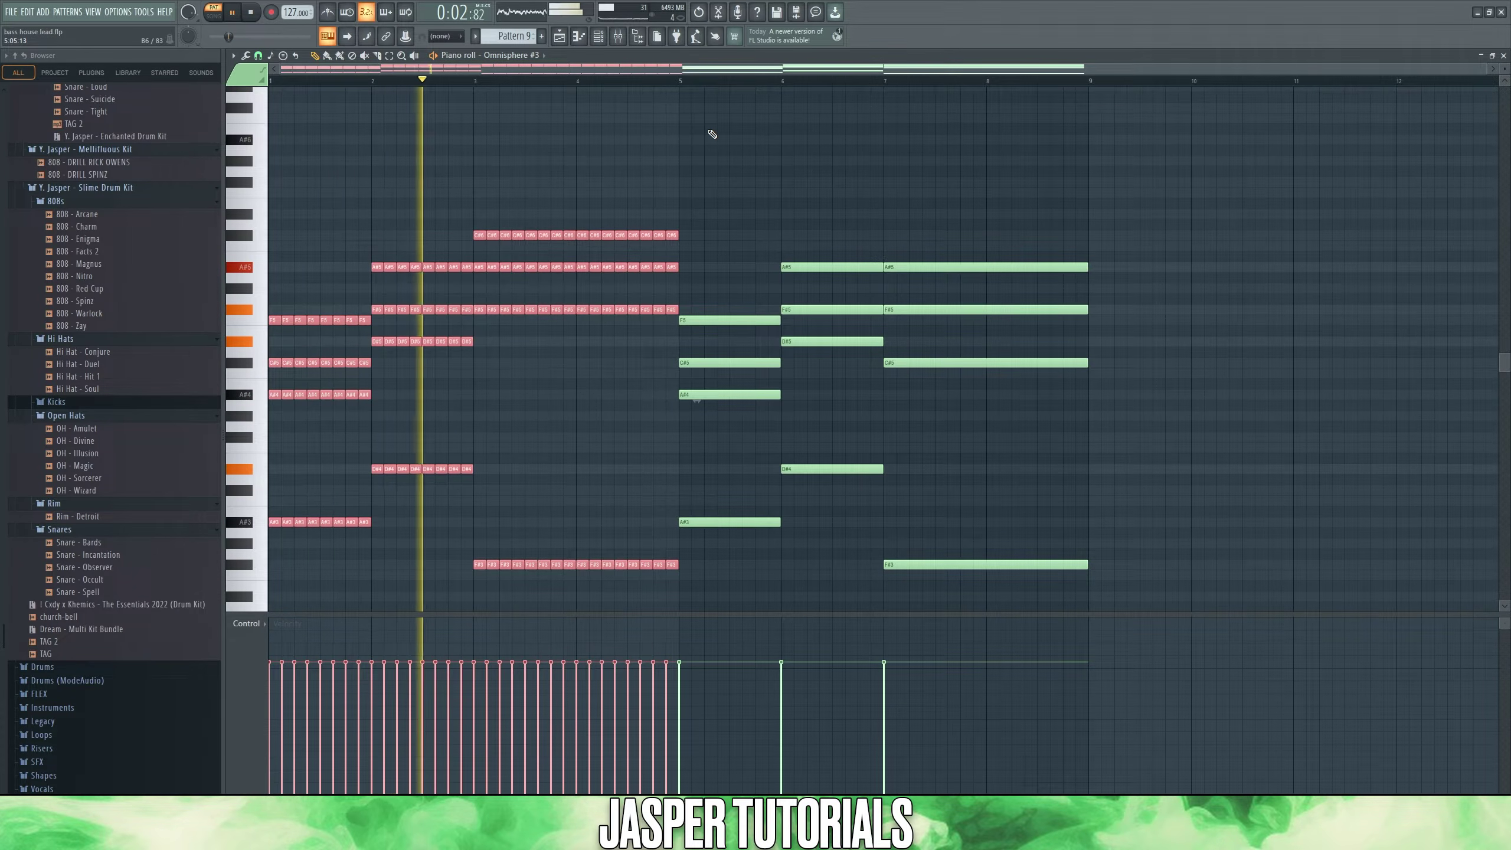
{"action": "key", "text": "space"}
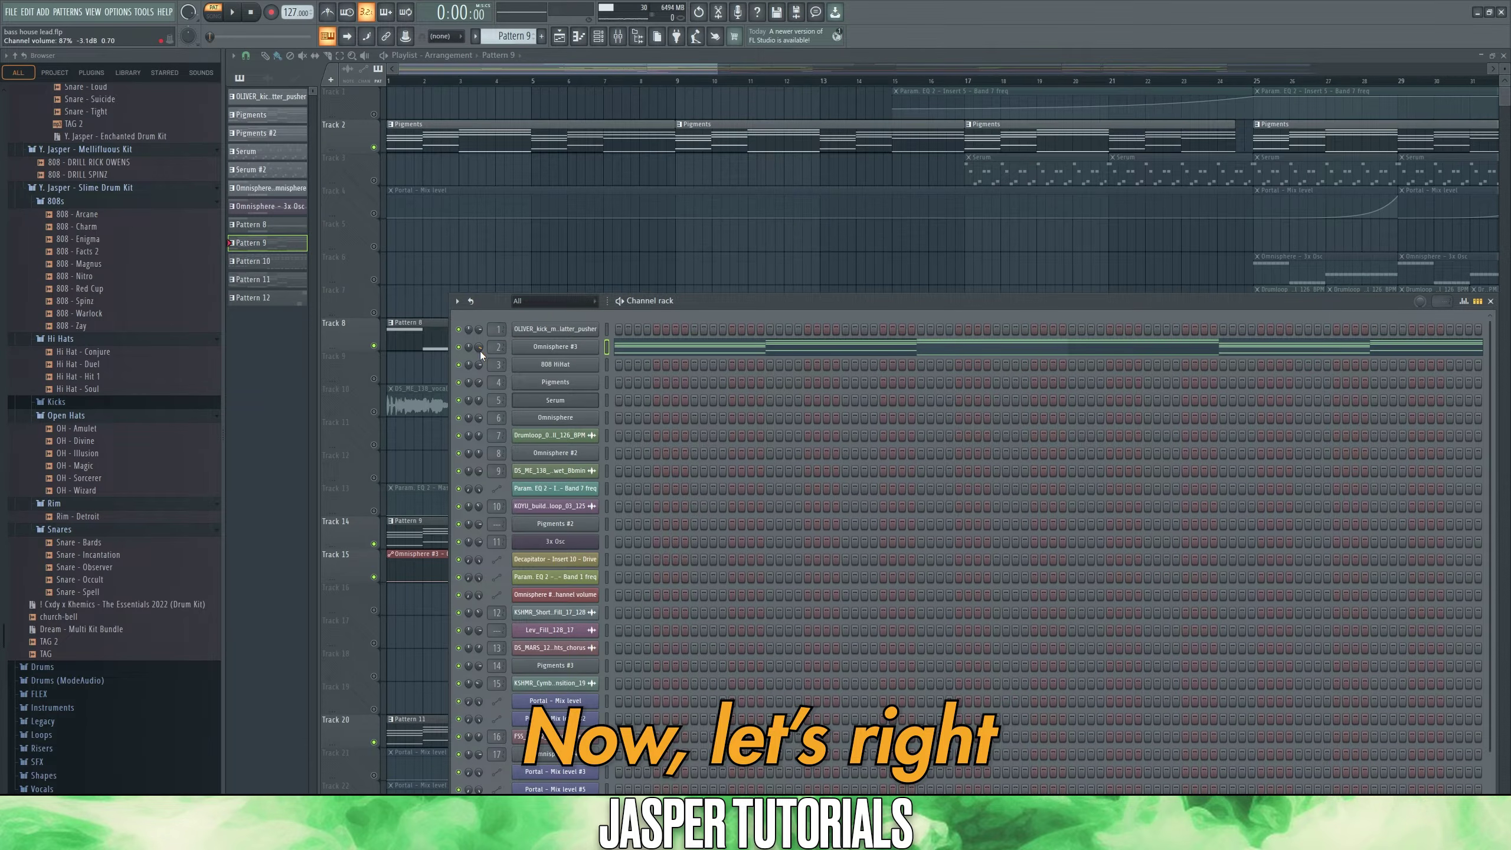
Step: Open the options of the Omnisphere #3 channel's volume control
{"action": "right_click", "coordinate": [480, 350]}
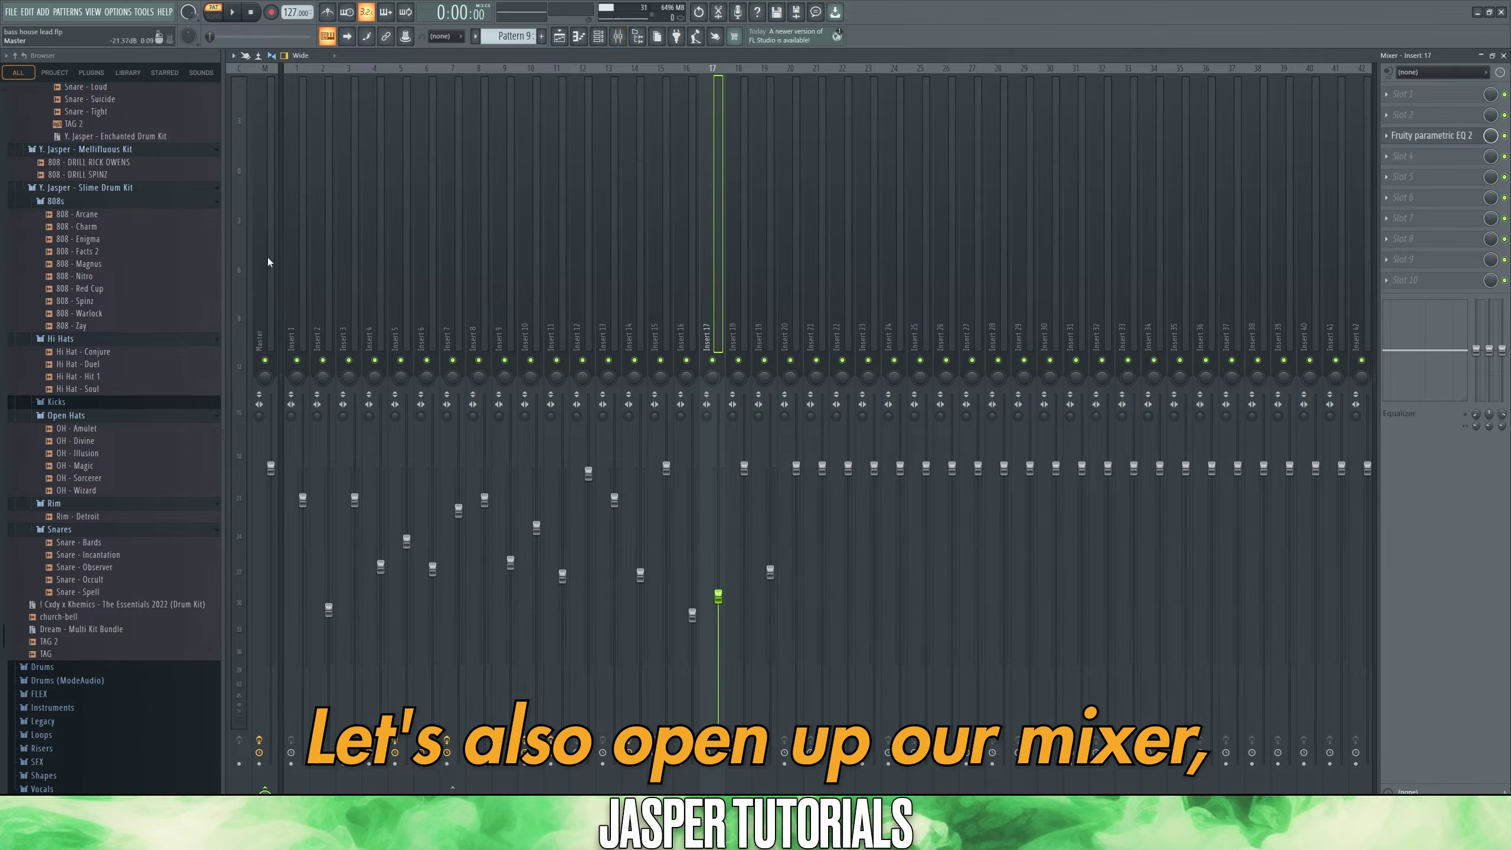
Step: Apply the 30Hz + 18kHz cut preset to Fruity parametric EQ 2 on the Master mixer track
{"action": "left_click", "coordinate": [265, 238]}
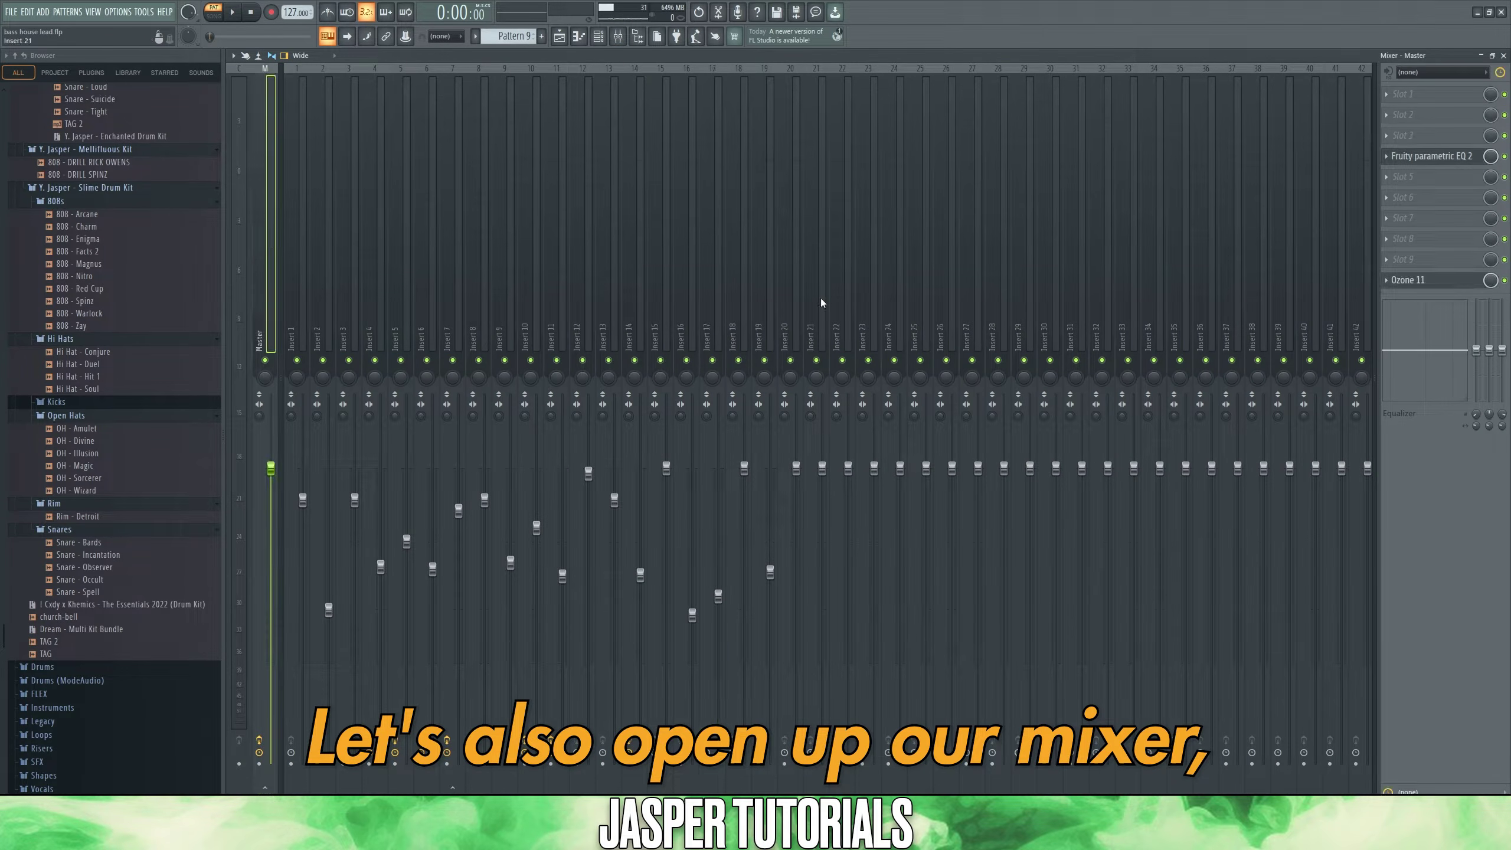
{"action": "left_click", "coordinate": [1428, 156]}
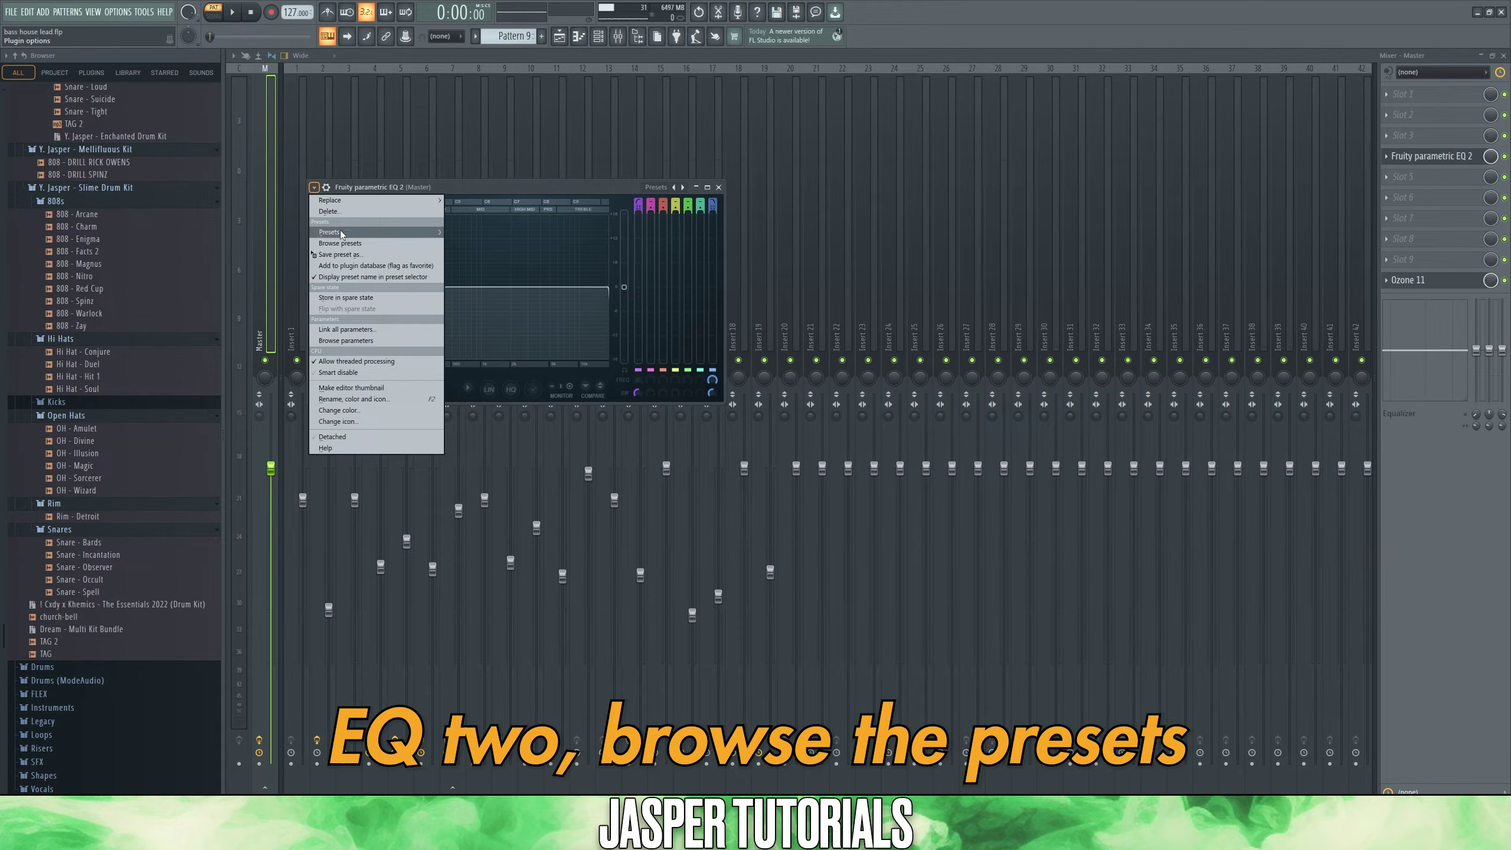
{"action": "mouse_move", "coordinate": [357, 232]}
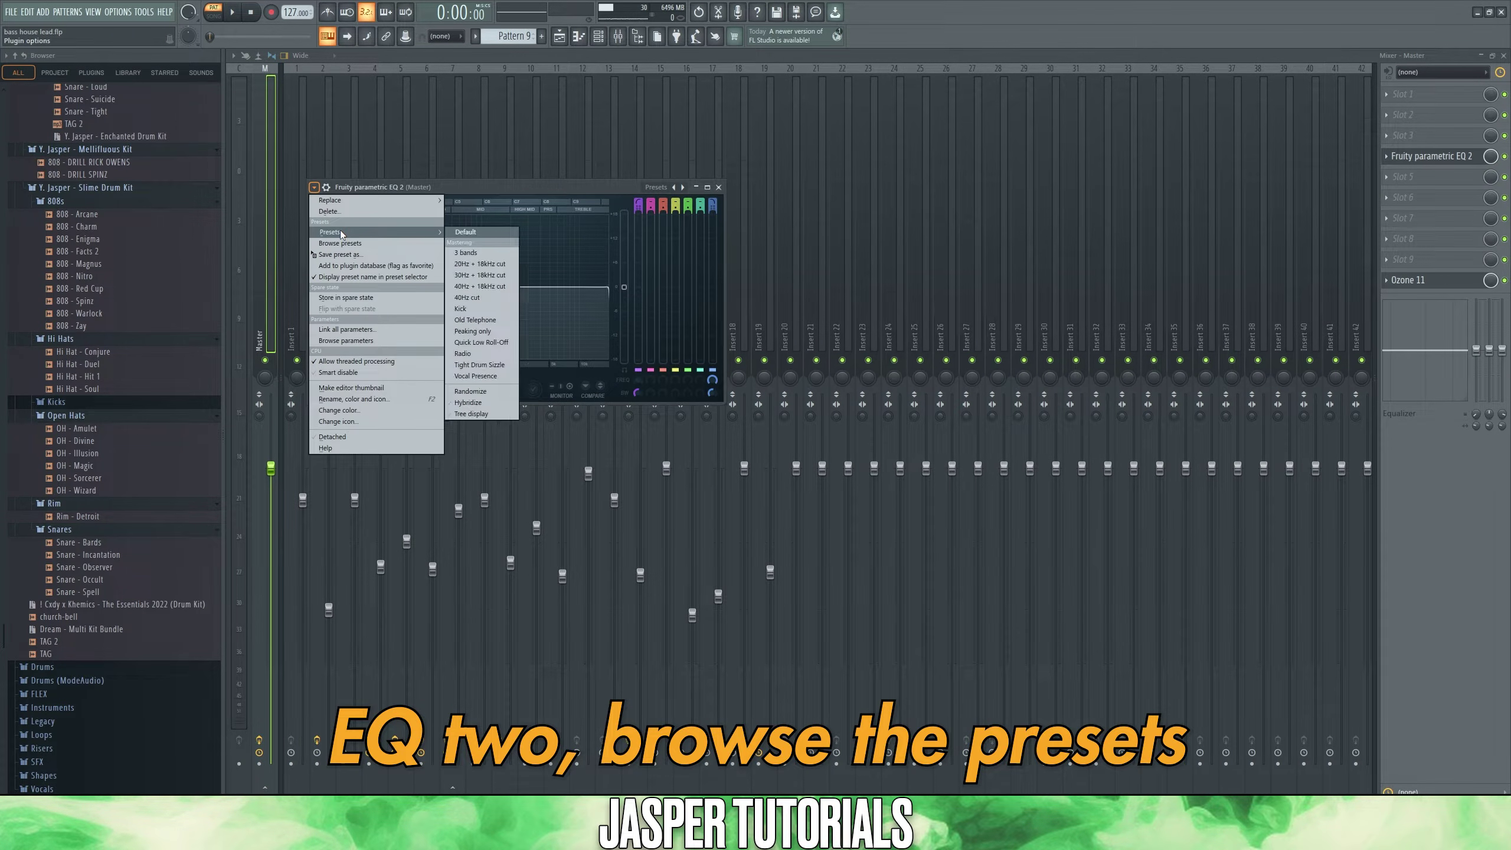
{"action": "left_click", "coordinate": [487, 278]}
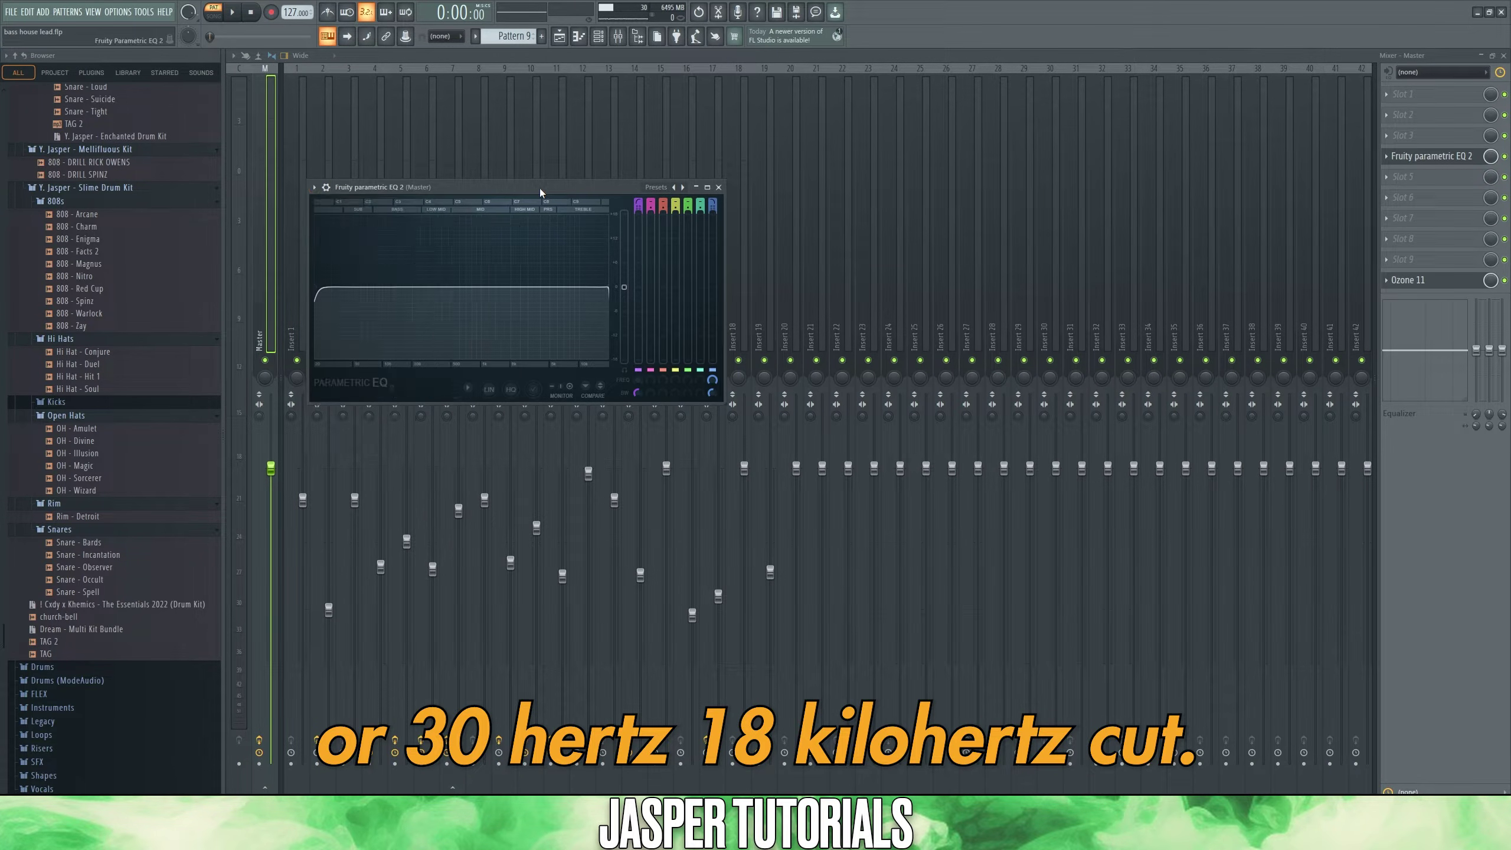
Step: Create an automation clip for the band 1 frequency of the master EQ and play the arrangement with it
{"action": "right_click", "coordinate": [638, 384]}
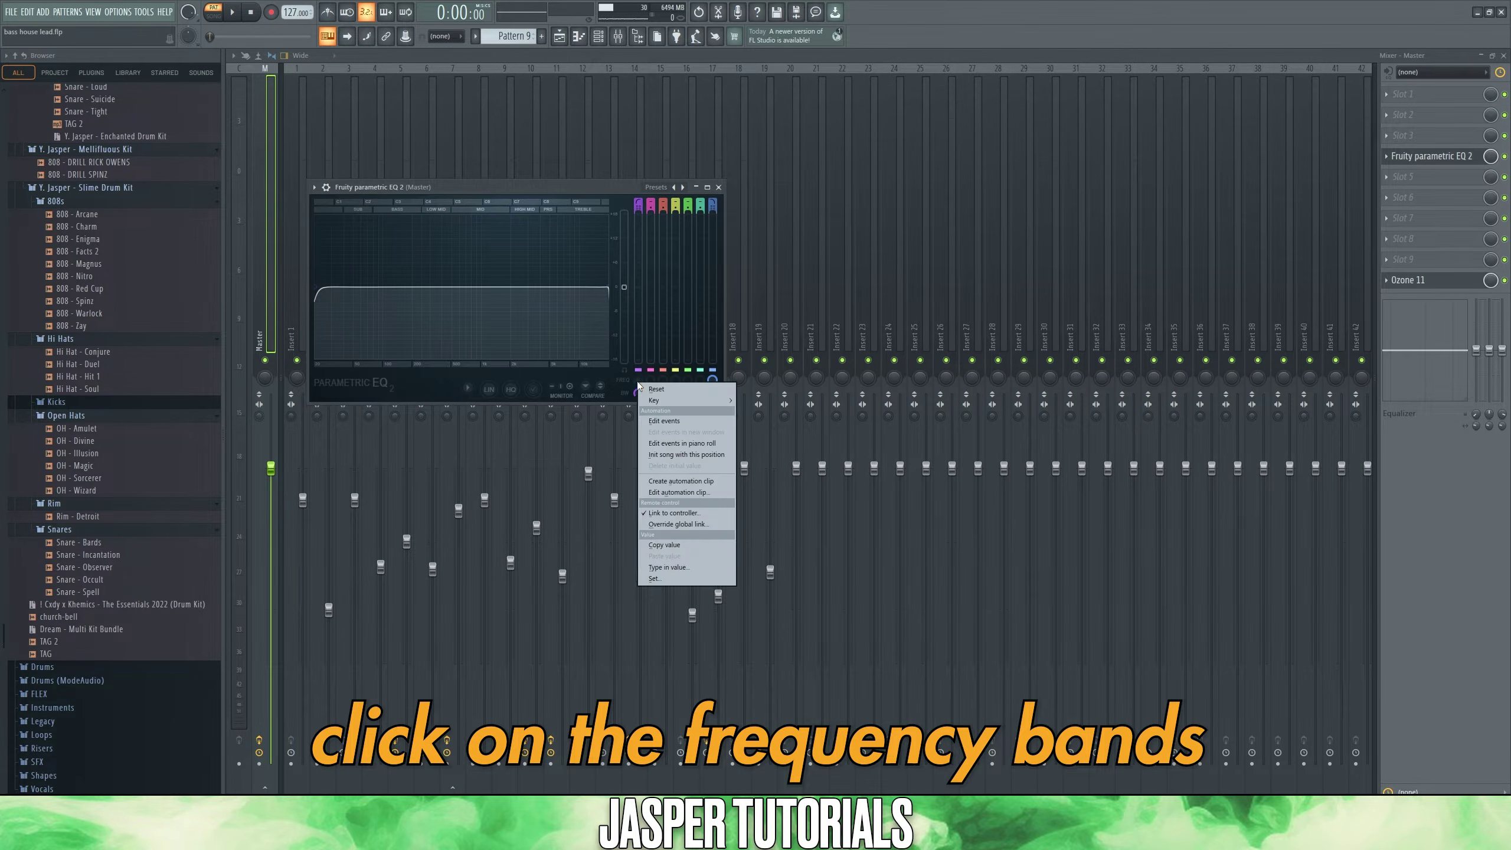
{"action": "left_click", "coordinate": [680, 480]}
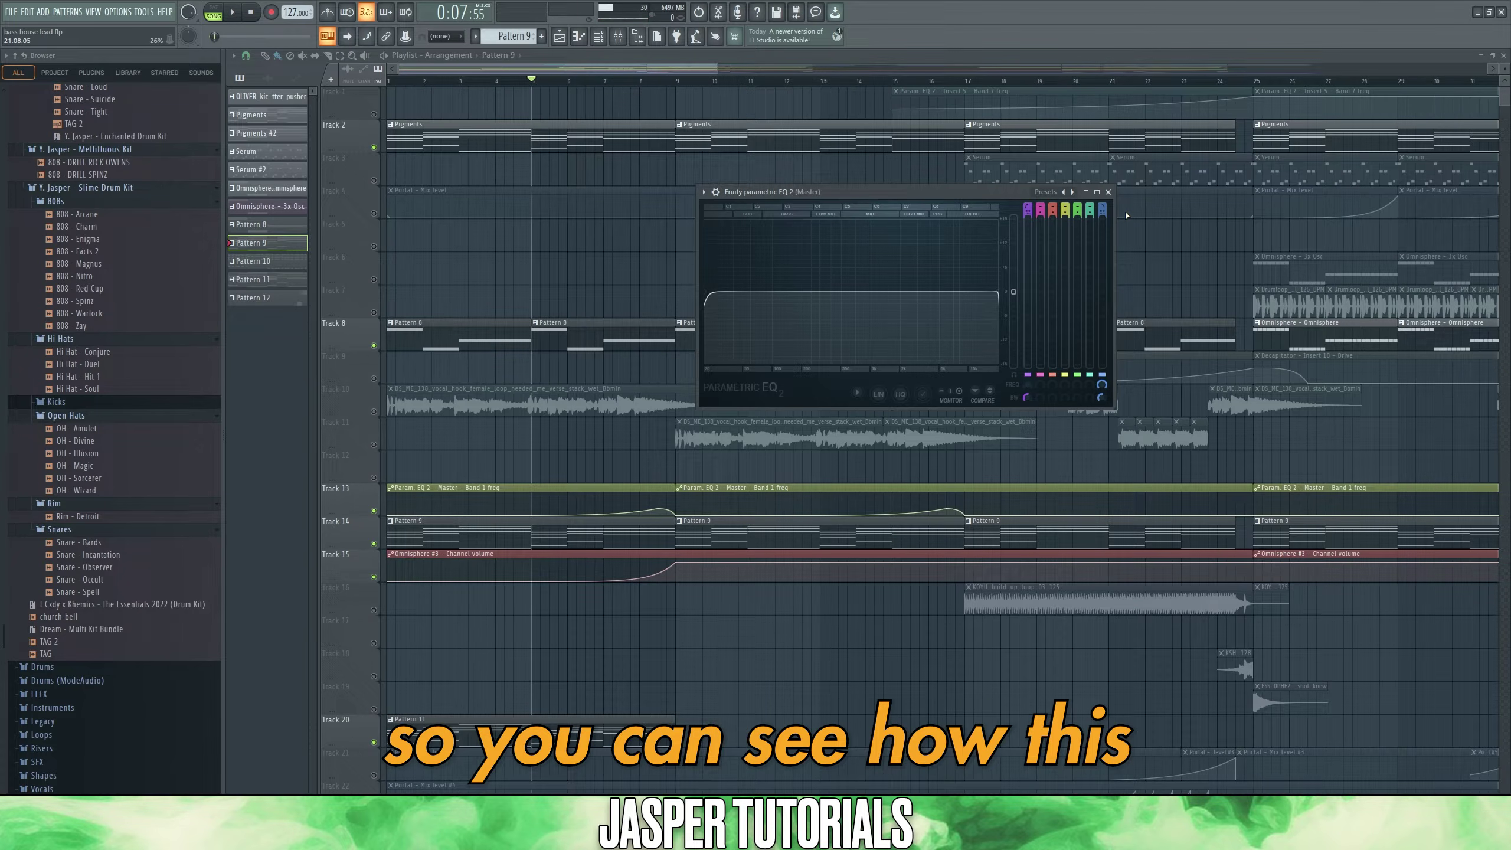
{"action": "key", "text": "space"}
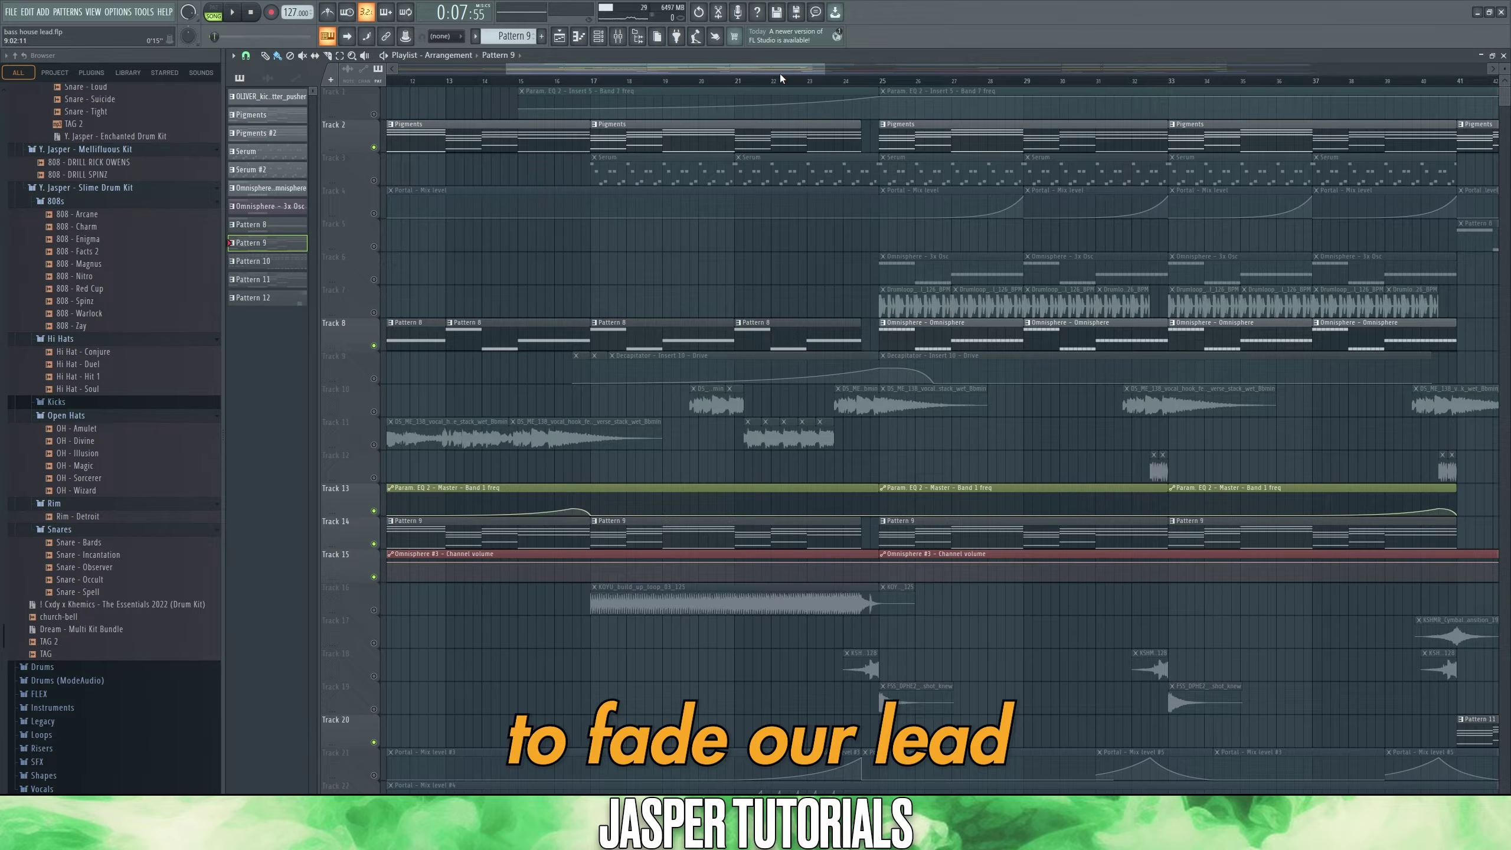
Step: Audition the build-up loop on Track 16 and inspect the Decapitator on mixer Insert 10 that drives it
{"action": "left_click", "coordinate": [645, 601]}
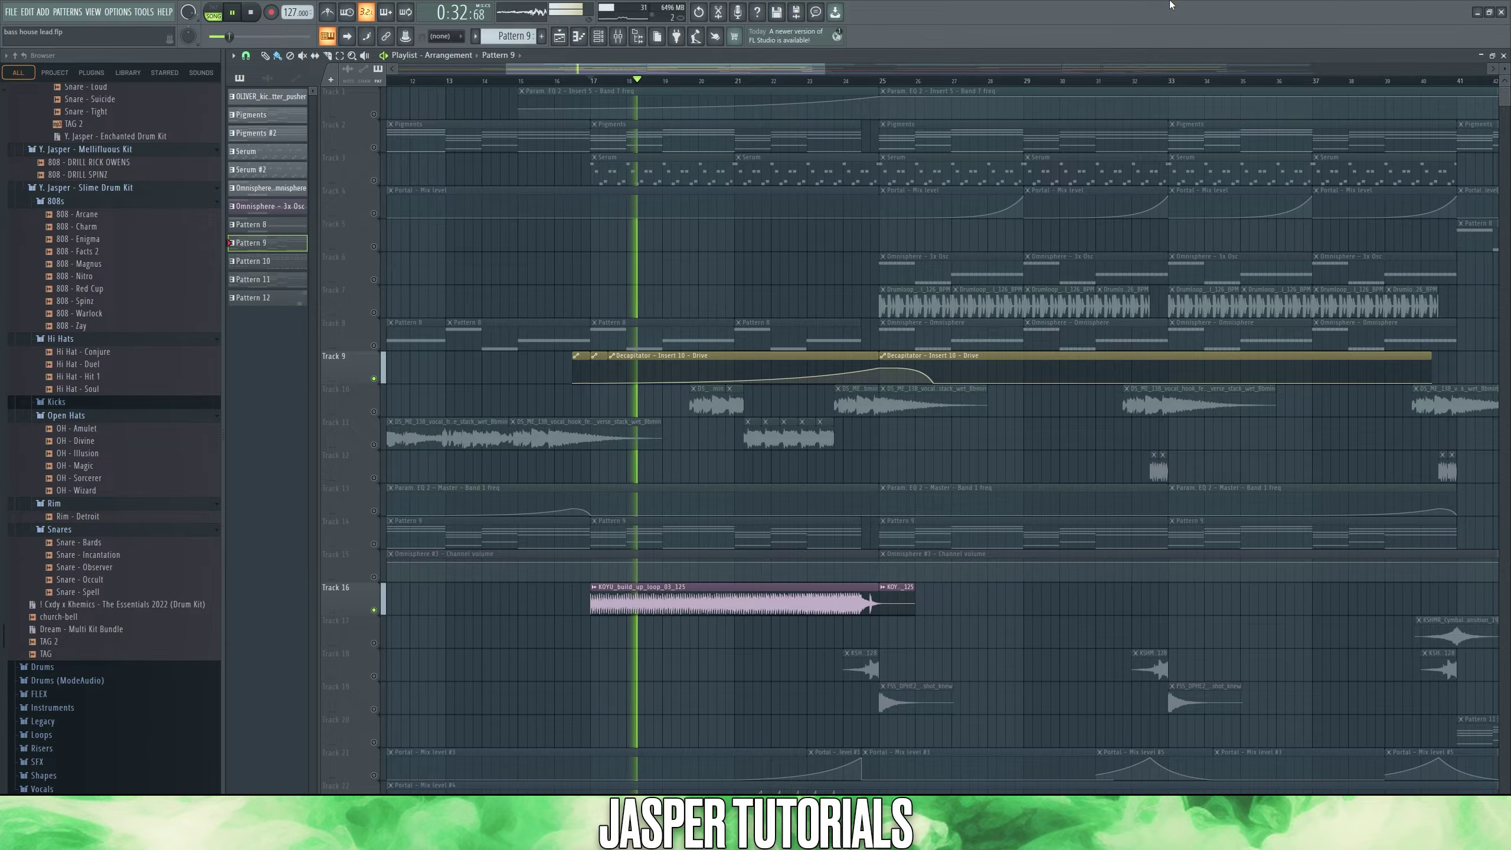
{"action": "key", "text": "space"}
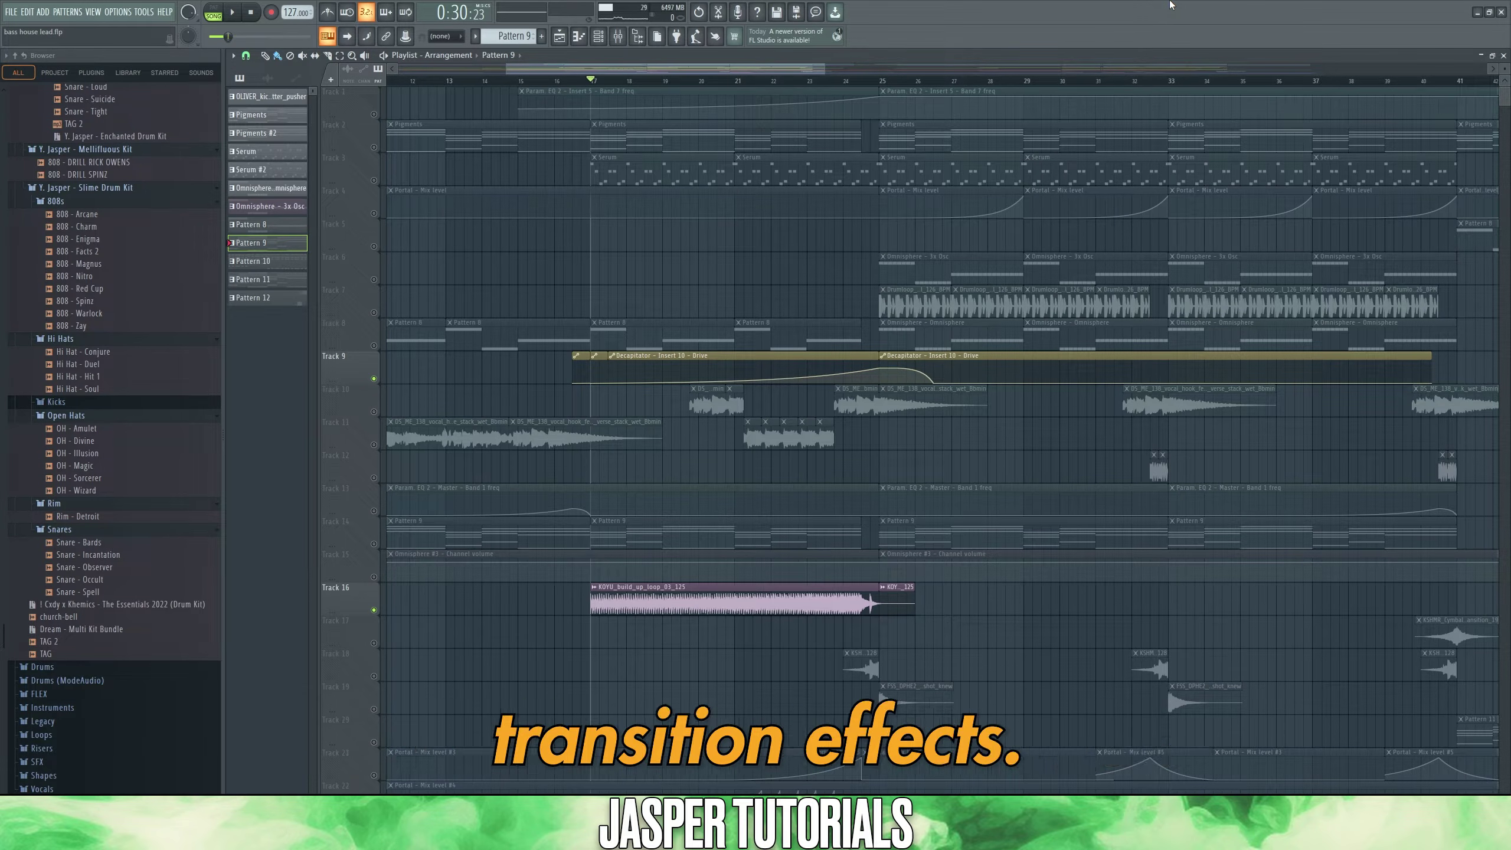
{"action": "key", "text": "F9"}
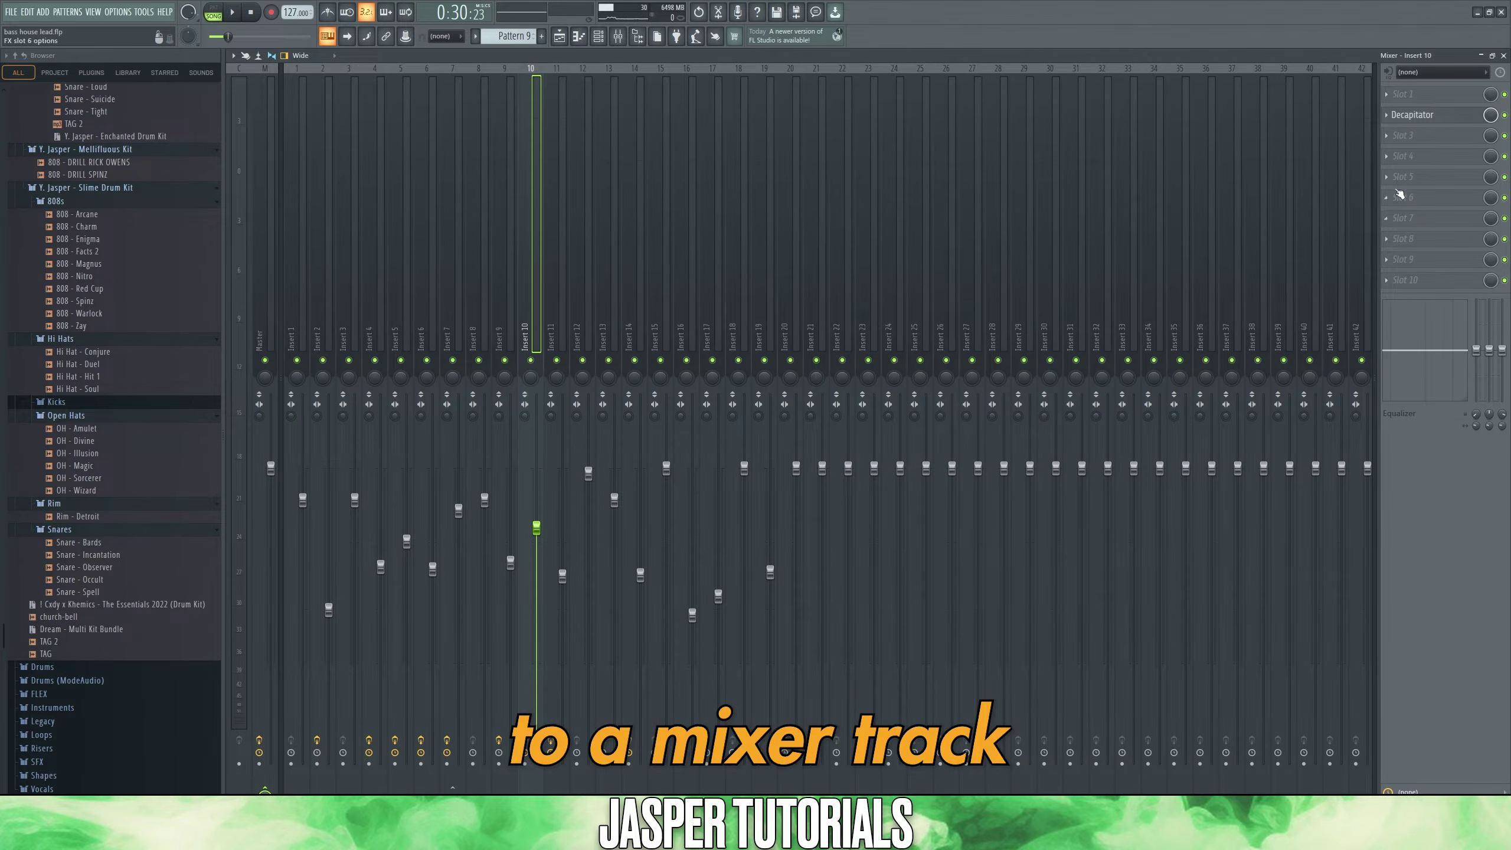
{"action": "left_click", "coordinate": [1425, 121]}
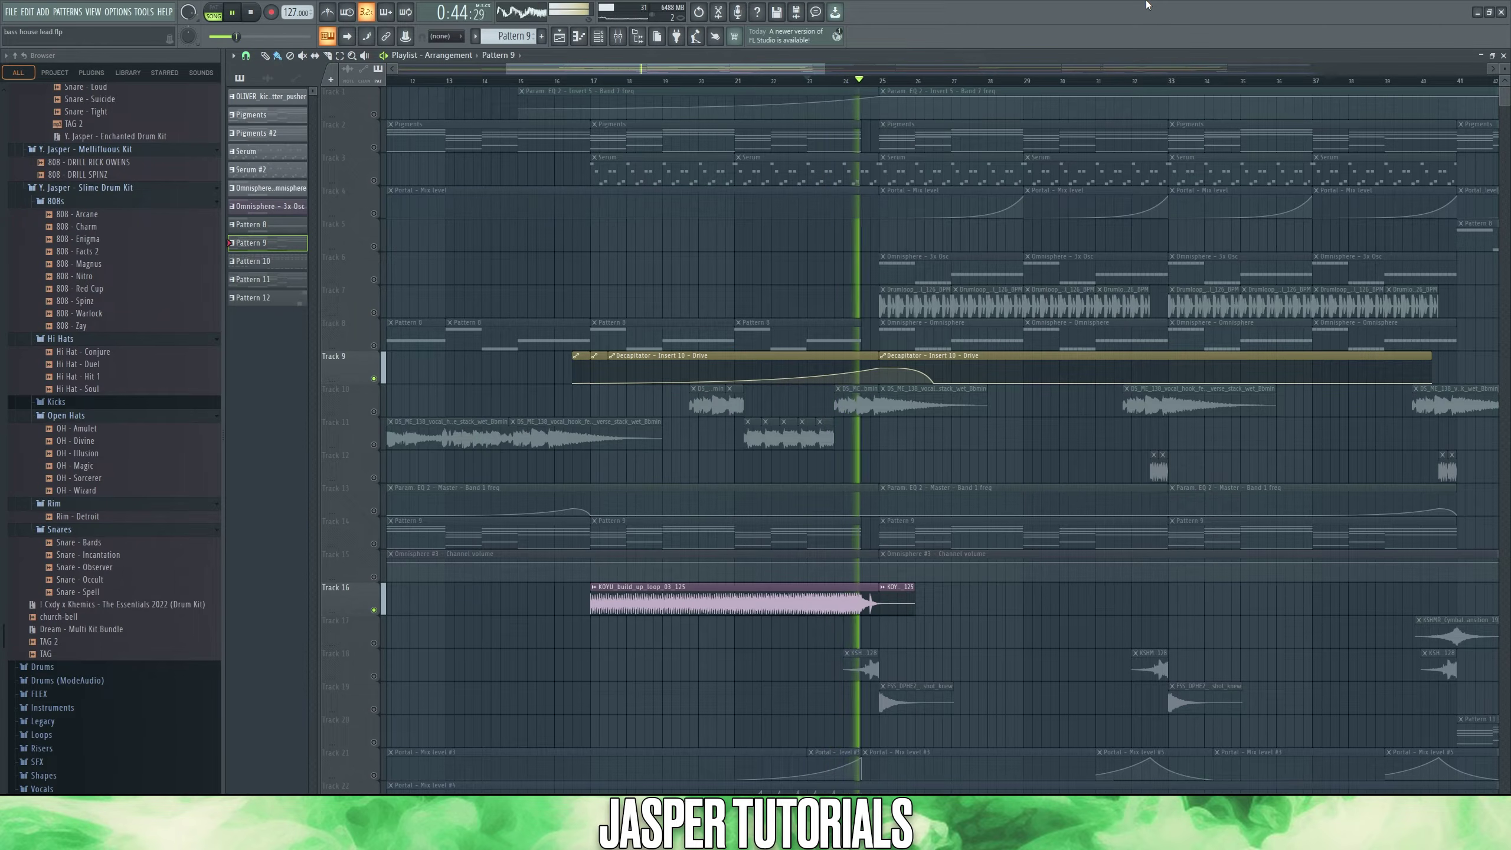
{"action": "key", "text": "space"}
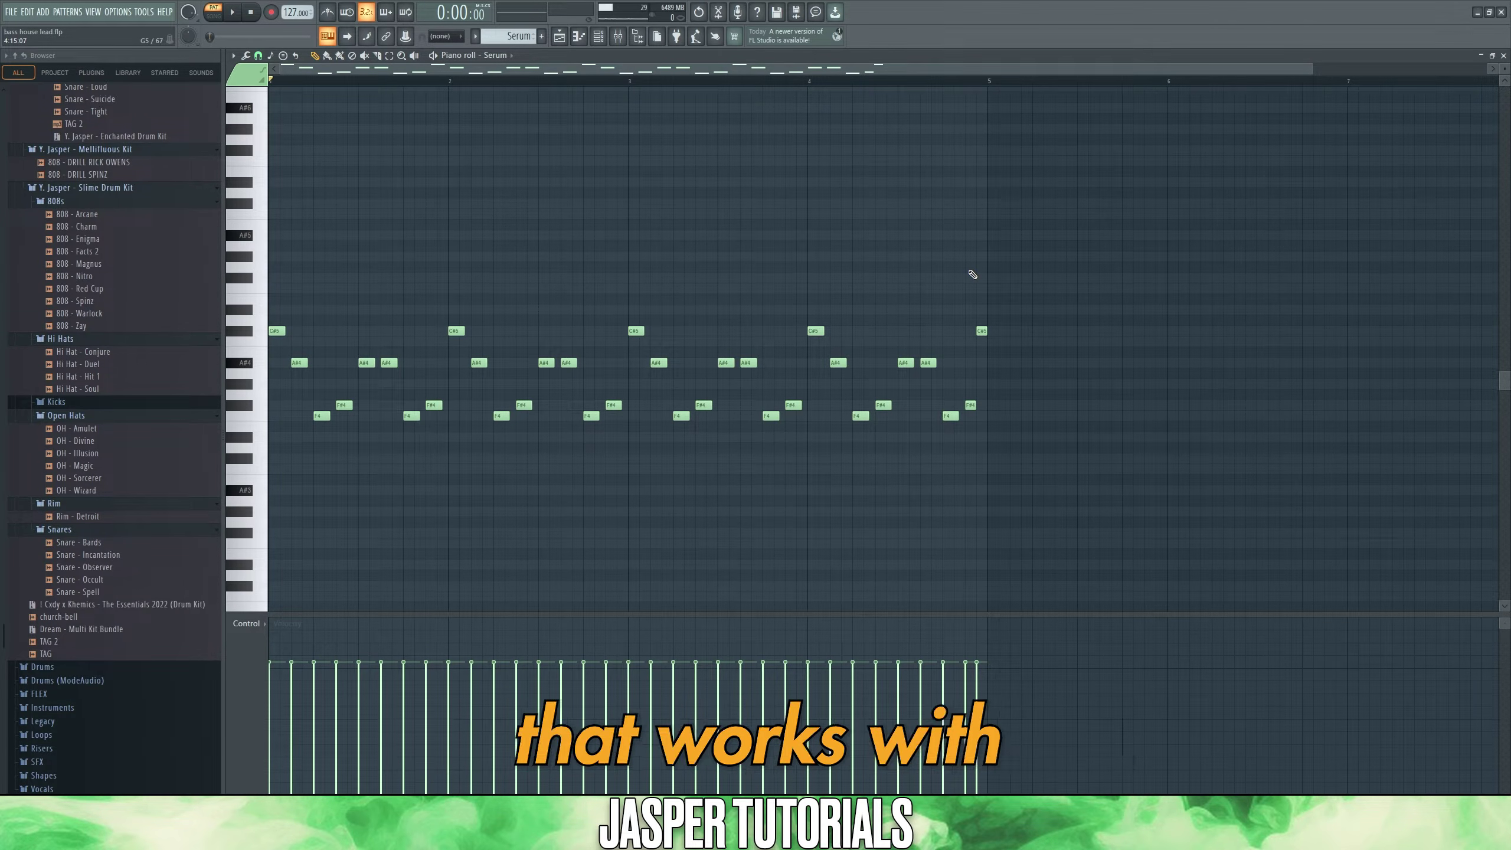
Step: Play the Serum lead and examine the Fruity parametric EQ 2, Decapitator and Portal effects on its mixer track, Insert 5
{"action": "key", "text": "l"}
{"action": "key", "text": "space"}
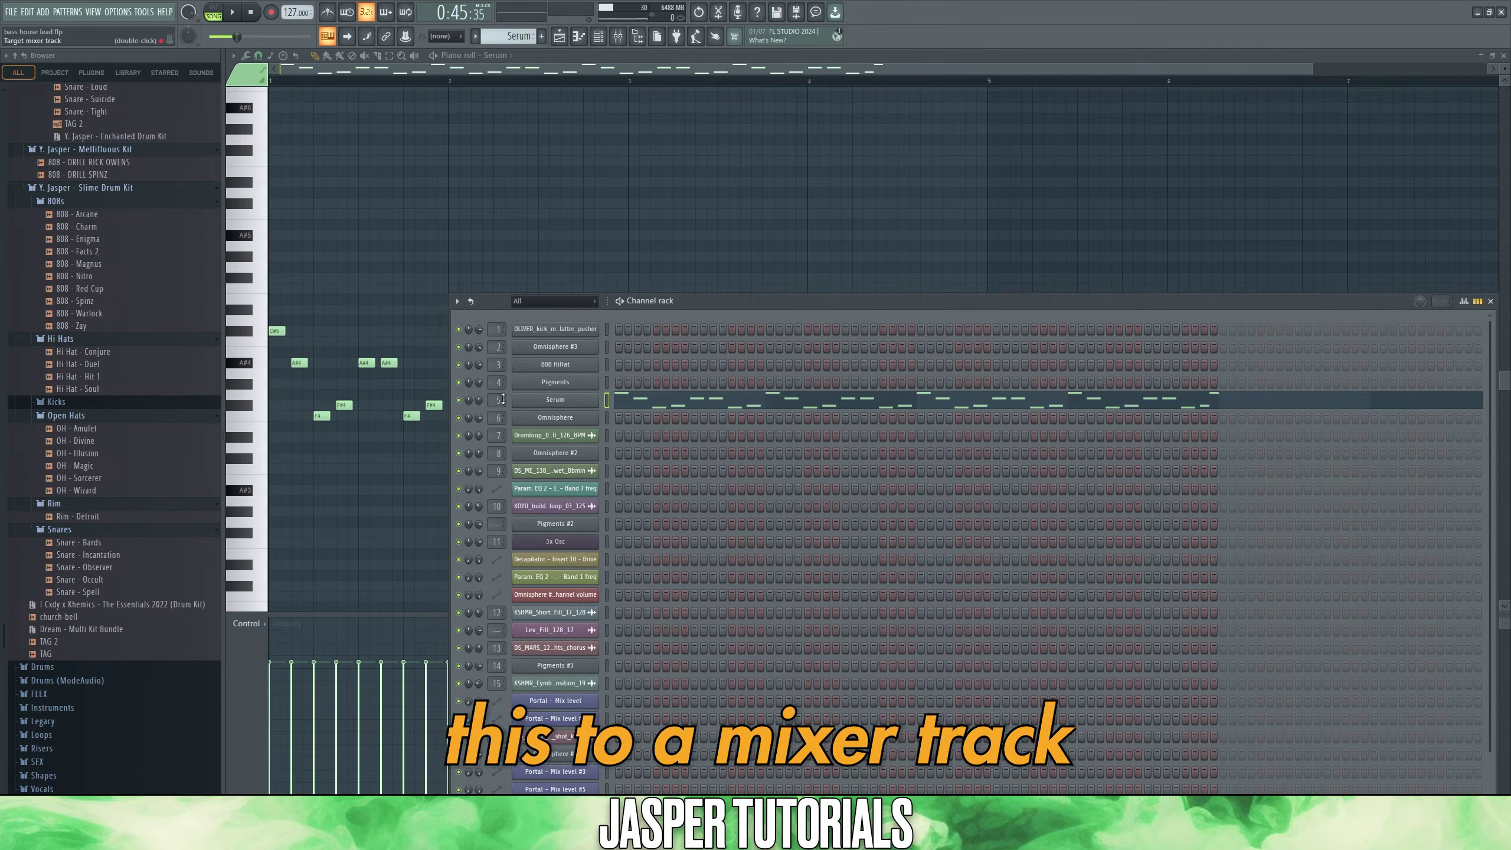
{"action": "left_click", "coordinate": [618, 36]}
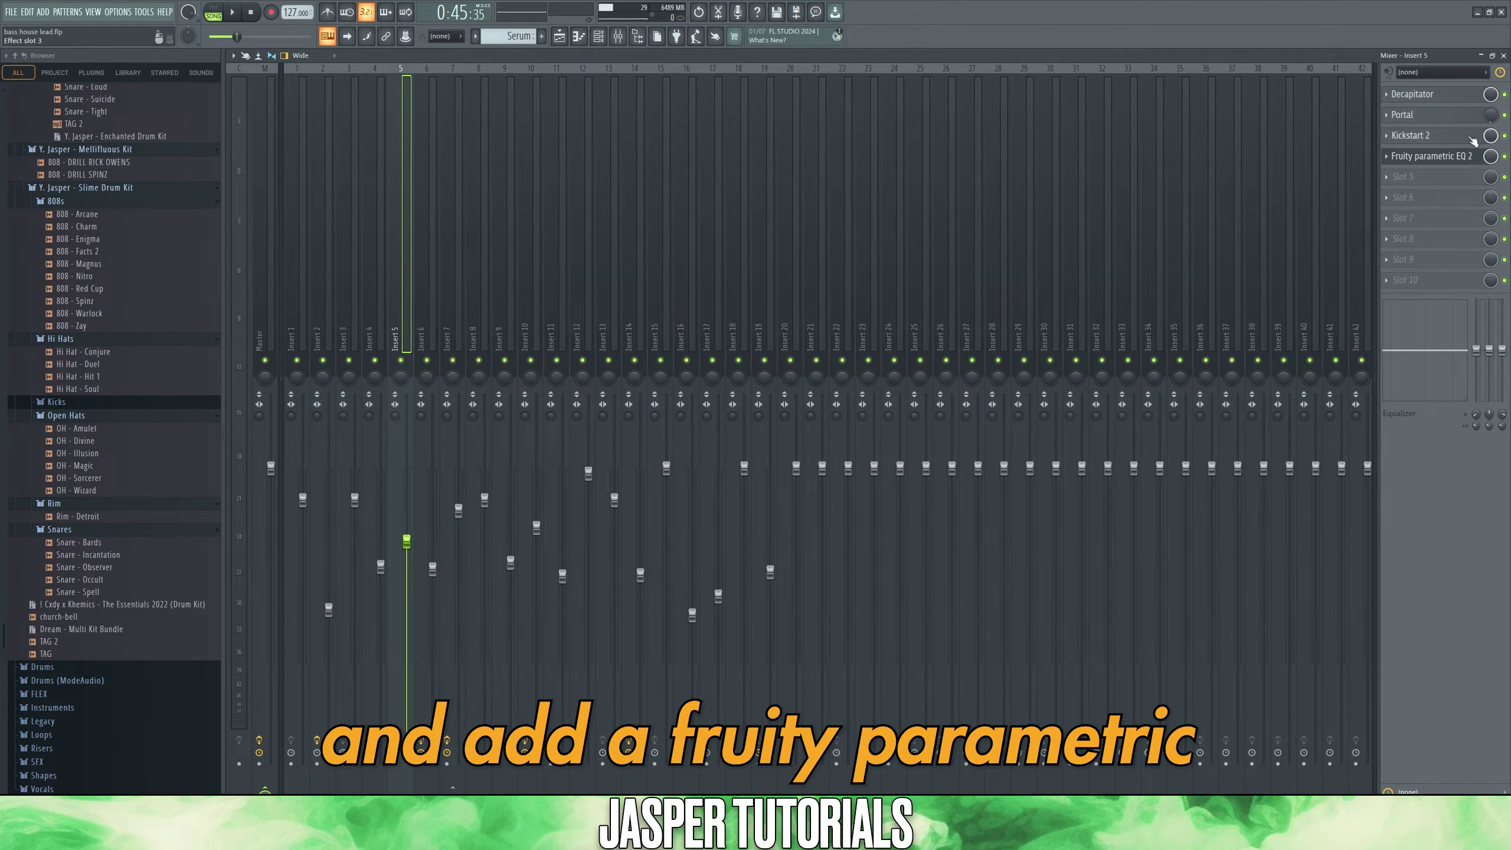
{"action": "left_click", "coordinate": [1434, 157]}
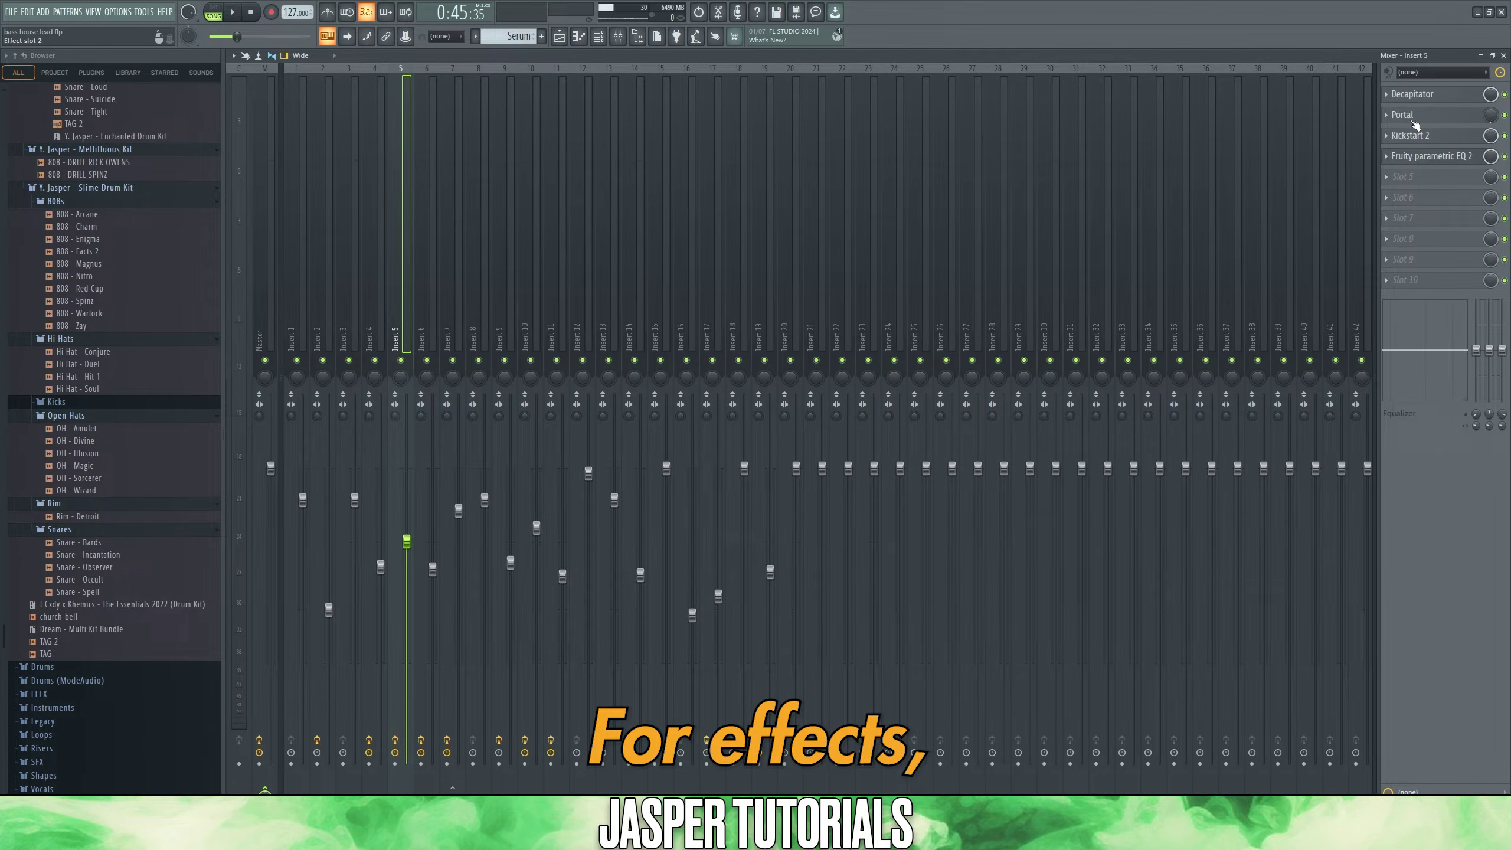
{"action": "left_click", "coordinate": [1423, 96]}
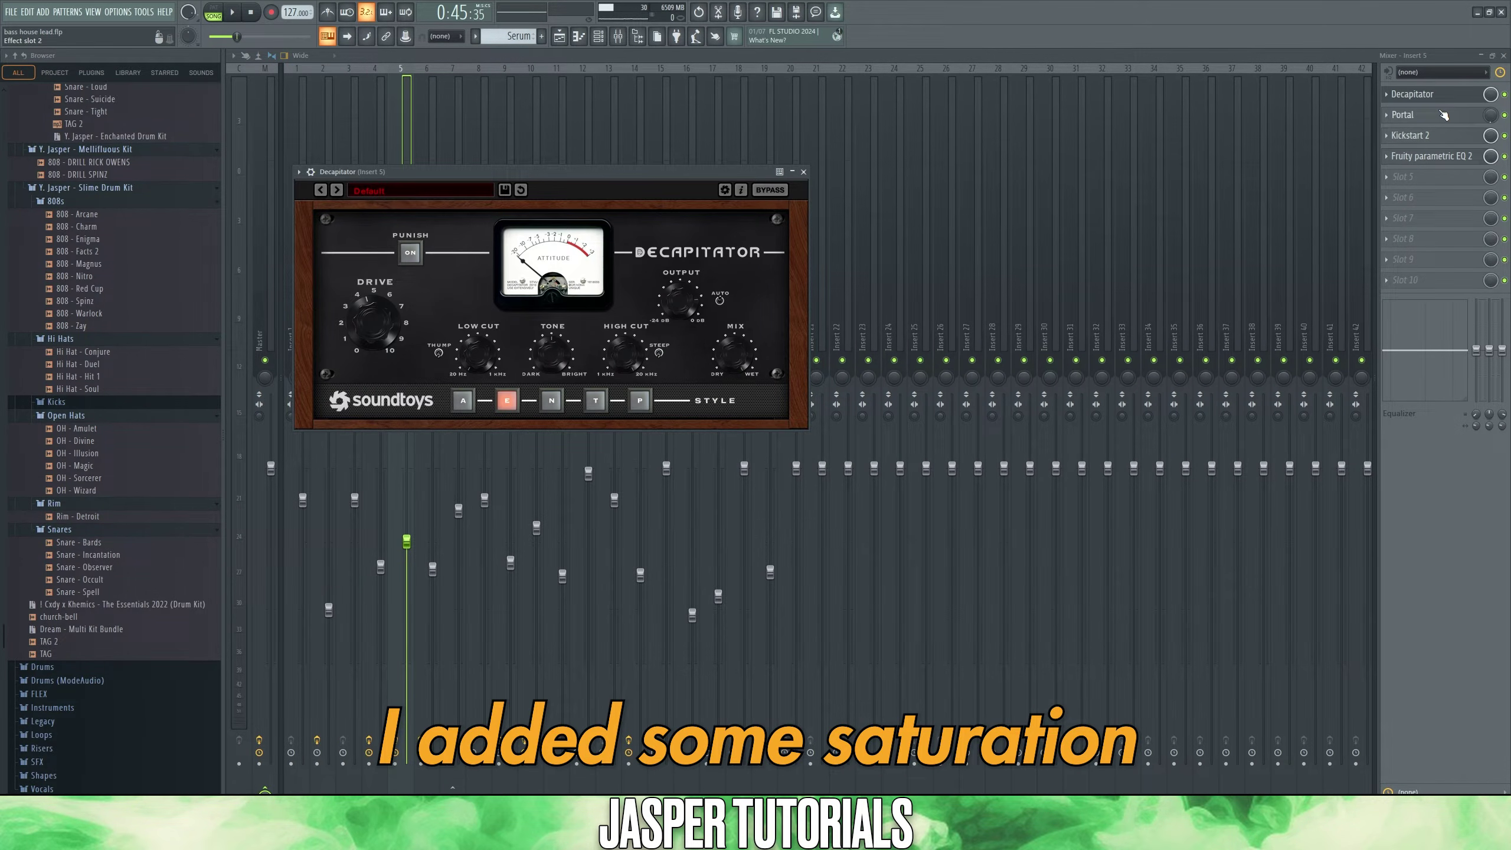
{"action": "left_click", "coordinate": [1444, 114]}
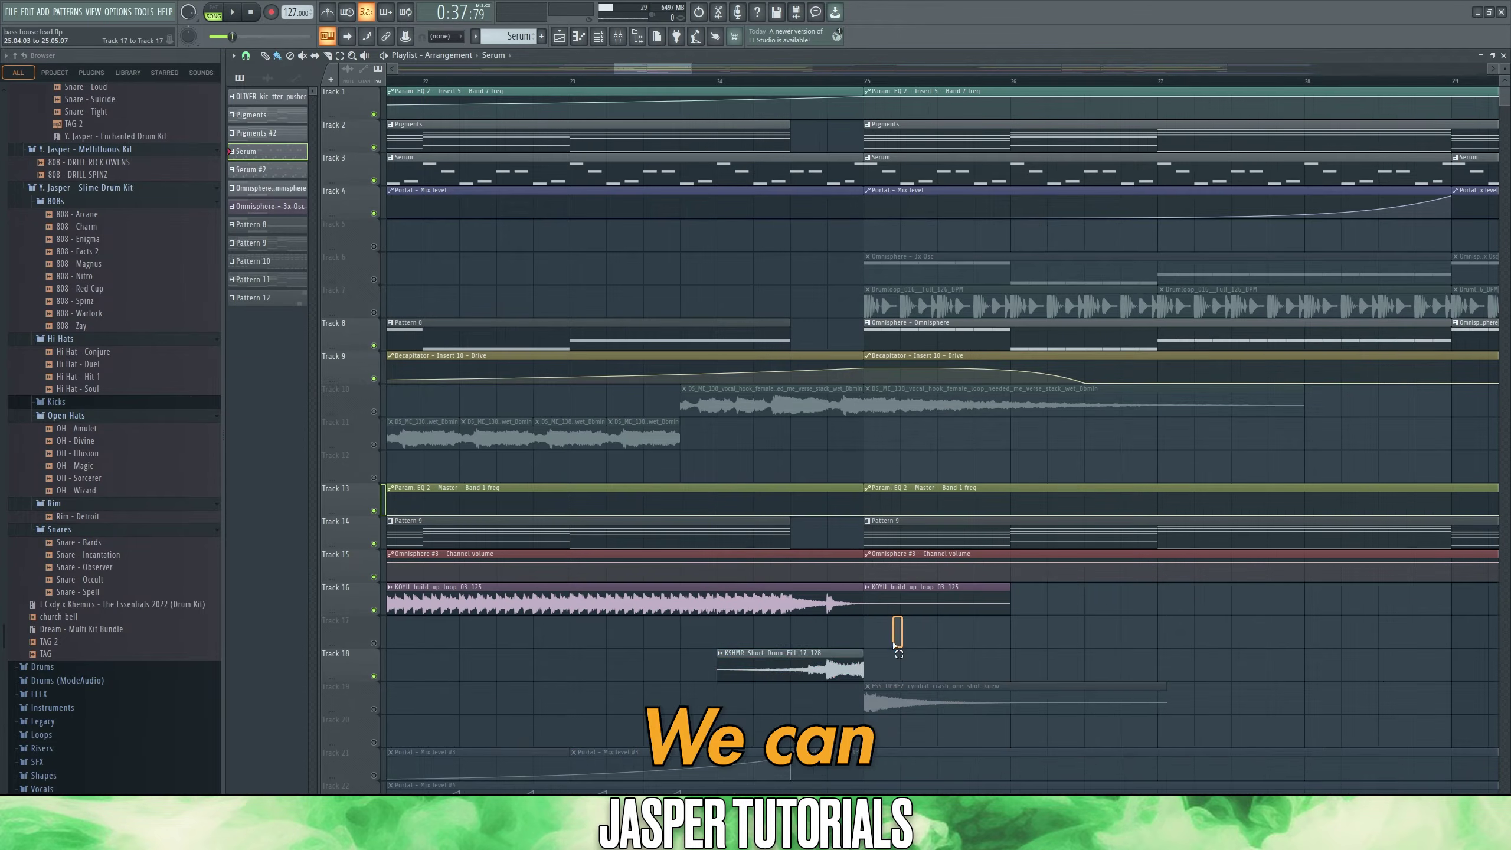
Step: Play the build-up from bar 17 into the Track 18 drum fill while watching the EQ sweep on Insert 5
{"action": "left_click", "coordinate": [772, 674]}
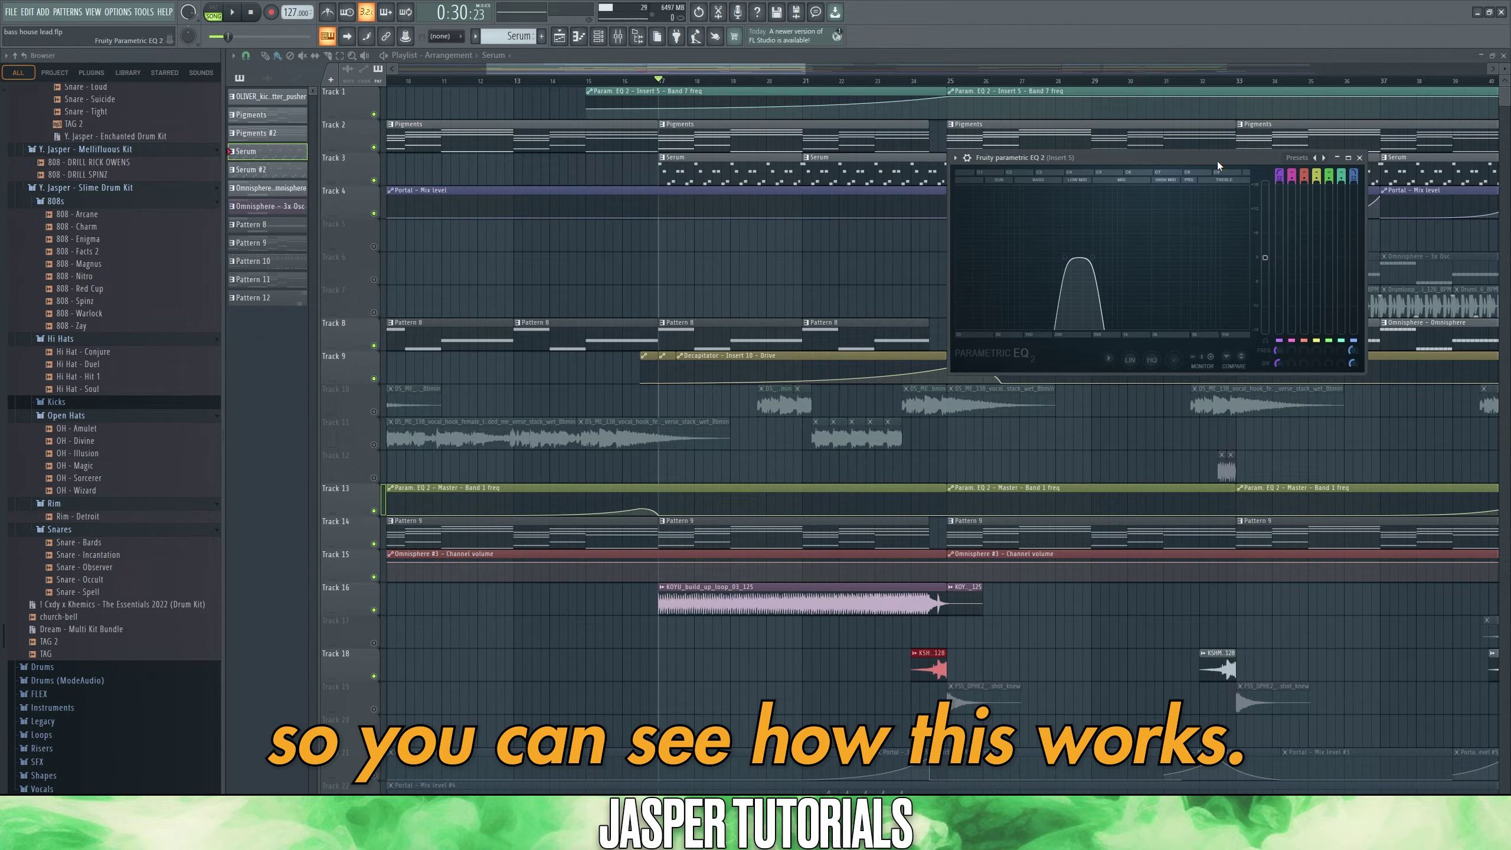
{"action": "key", "text": "space"}
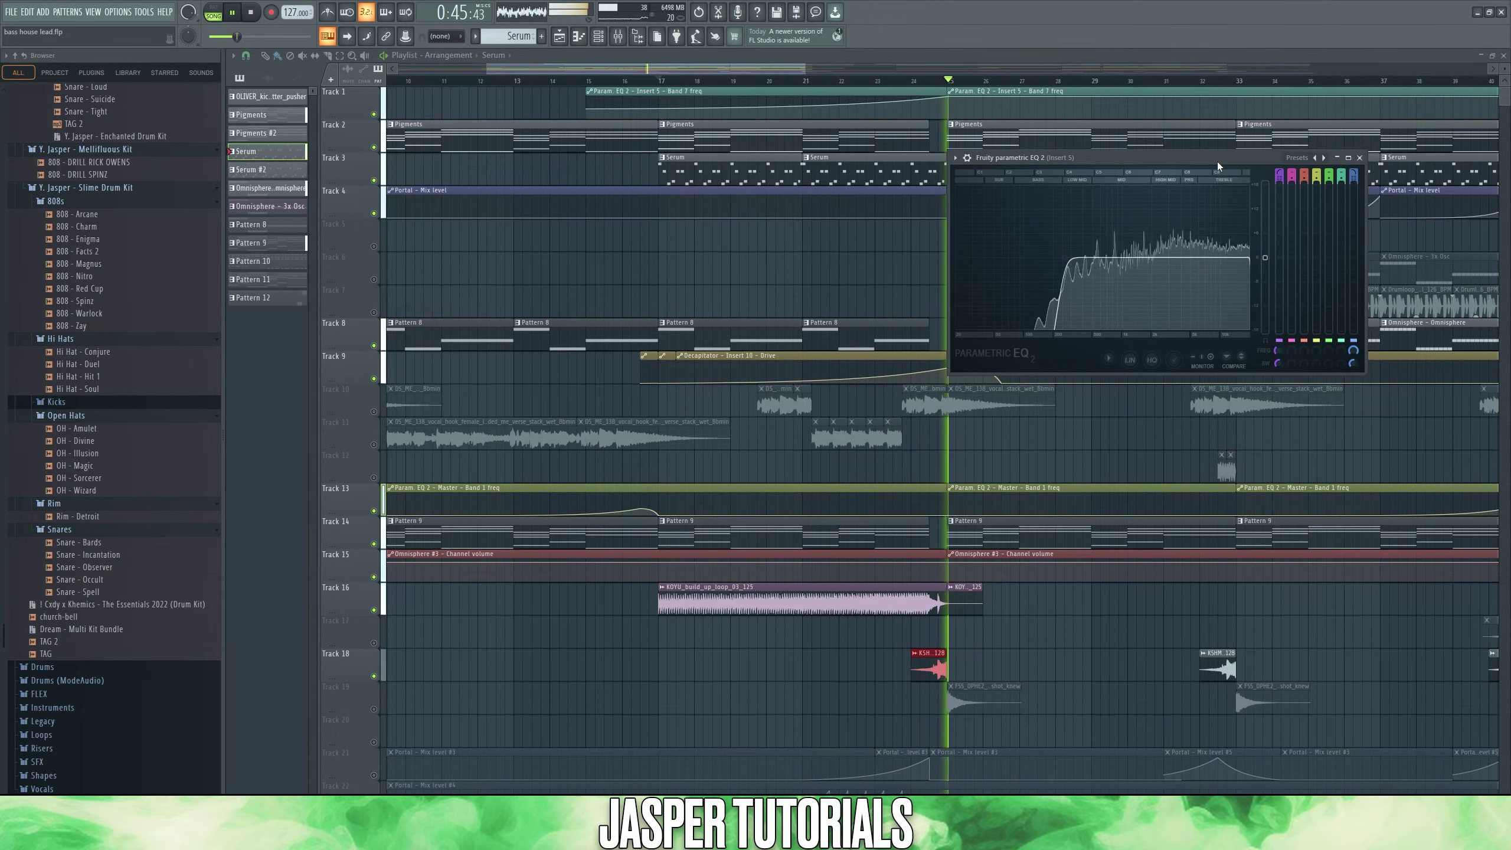
{"action": "left_click", "coordinate": [1360, 157]}
{"action": "key", "text": "space"}
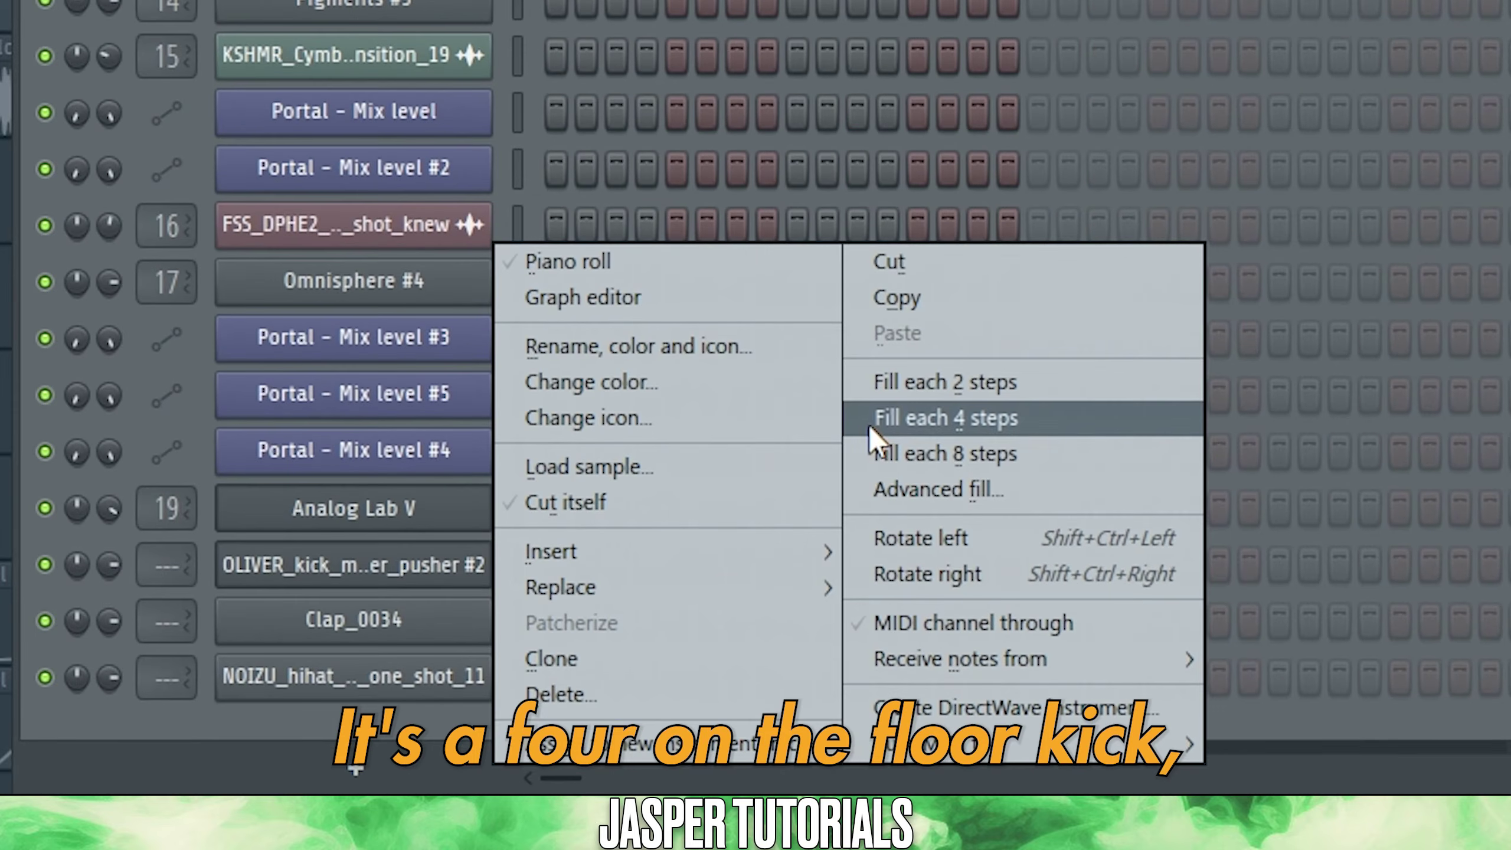
Step: Program a drum pattern with the OLIVER kick every 4 steps, the NOIZU hi-hat on steps 3, 7, 11 and 15, and Clap_0034 on steps 5 and 13
{"action": "left_click", "coordinate": [908, 619]}
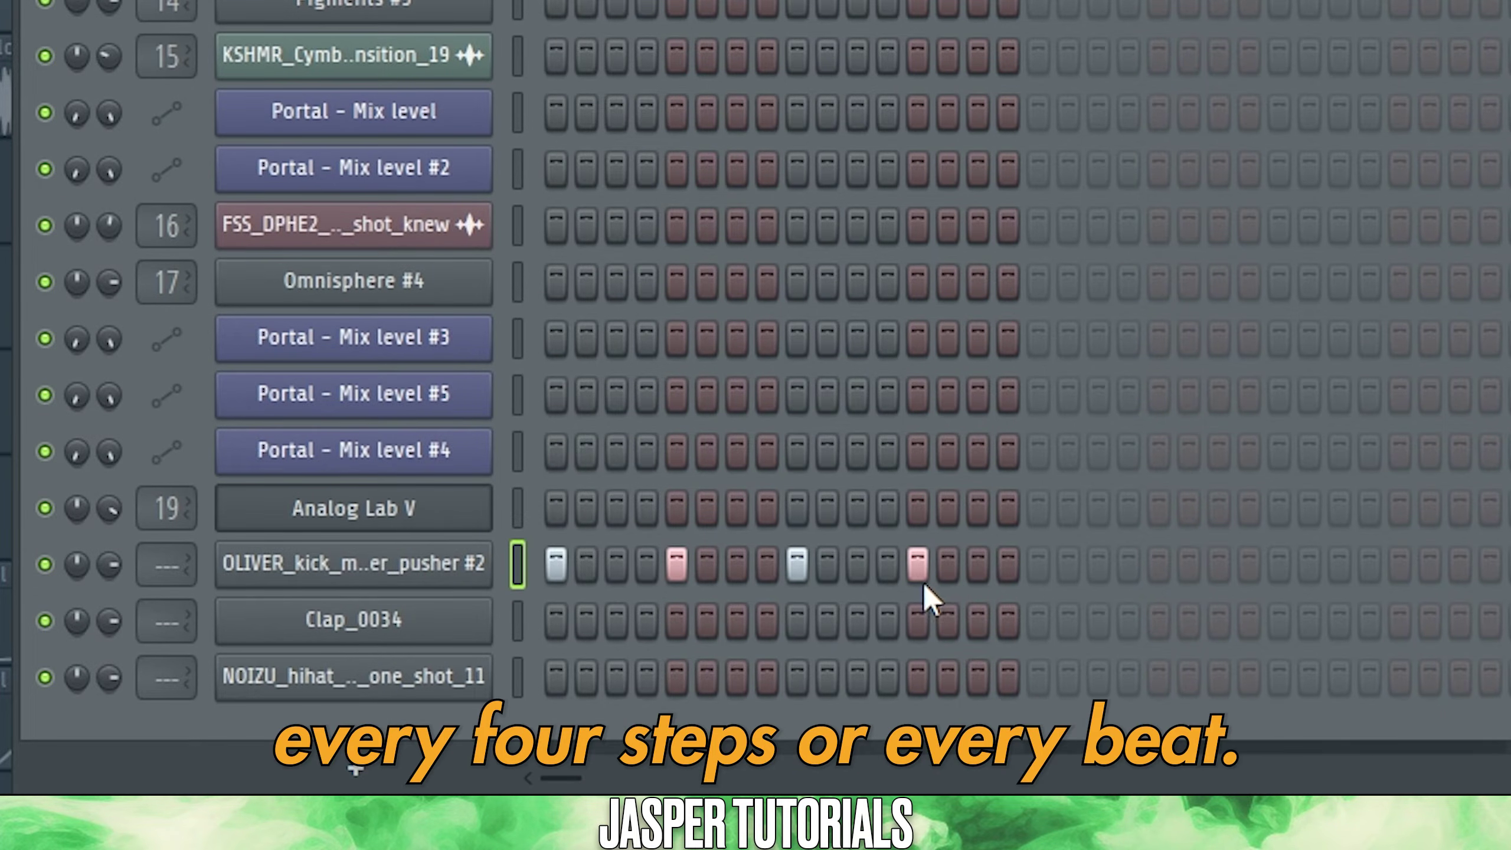
{"action": "left_click", "coordinate": [617, 677]}
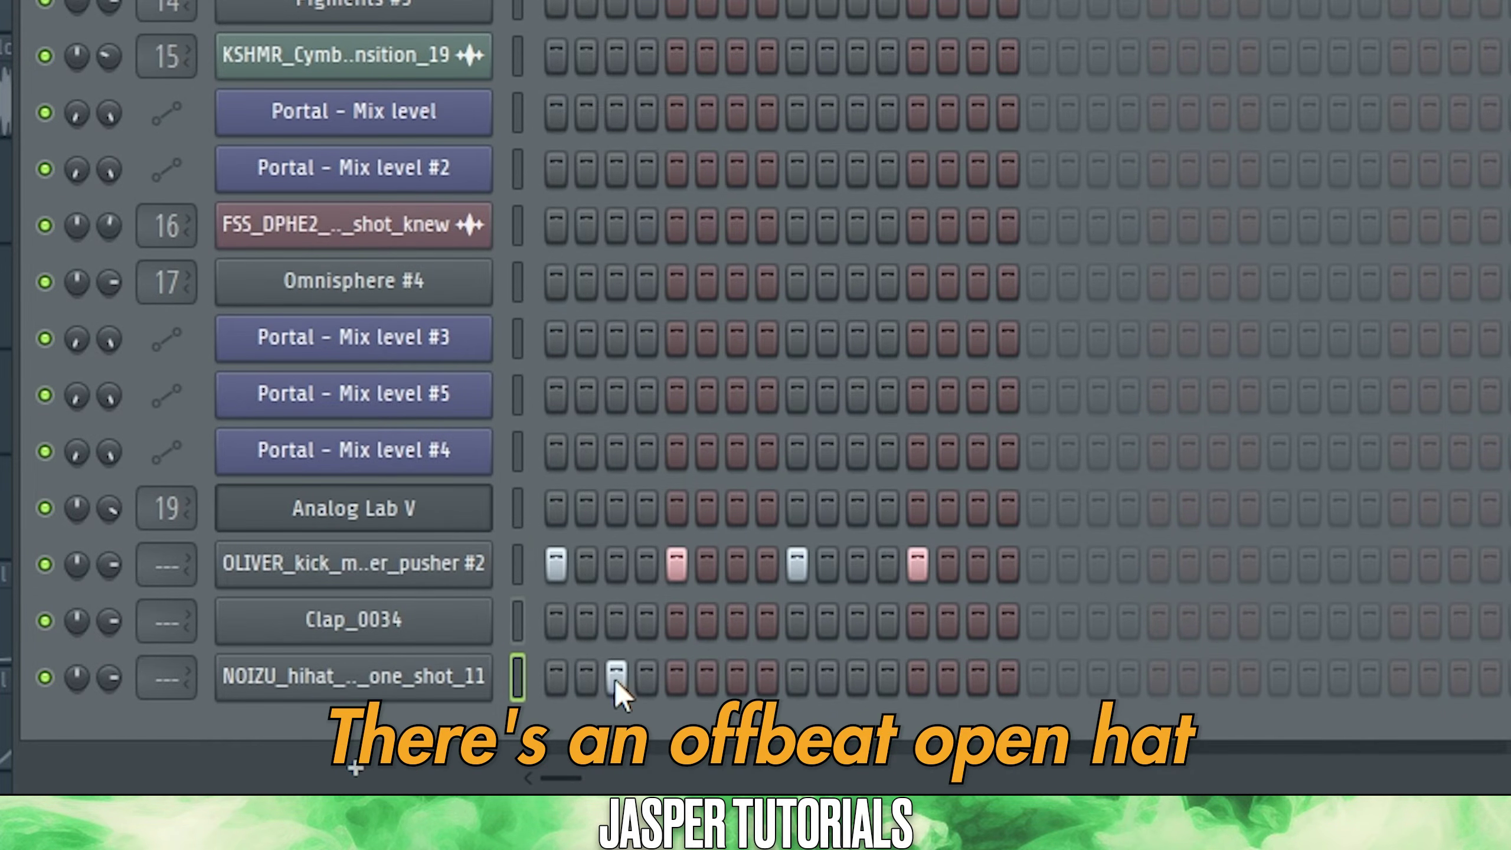
{"action": "left_click", "coordinate": [737, 677]}
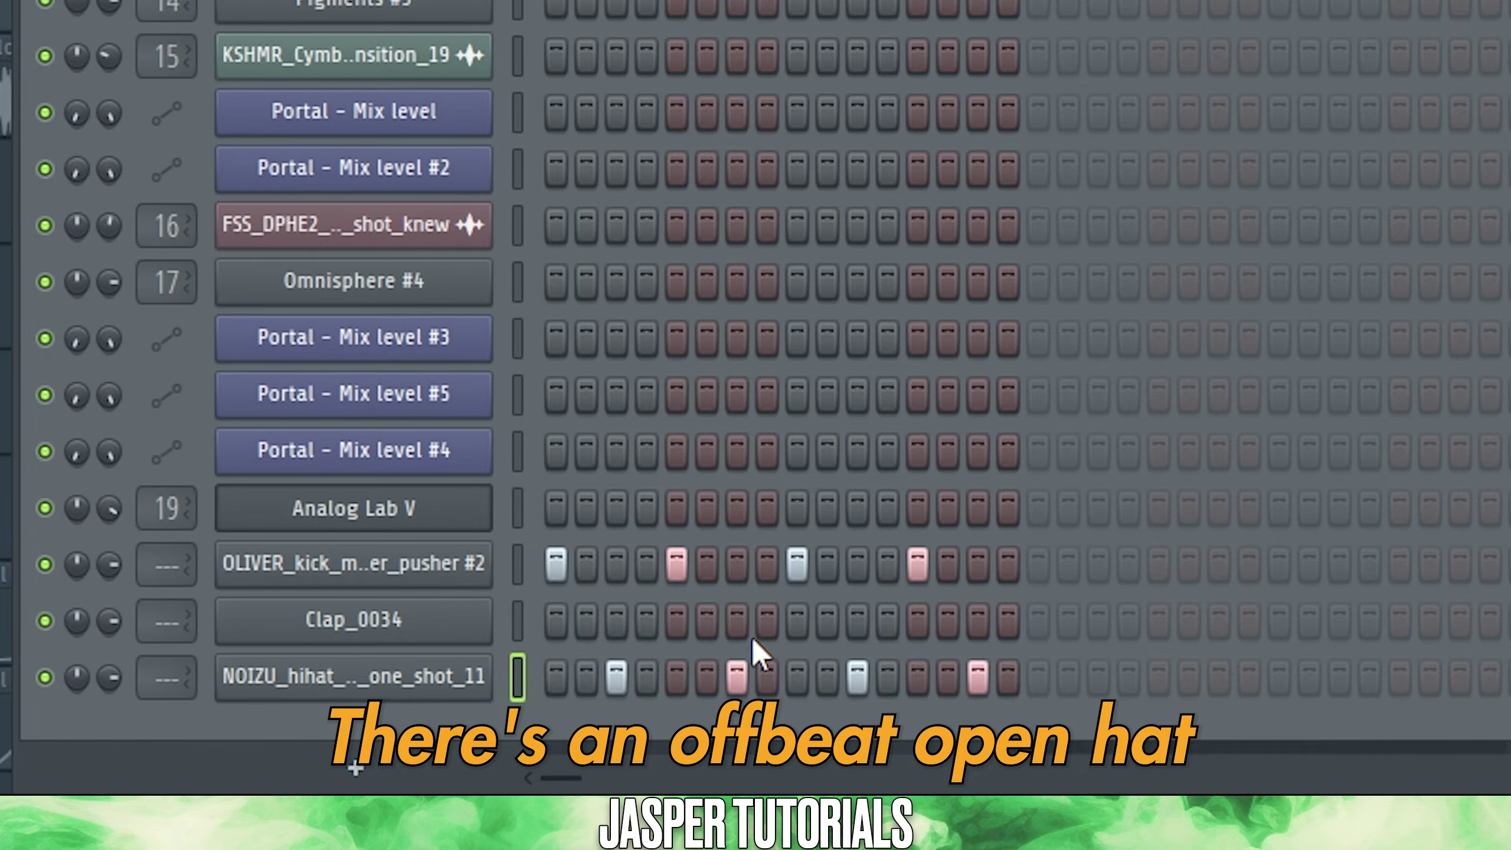
{"action": "left_click", "coordinate": [678, 625]}
{"action": "left_click", "coordinate": [917, 623]}
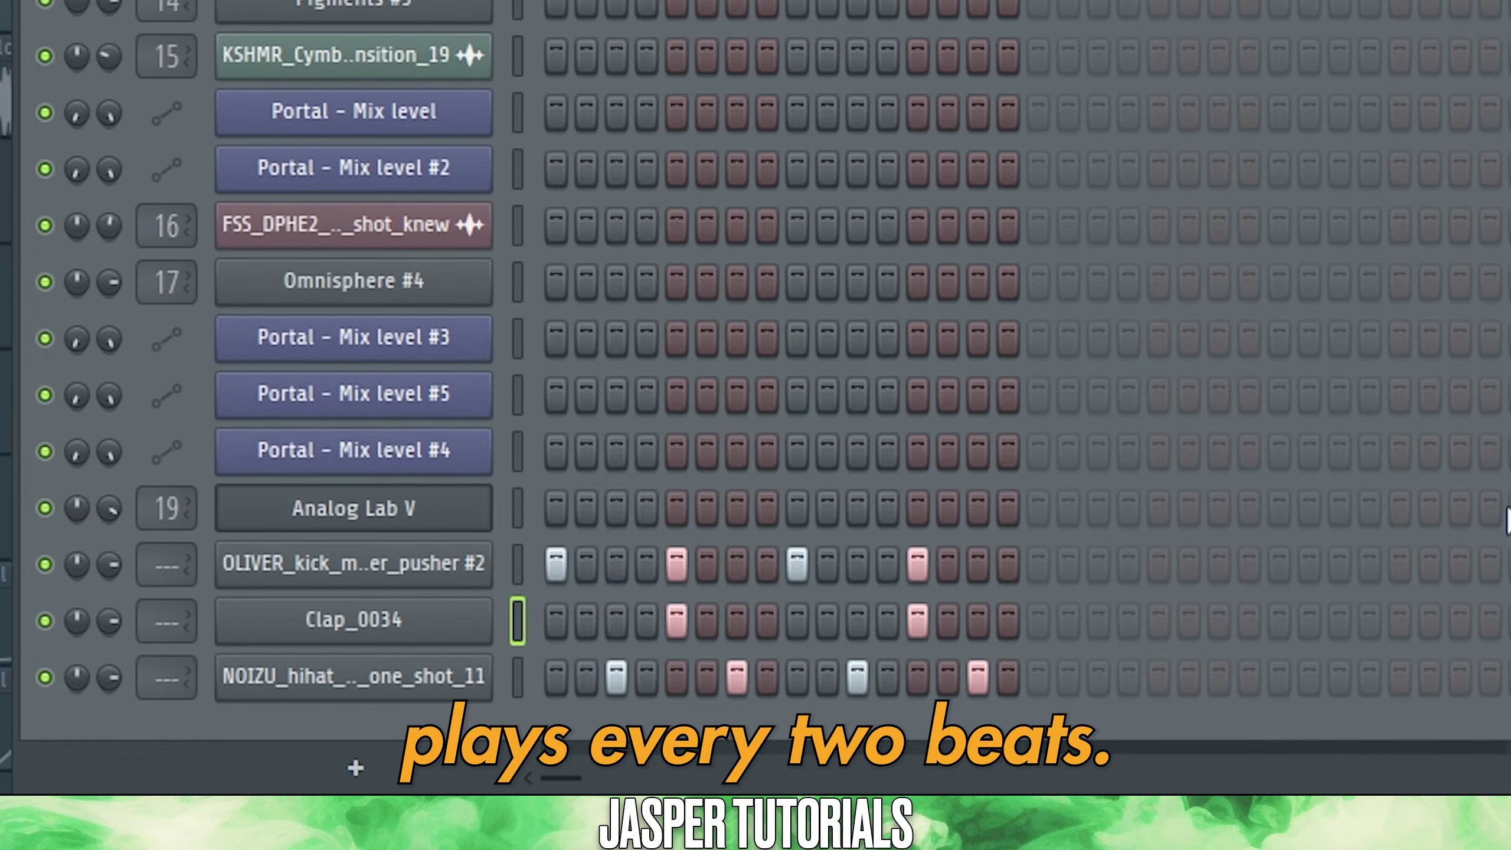
Step: Play the Track 7 drum loop on its own from the drop at bar 25
{"action": "key", "text": "space"}
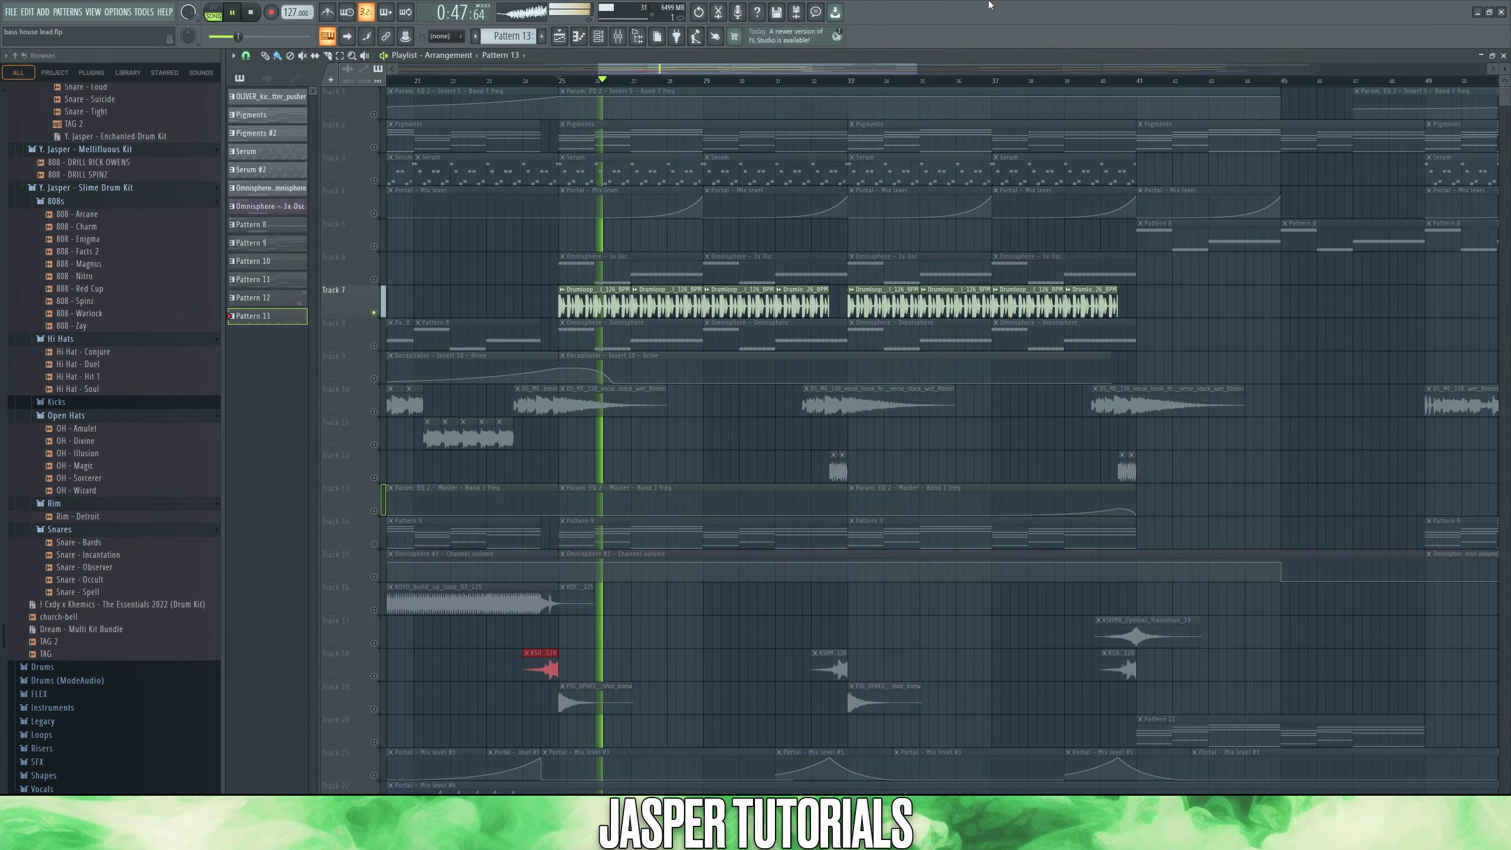
{"action": "key", "text": "space"}
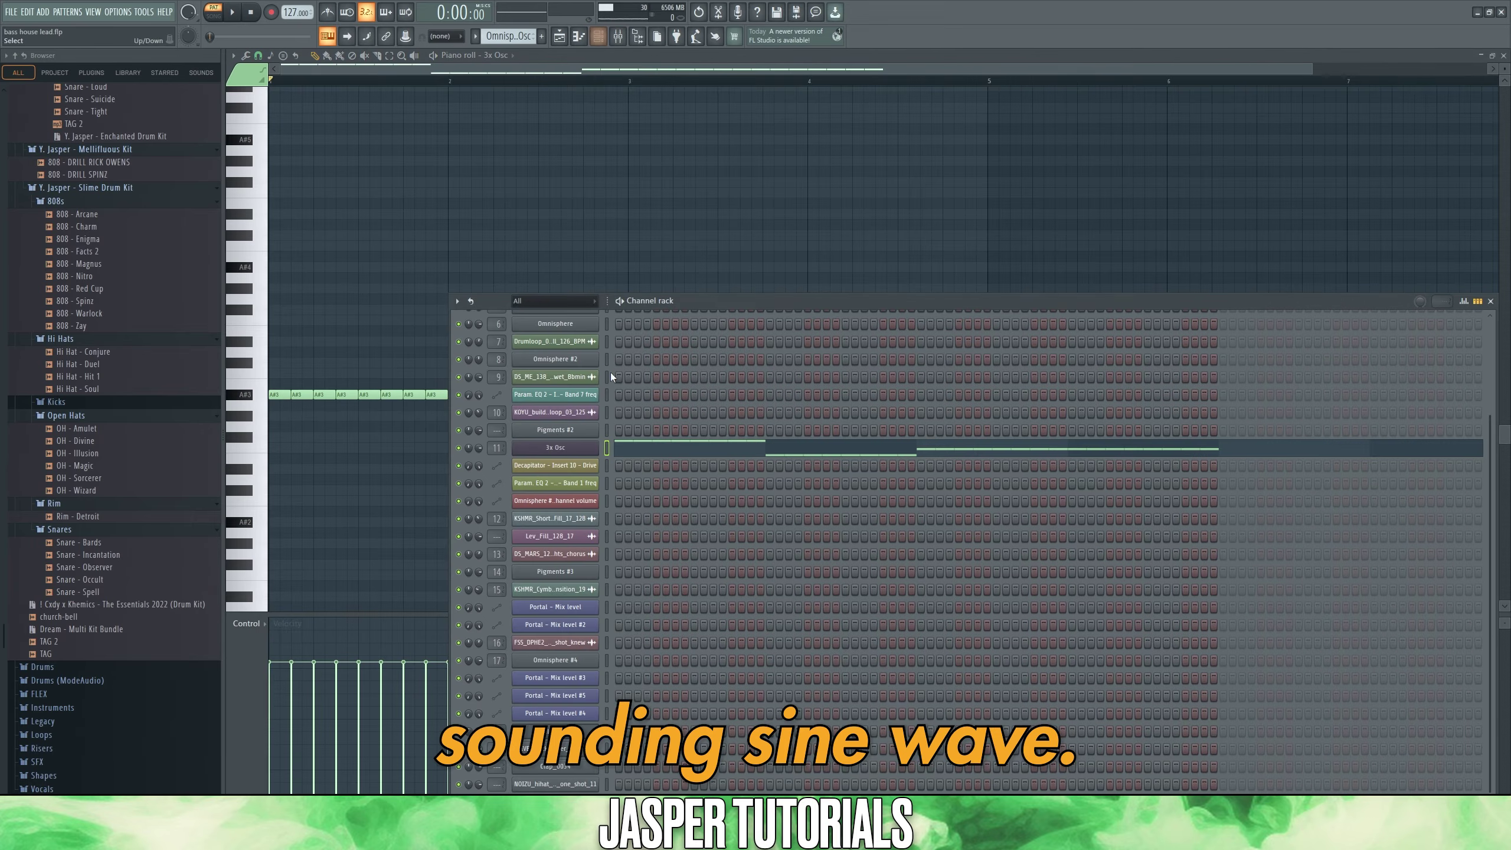
Step: Examine the 3x Osc sub bass with its band 7 low-pass EQ and Kickstart 2 sidechain on mixer Insert 11
{"action": "left_click", "coordinate": [599, 36]}
{"action": "left_click", "coordinate": [580, 451]}
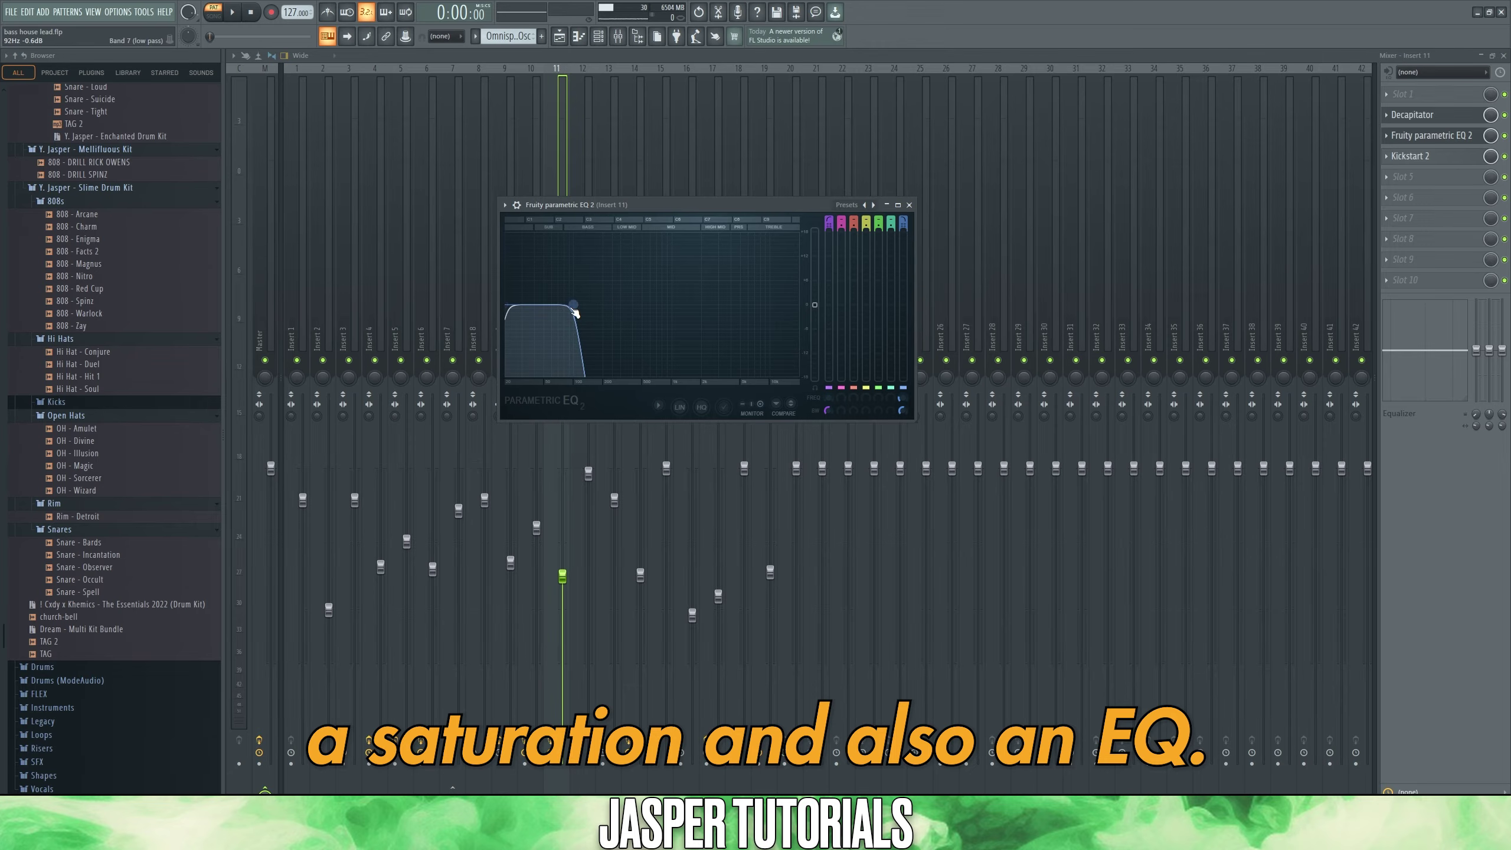
{"action": "left_click_drag", "start_coordinate": [575, 312], "coordinate": [578, 314]}
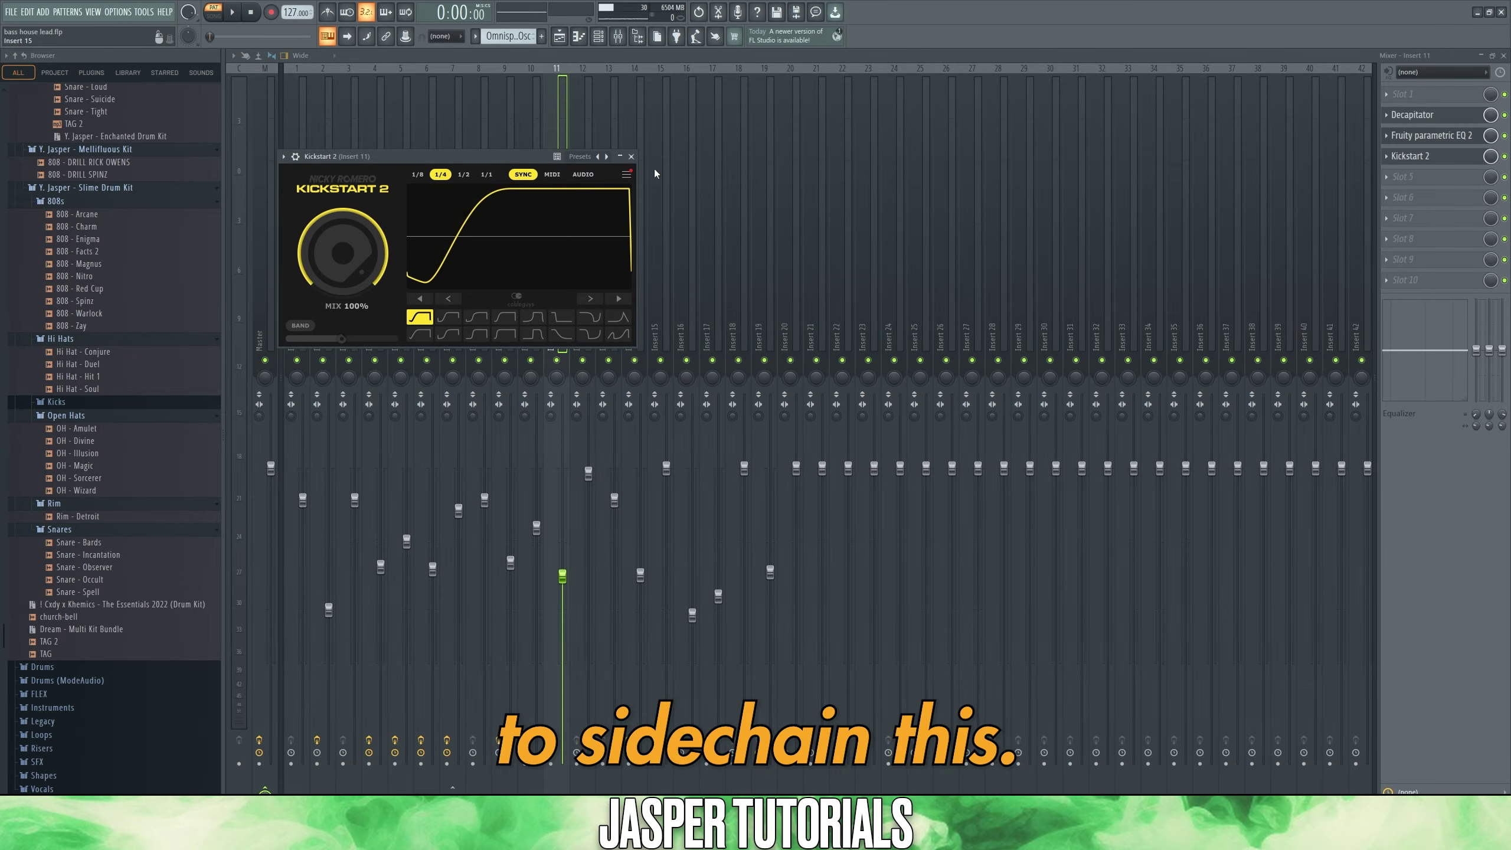
{"action": "left_click", "coordinate": [631, 156]}
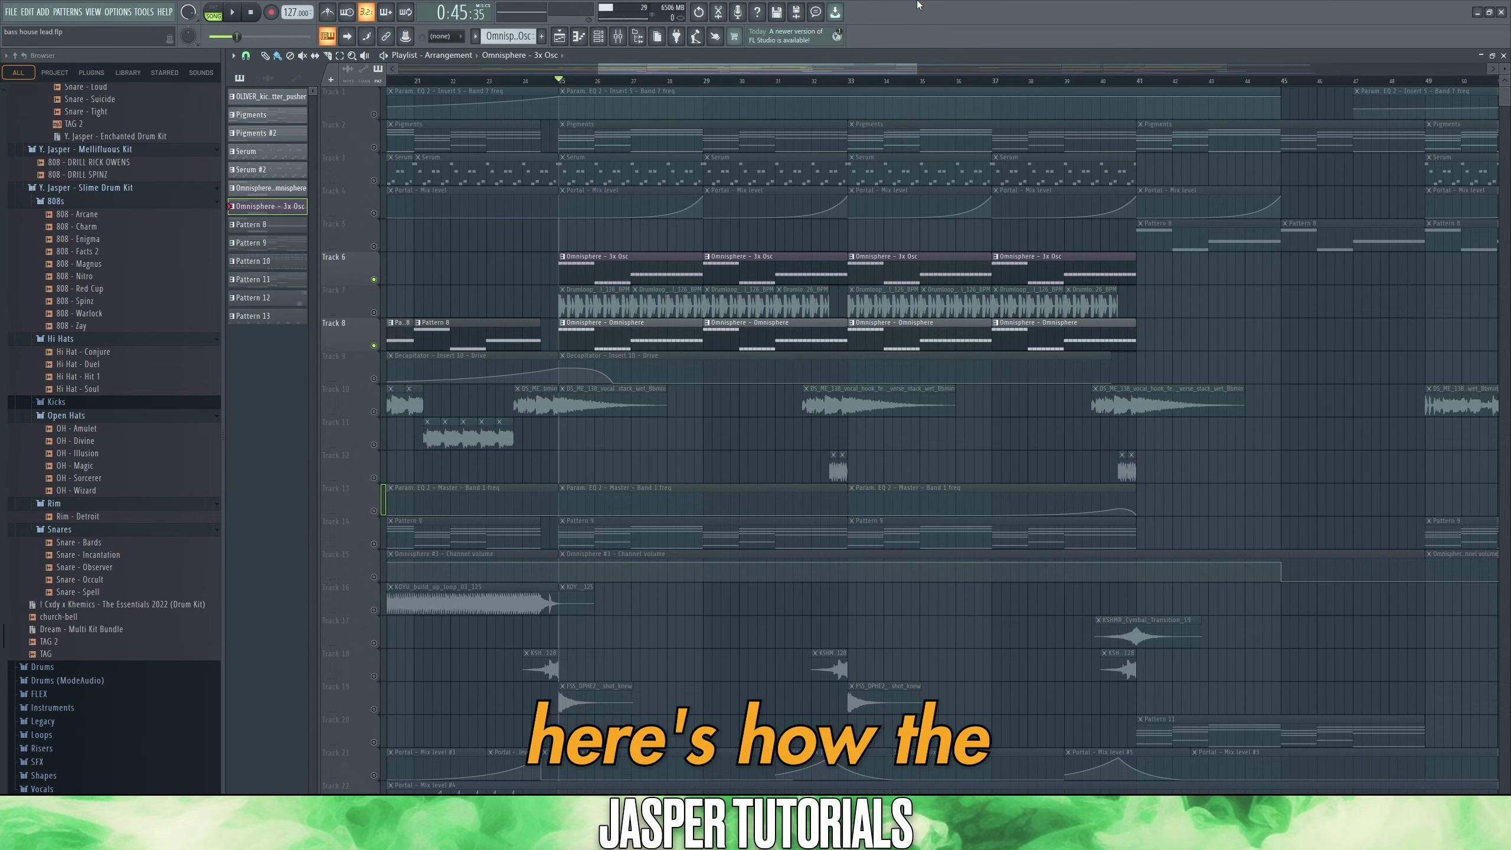
Step: Play the drop's basses on Tracks 6 and 8 alone, with the Track 7 drums, and with the Track 19 crash
{"action": "key", "text": "space"}
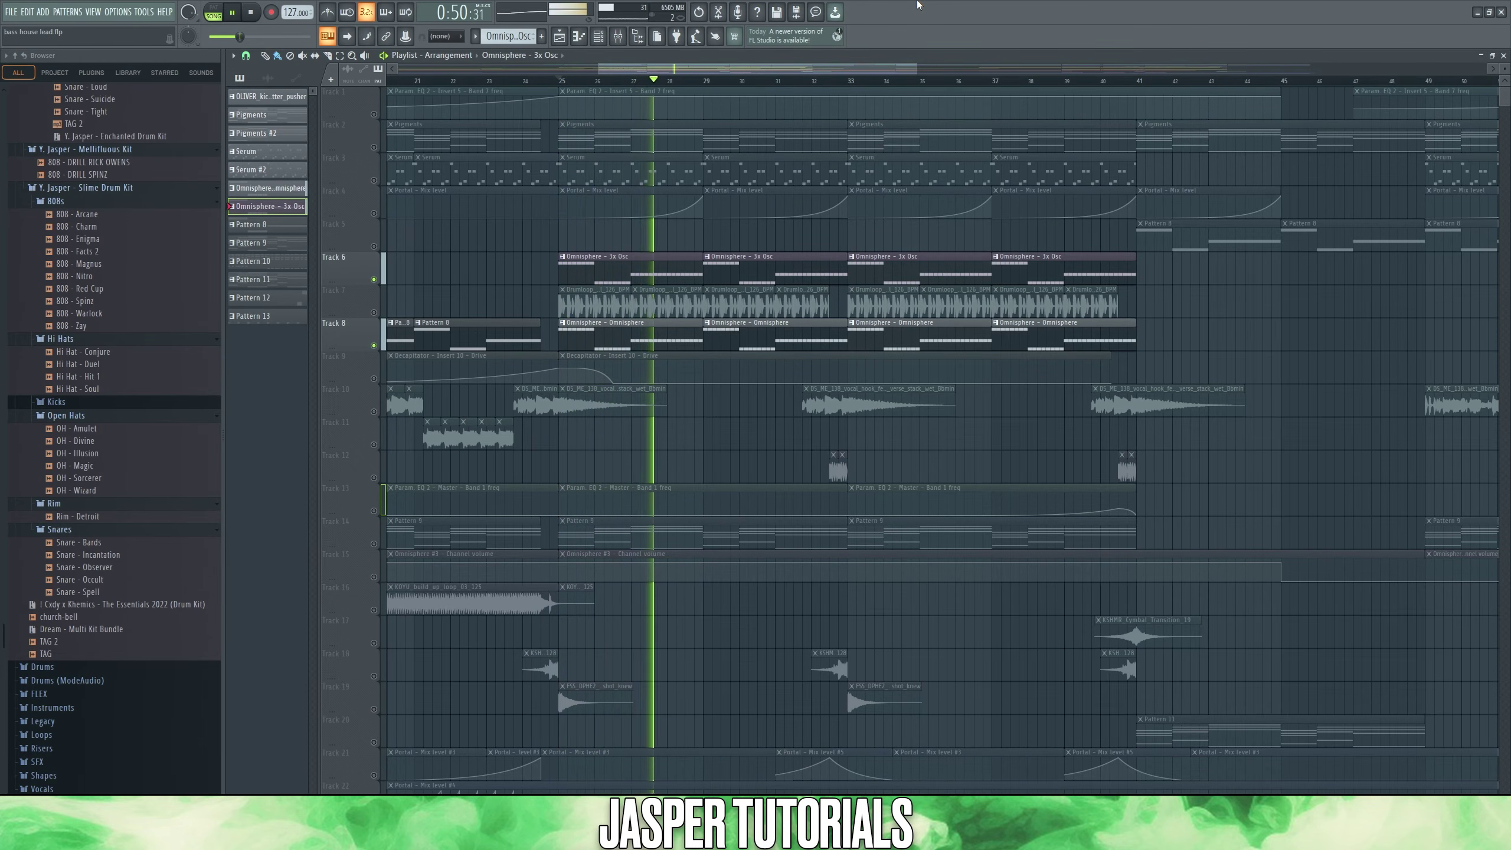
{"action": "key", "text": "space"}
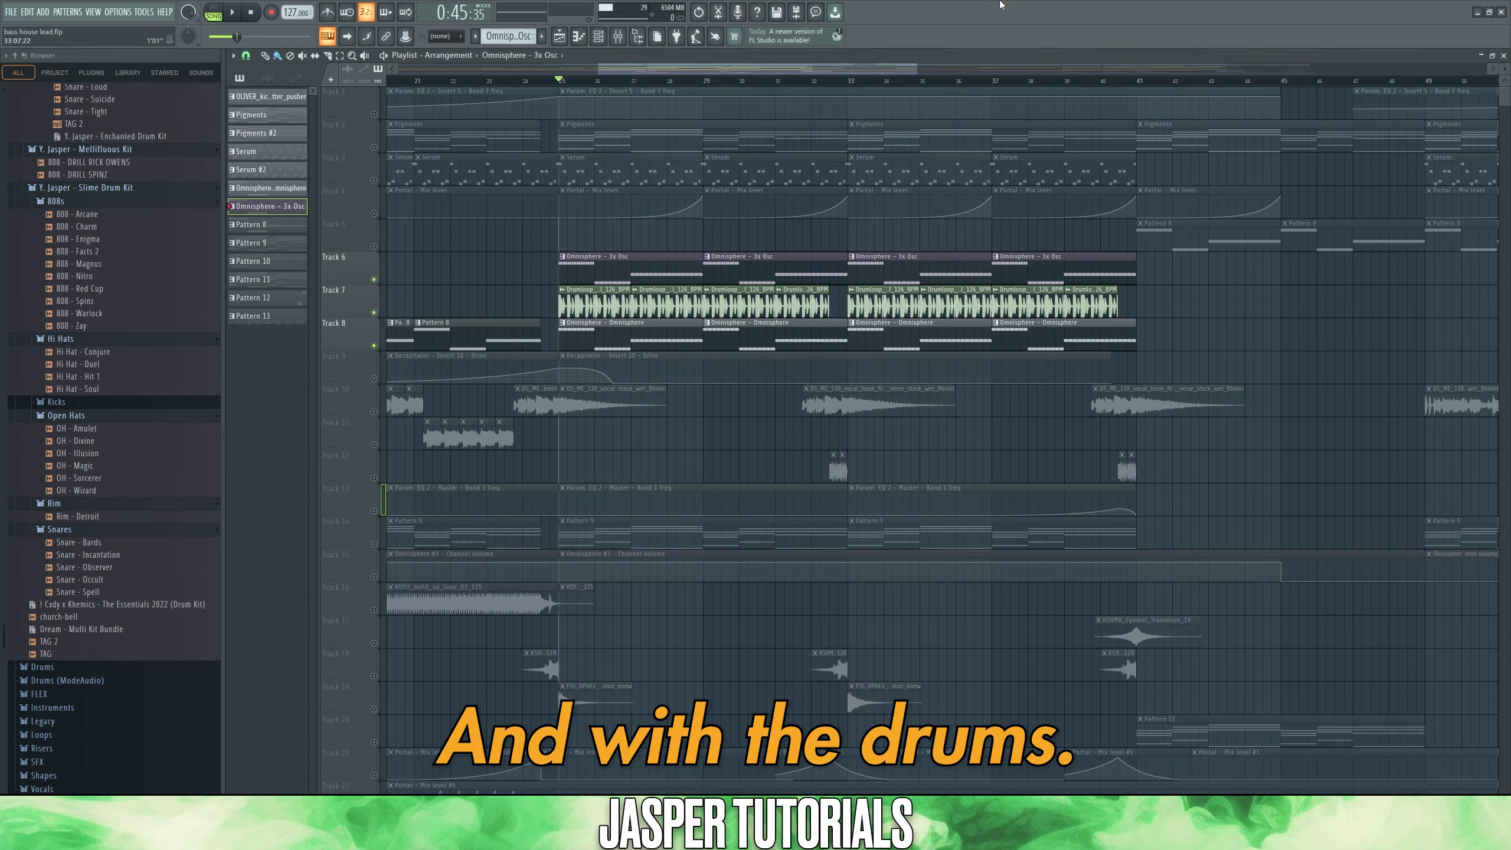
{"action": "key", "text": "space"}
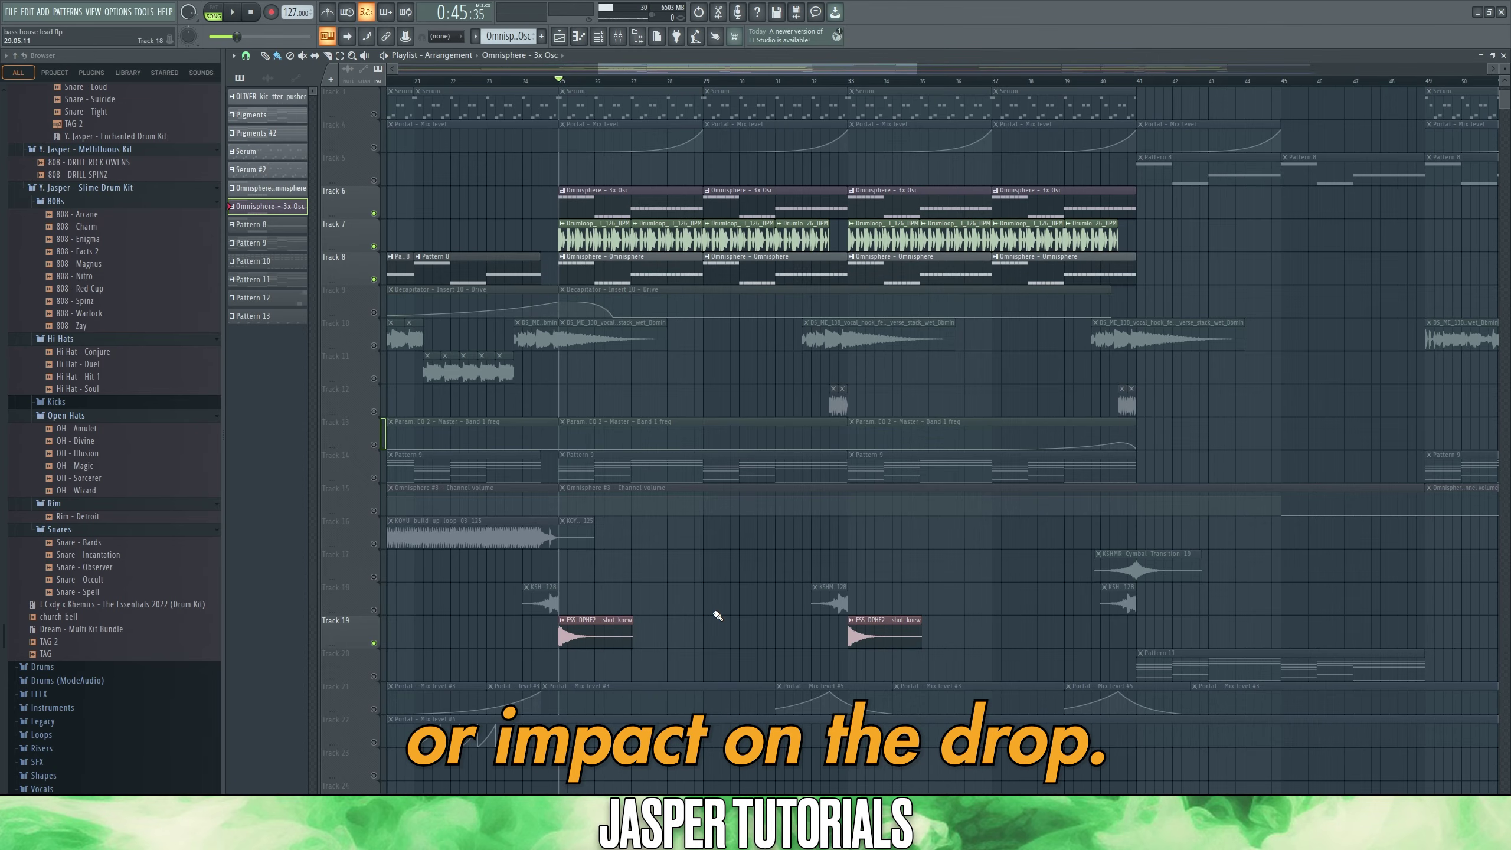
{"action": "key", "text": "space"}
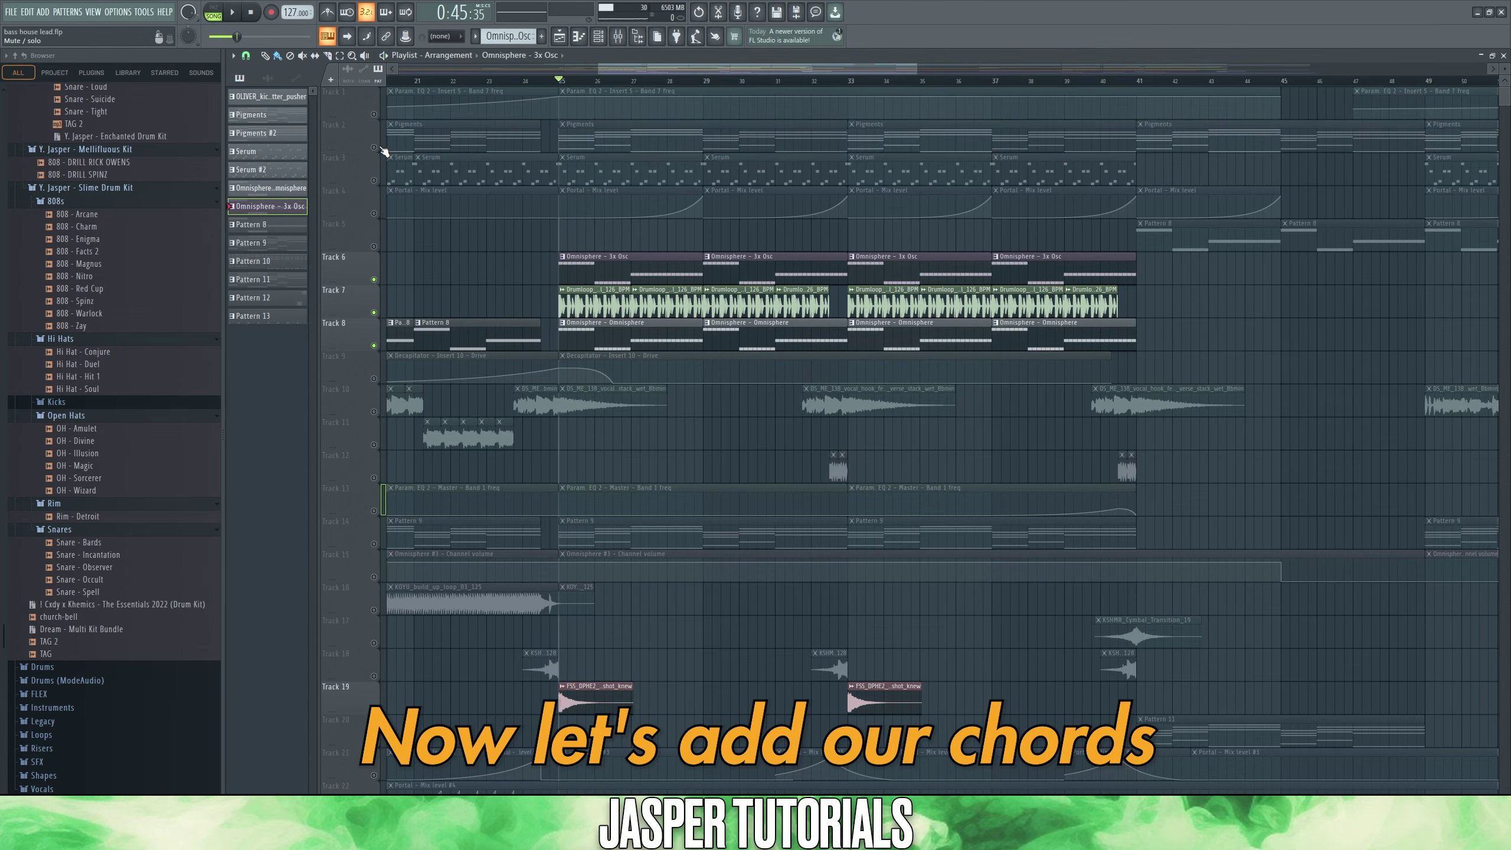
Step: Unmute the Pigments chords on Track 2 and the Serum lead on Track 3
{"action": "left_click", "coordinate": [374, 147]}
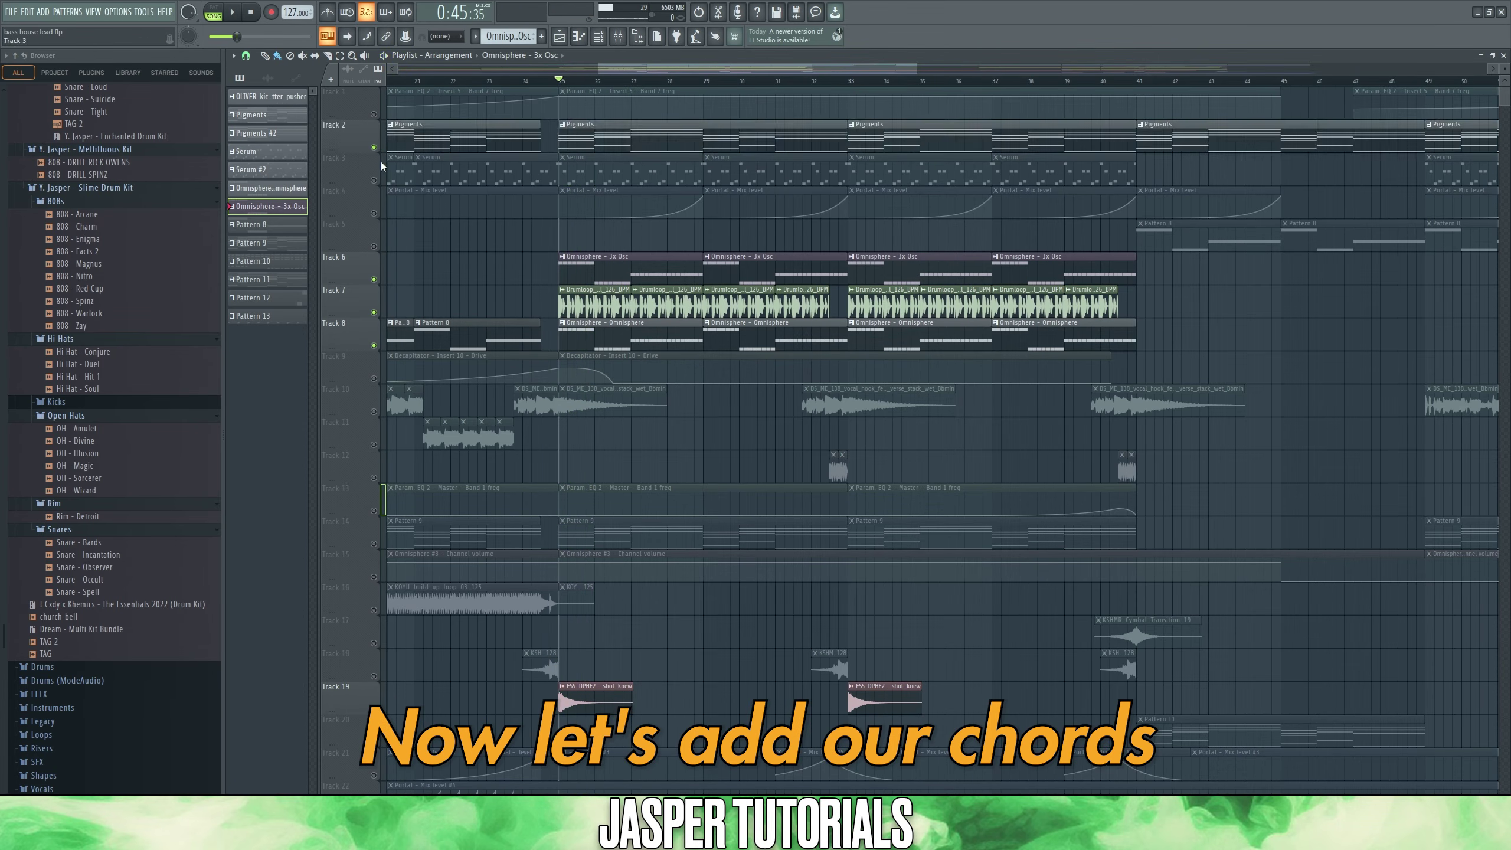
{"action": "left_click", "coordinate": [374, 180]}
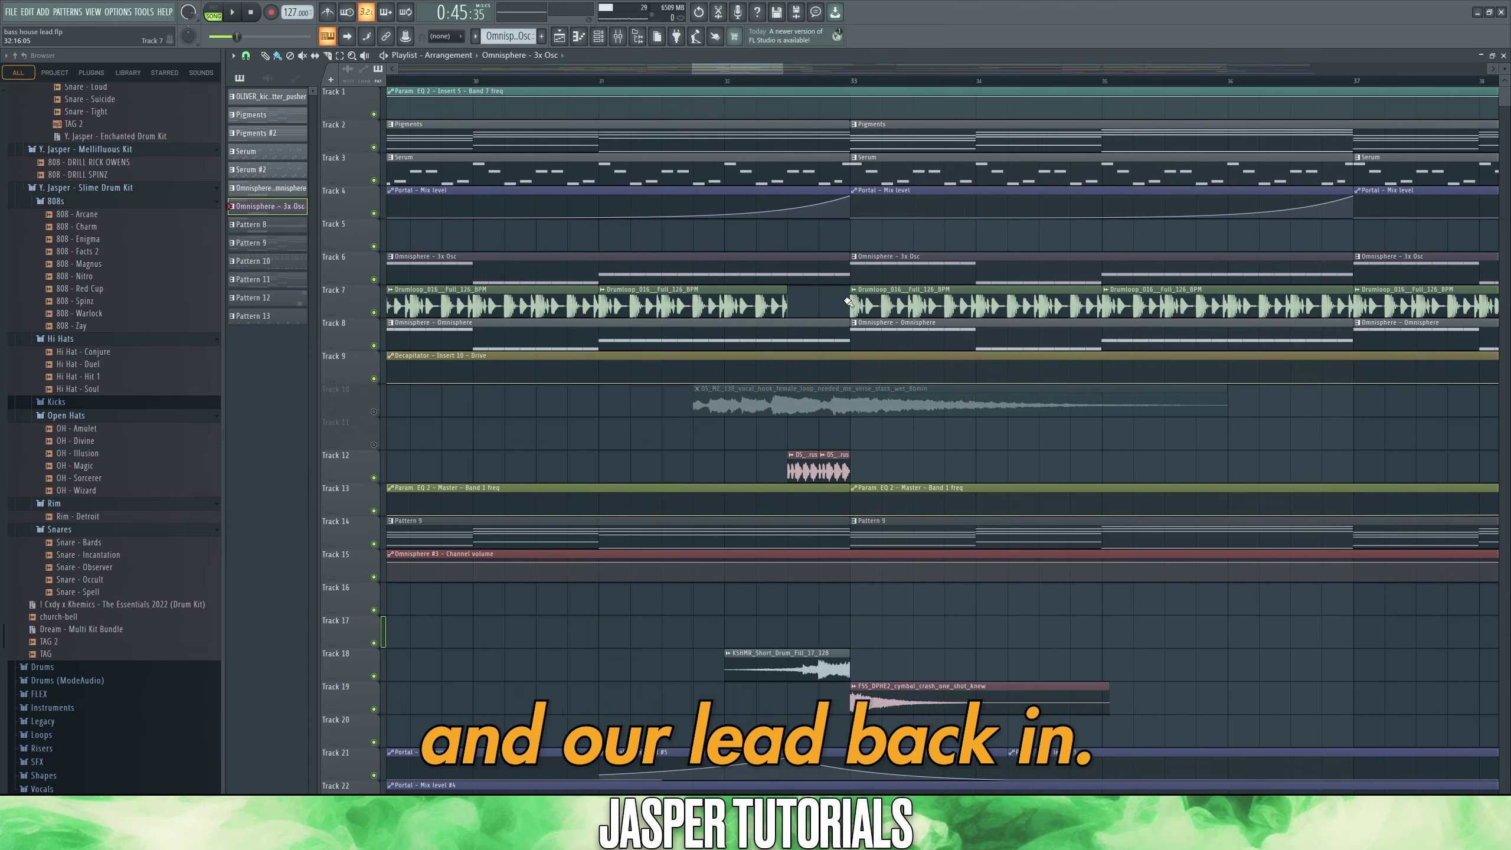
Step: Play the full drop with the chords, lead, basses and drum loop, including the Track 12 and Track 18 drum fills before bar 33
{"action": "left_click_drag", "start_coordinate": [848, 316], "coordinate": [796, 315]}
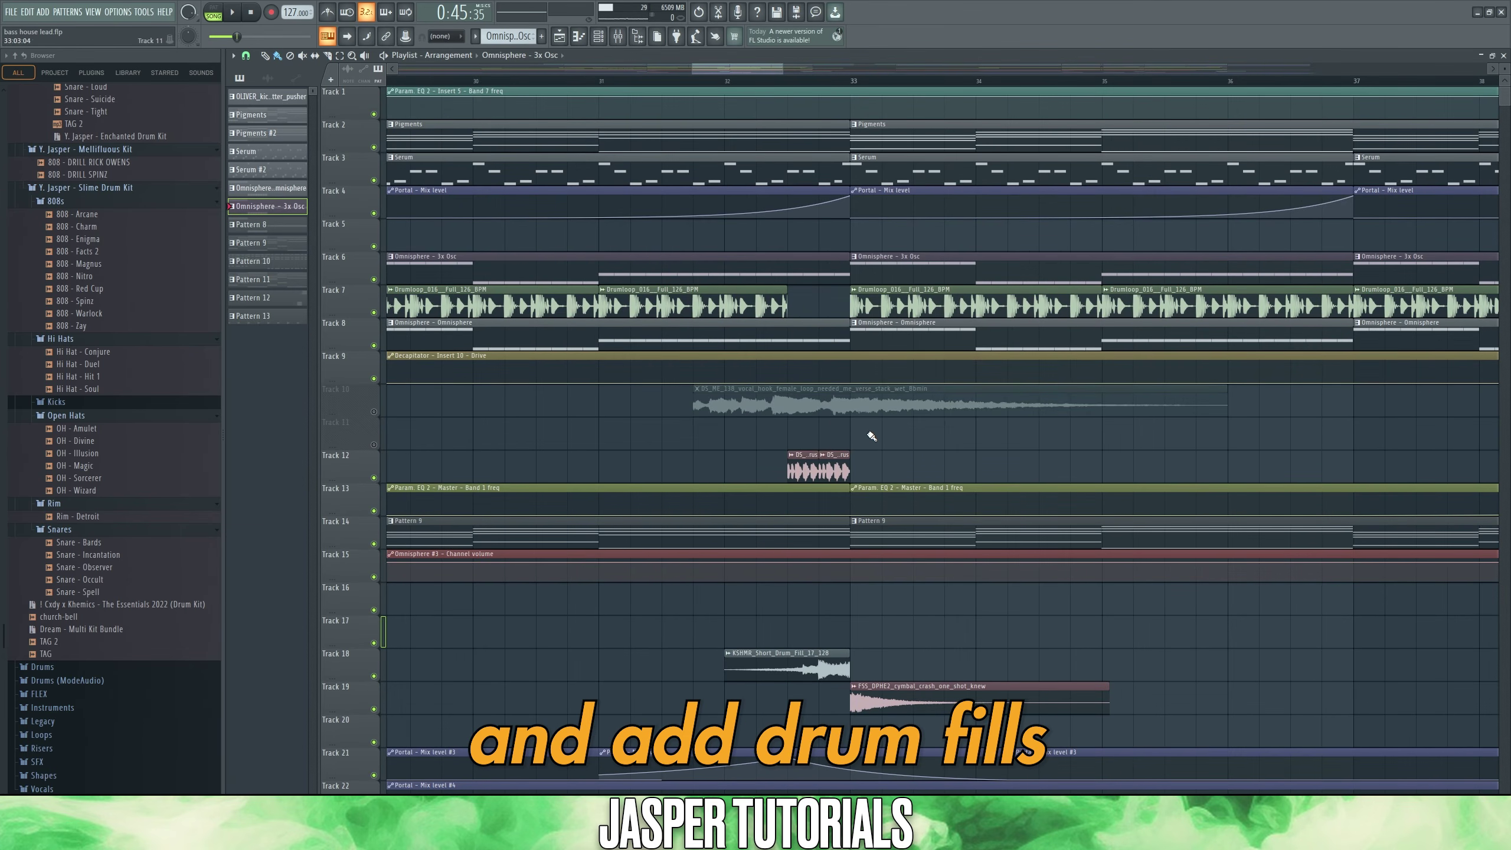
{"action": "left_click_drag", "start_coordinate": [873, 437], "coordinate": [788, 473]}
{"action": "left_click", "coordinate": [892, 463], "text": "ctrl"}
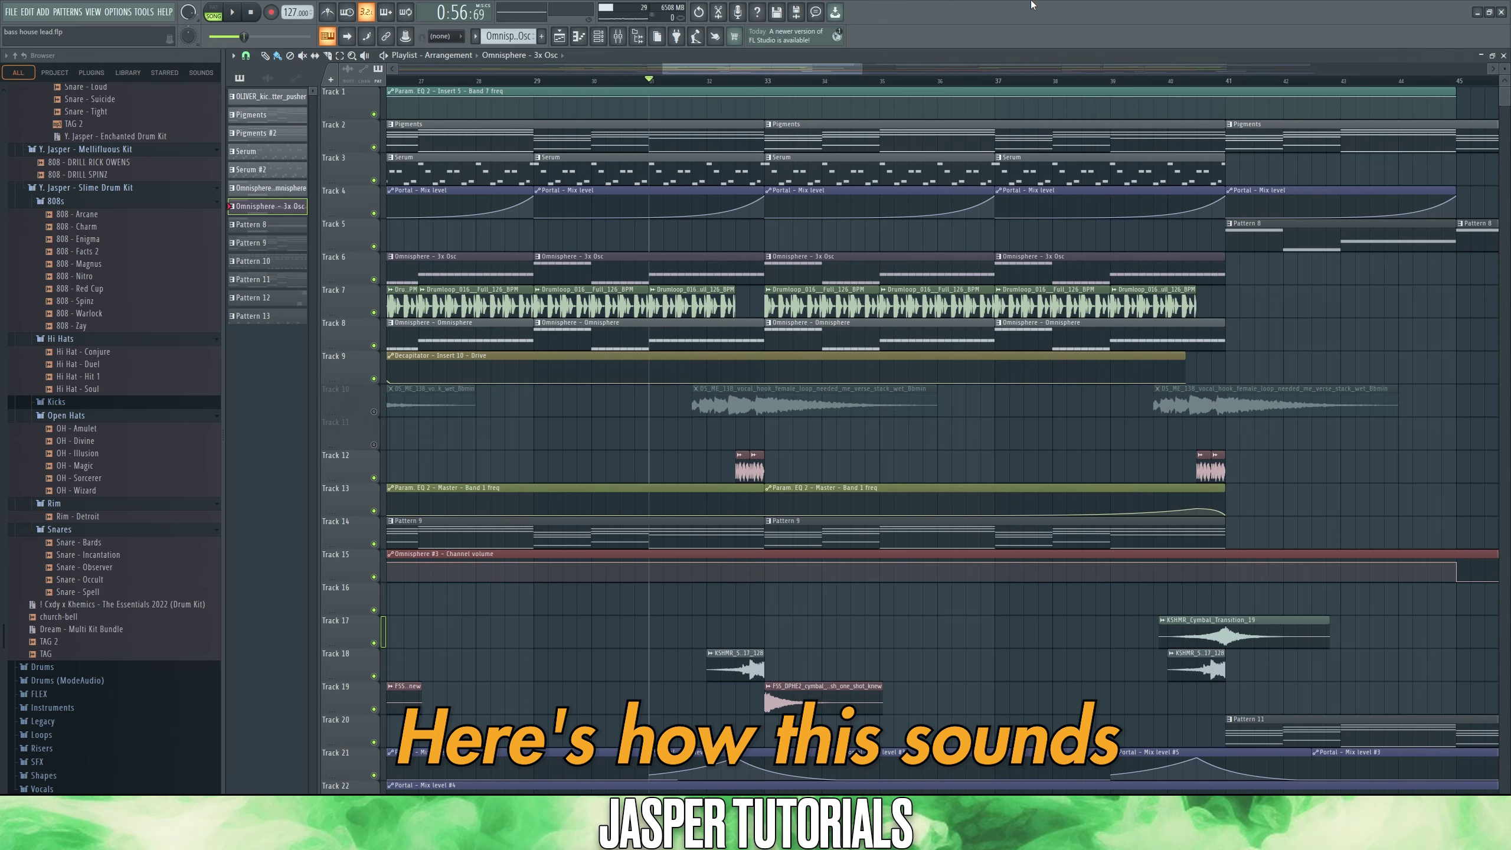
{"action": "key", "text": "space"}
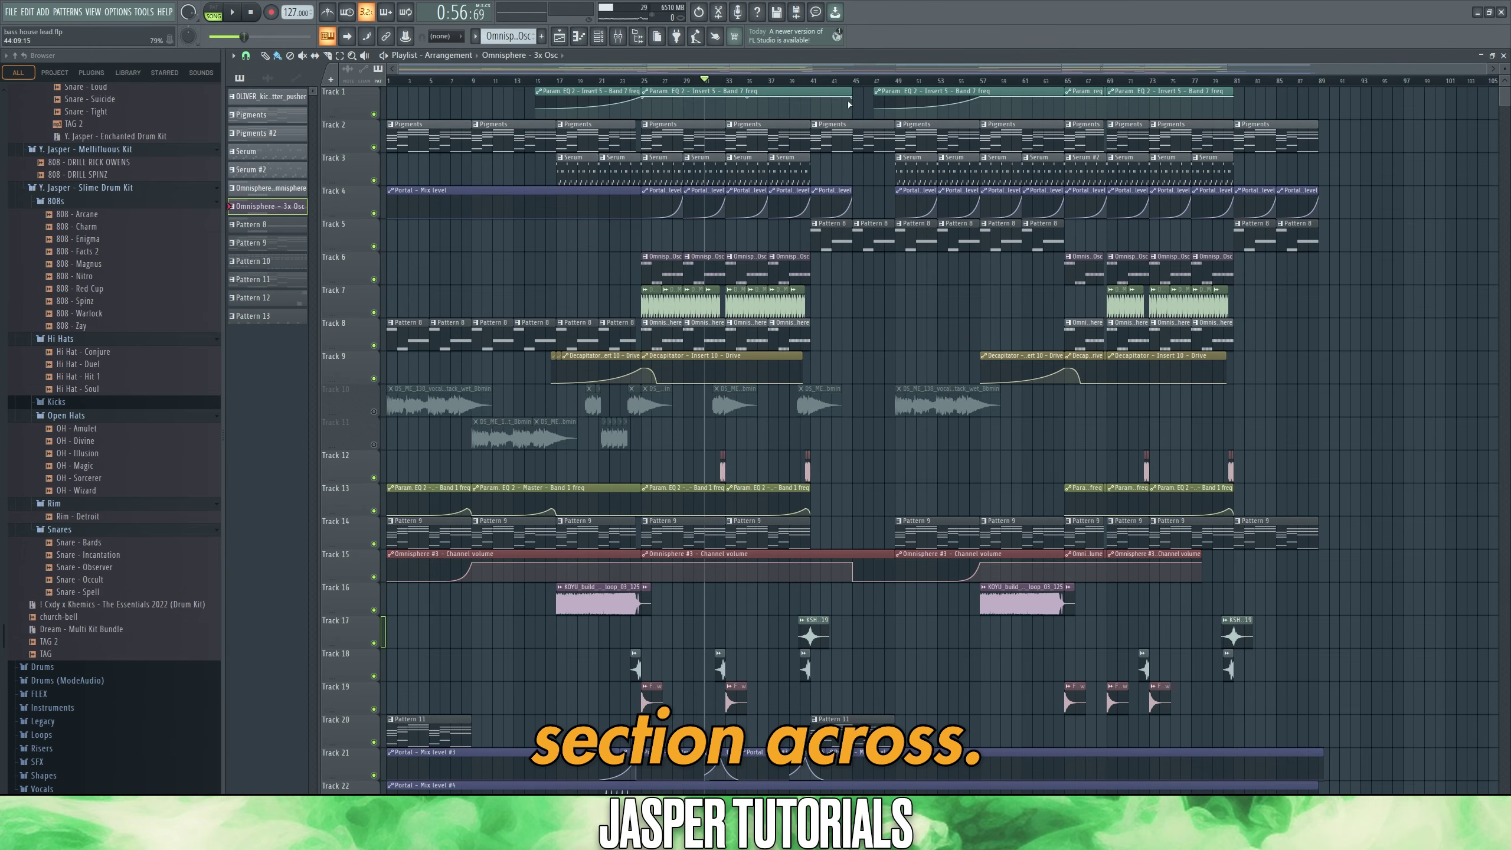
Step: Compare the arrangement's two halves by selecting the clips before bar 41 and those after it, and clear the selection
{"action": "left_click_drag", "start_coordinate": [811, 98], "coordinate": [388, 792]}
{"action": "left_click", "coordinate": [1432, 783], "text": "ctrl"}
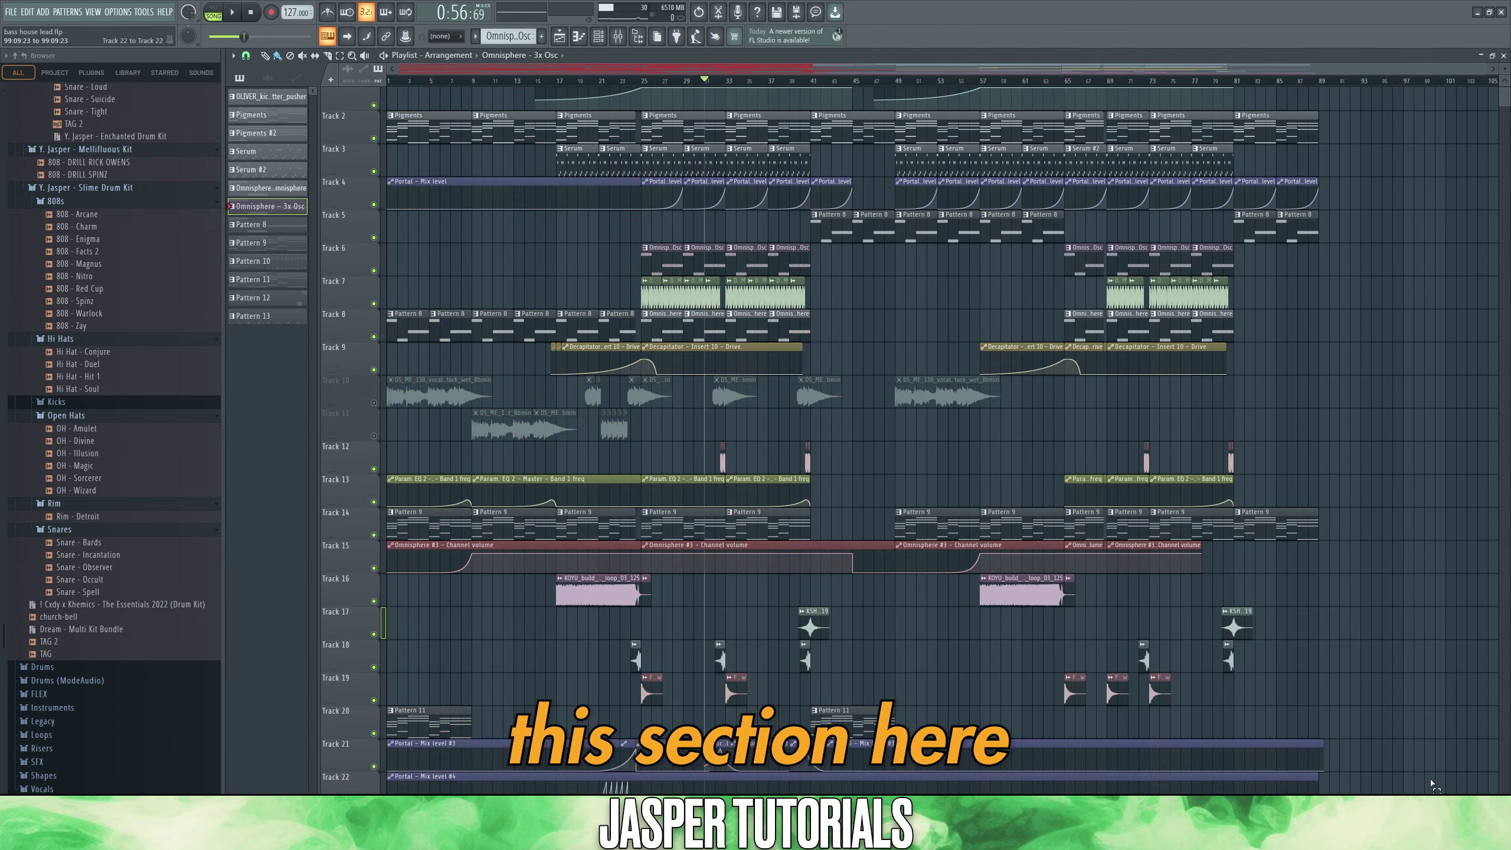
{"action": "left_click_drag", "start_coordinate": [1432, 783], "coordinate": [823, 94]}
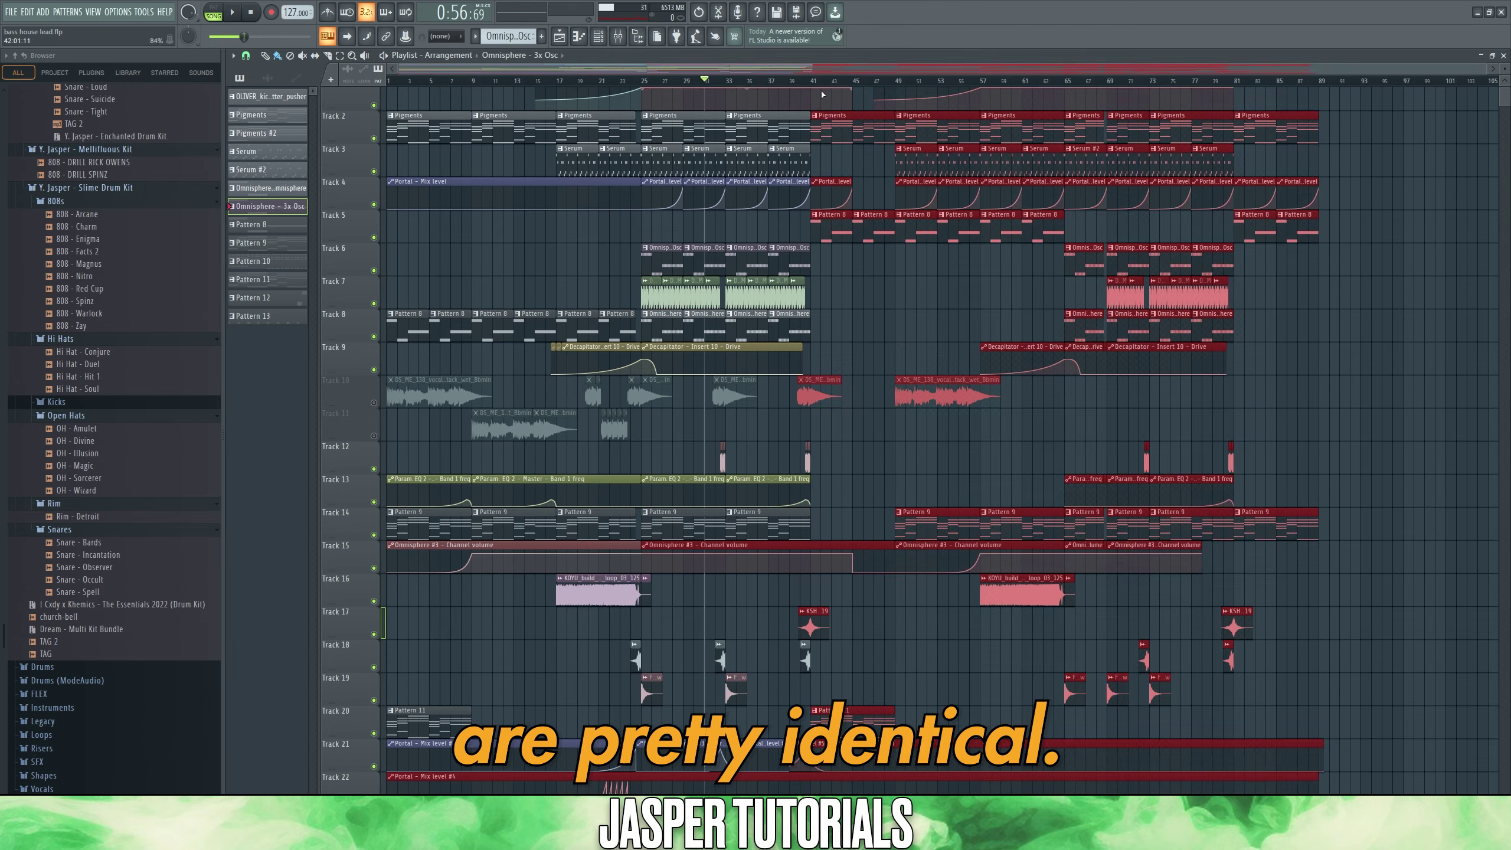
{"action": "left_click", "coordinate": [936, 660]}
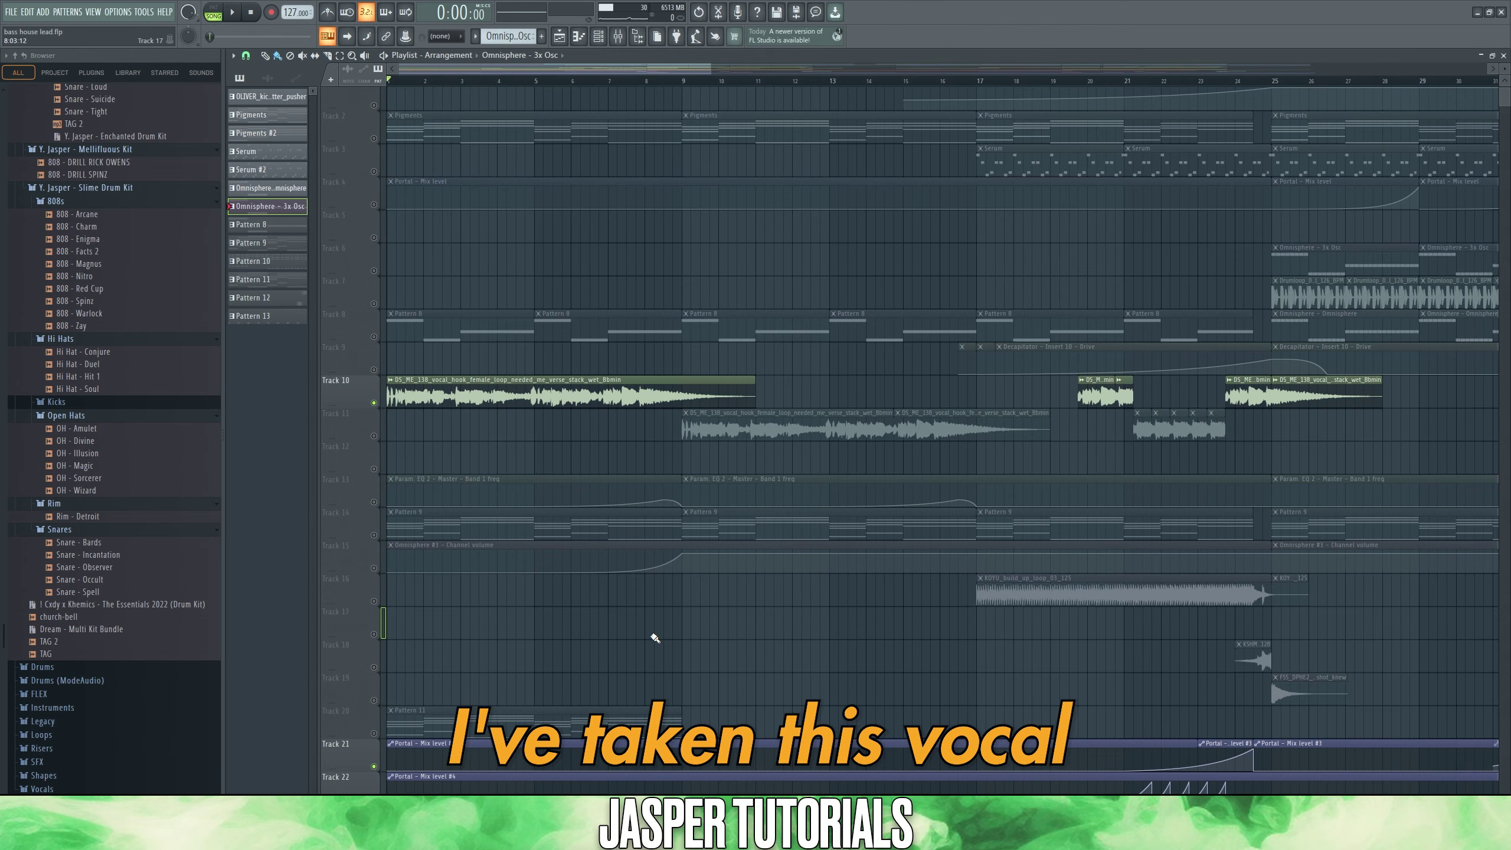
Step: Play the vocal and its chops on Tracks 10 and 11 alone with the Portal mix level automation on Tracks 21 and 22
{"action": "key", "text": "space"}
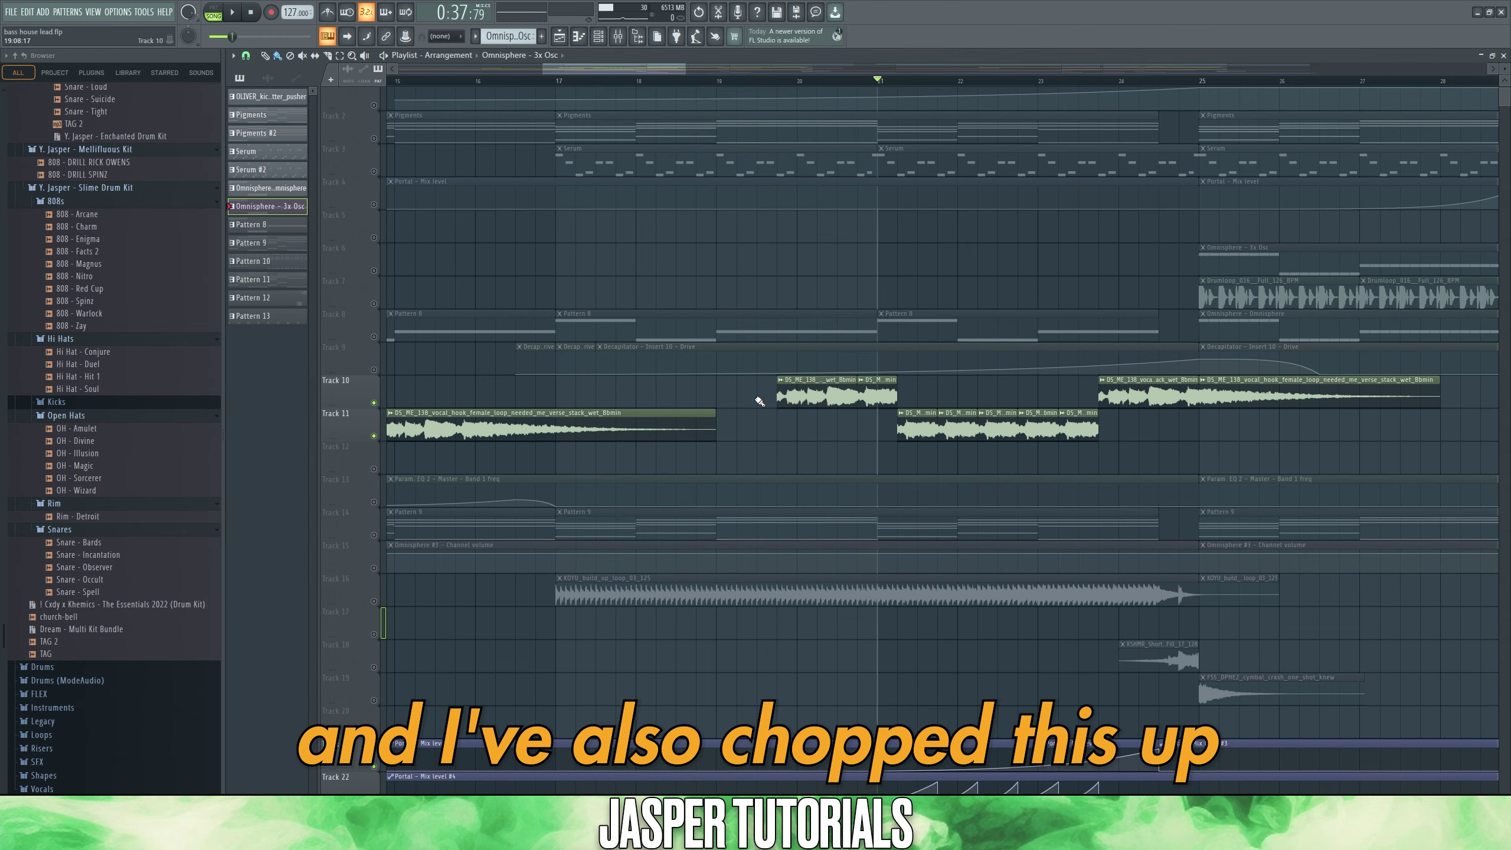
{"action": "scroll", "coordinate": [1122, 455], "scroll_direction": "down", "scroll_amount": 4}
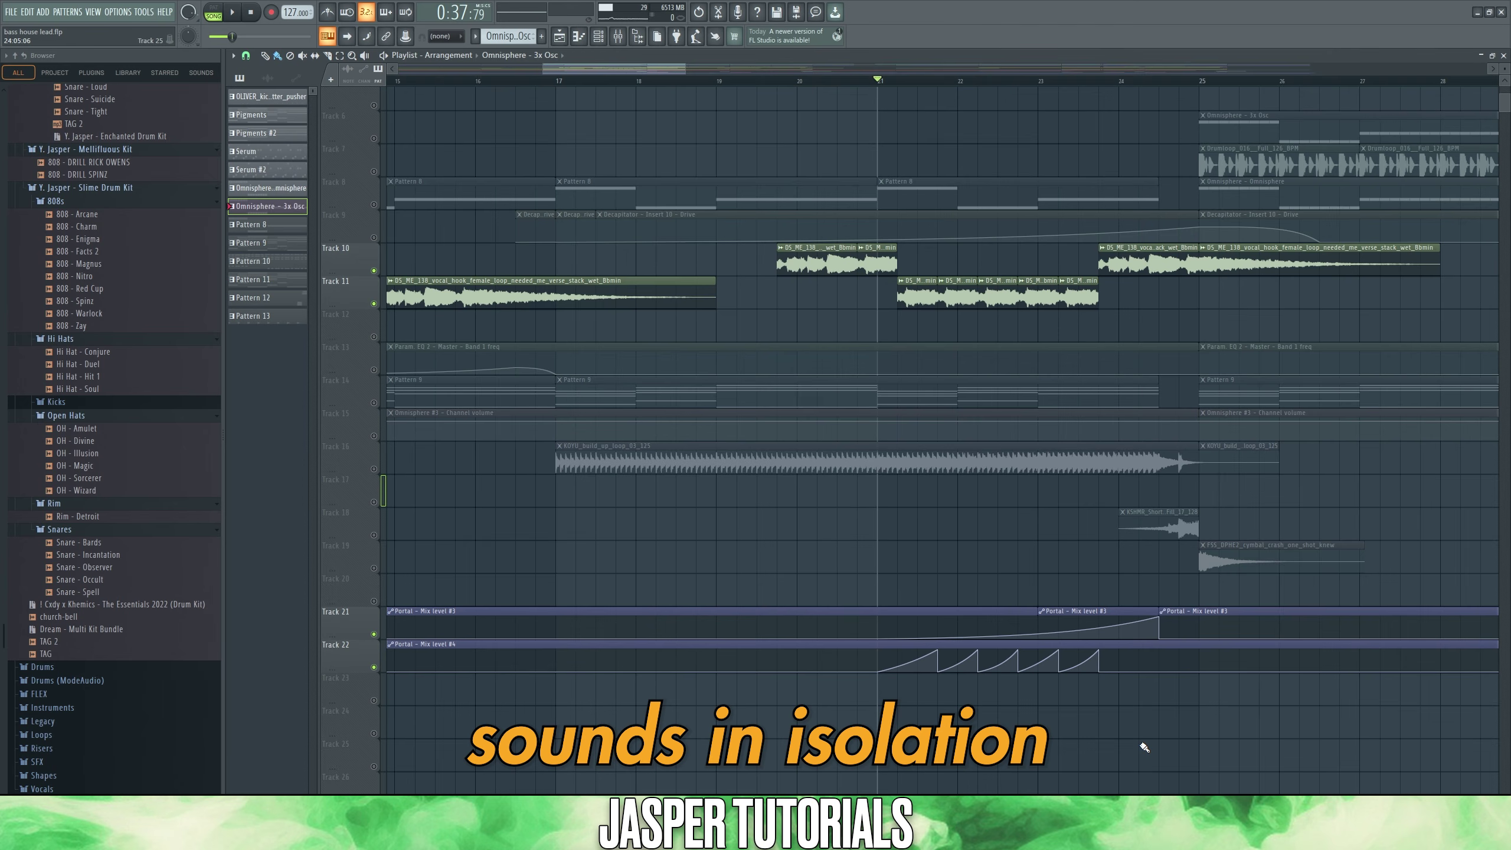
{"action": "key", "text": "space"}
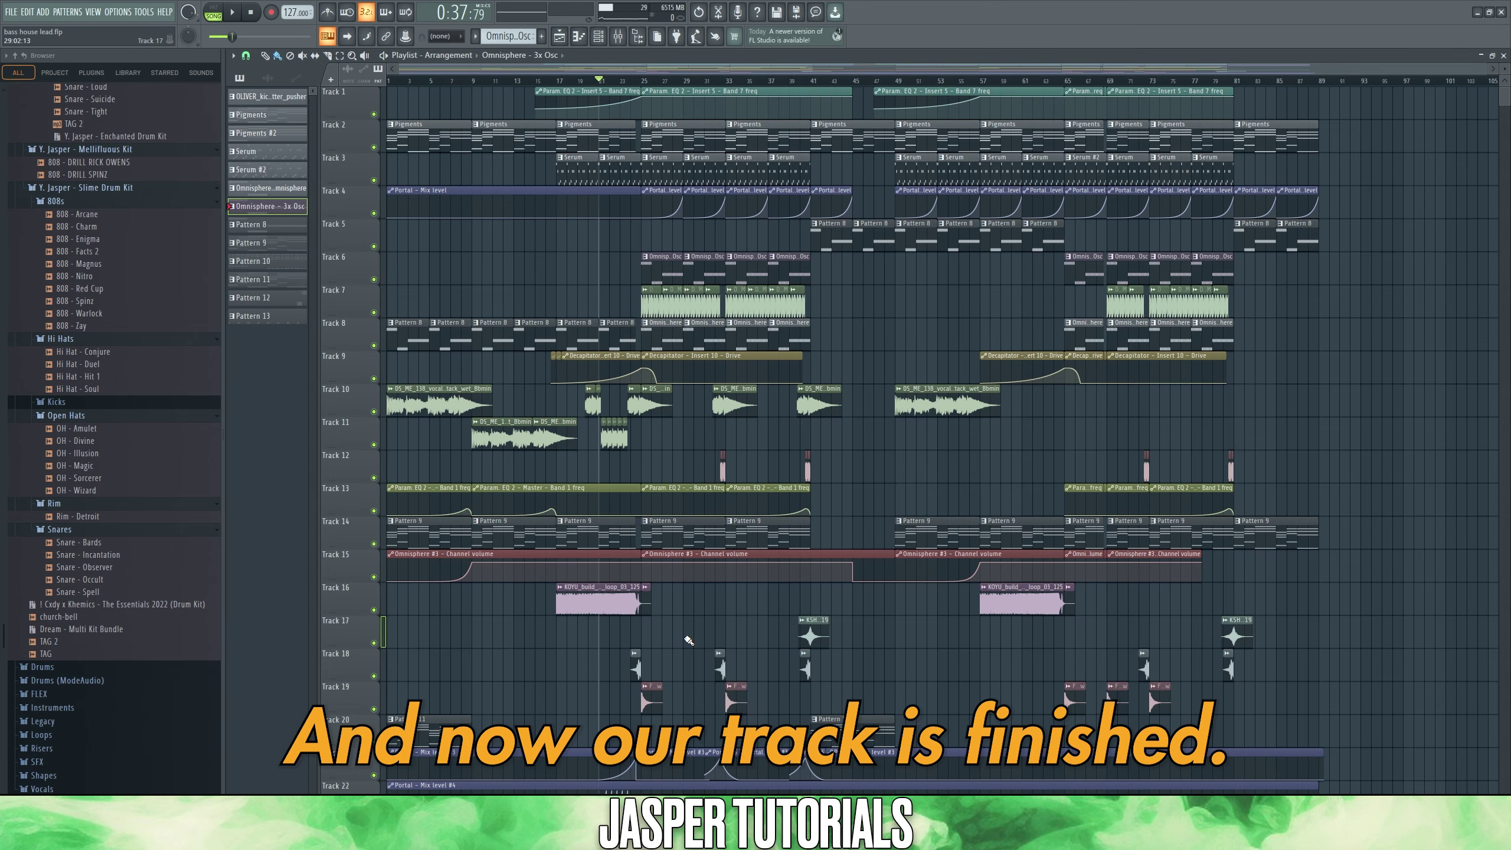
Step: Open the mixer to examine the Master track's effects
{"action": "key", "text": "F9"}
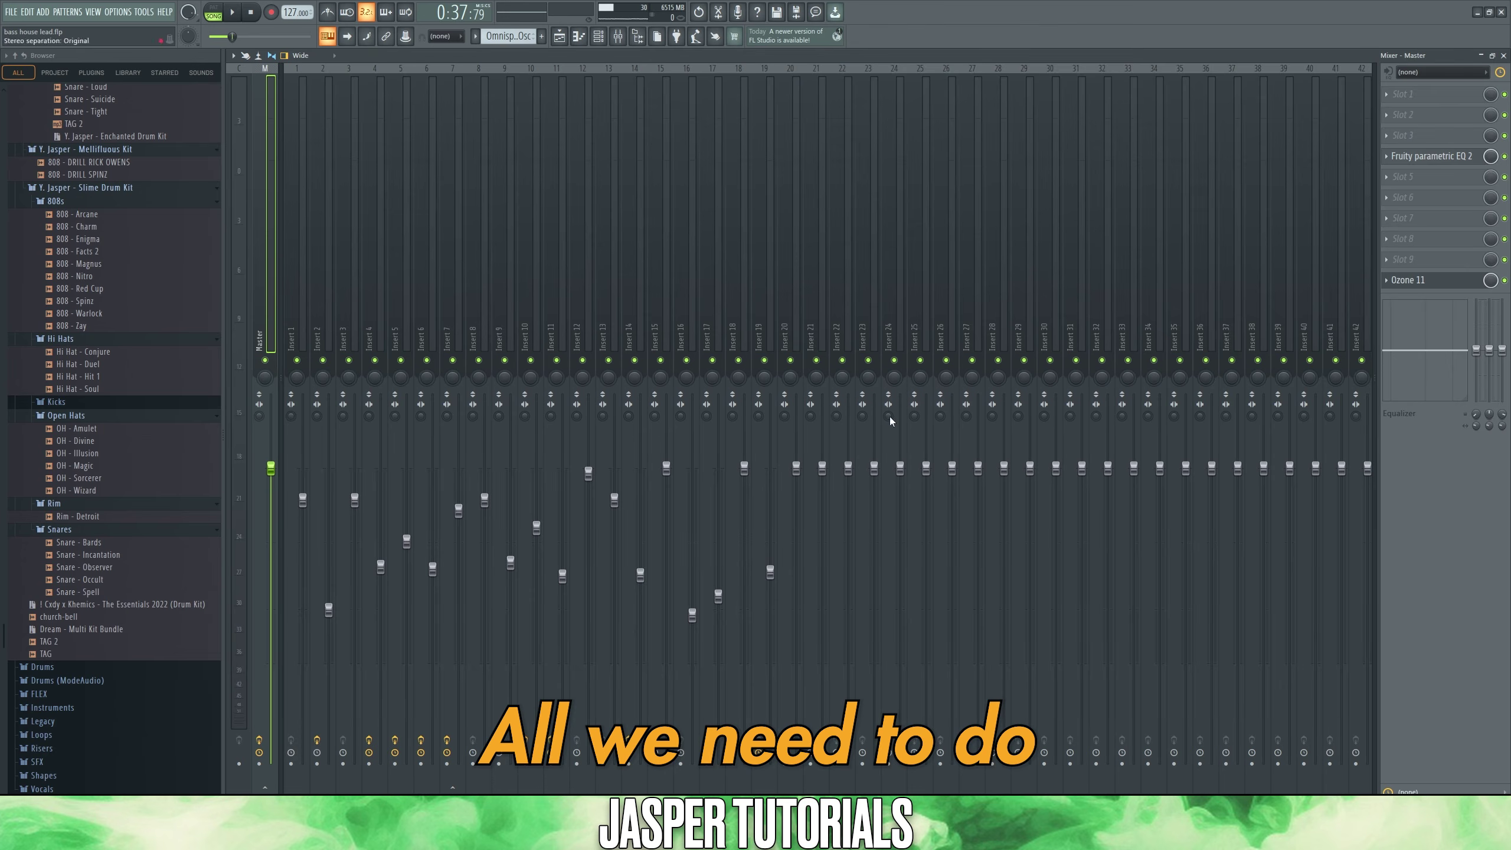